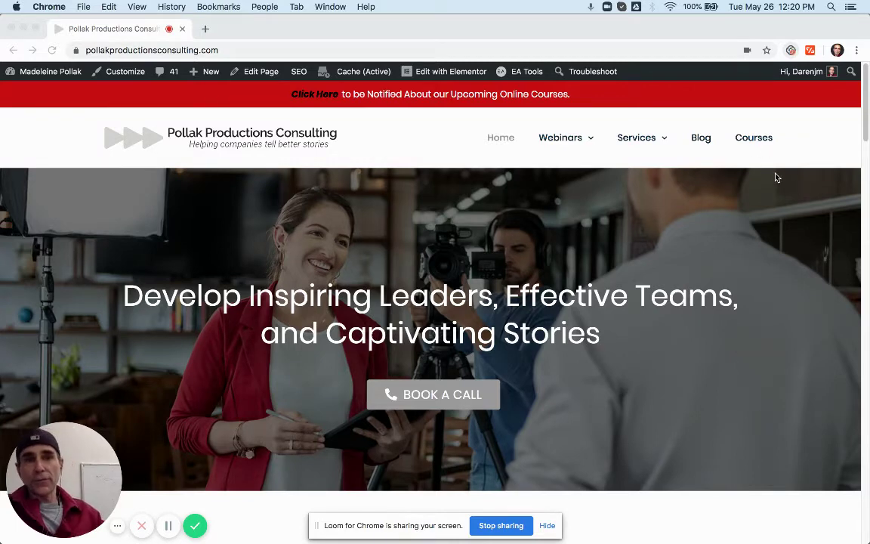
Step: Switch to the Zoom meeting and share Desktop 1 with the participants
left_click(813, 139)
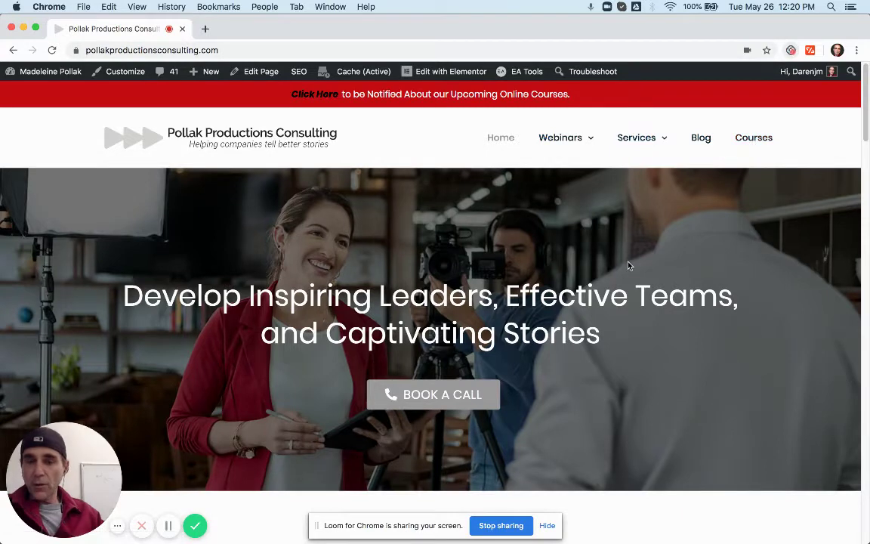
key("super+Tab")
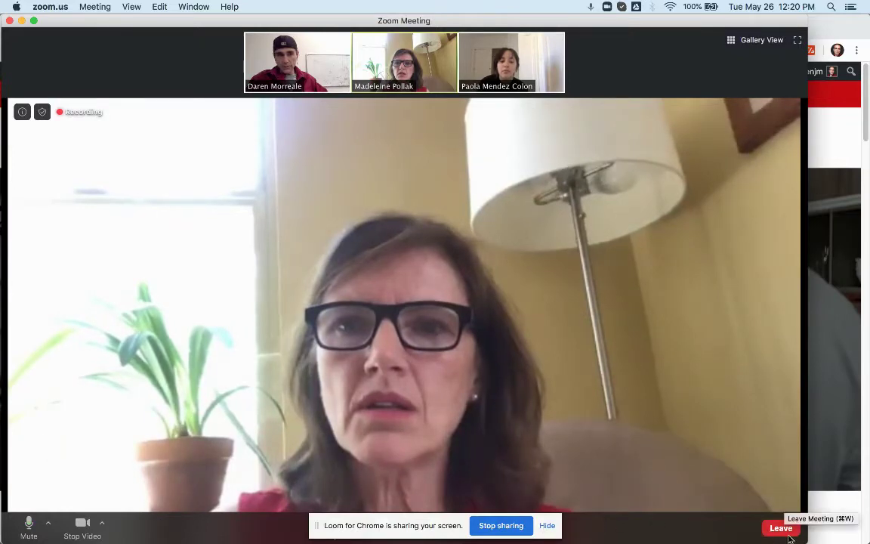
left_click_drag(806, 543, 800, 499)
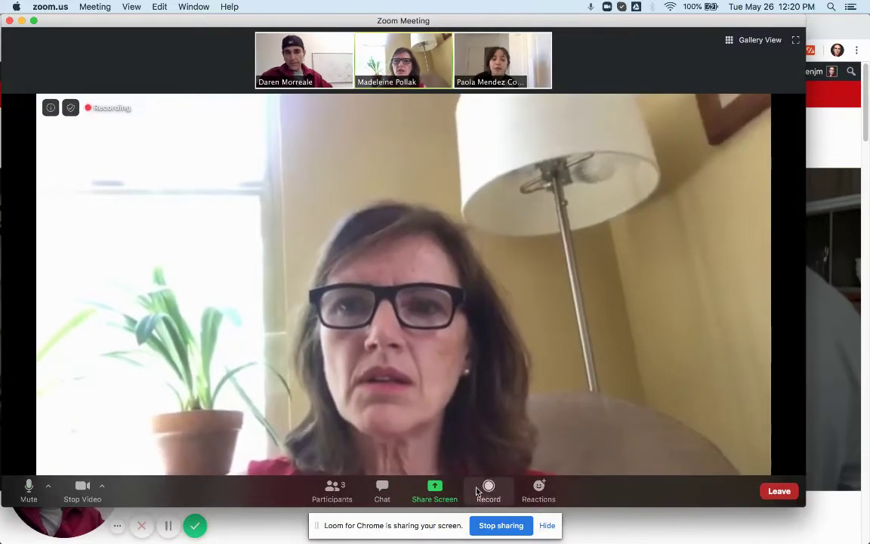
left_click(434, 487)
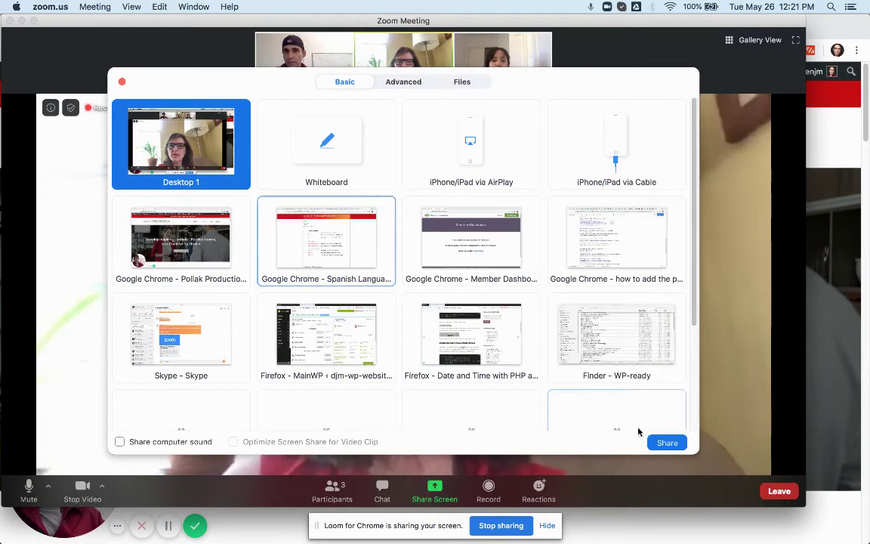
left_click(668, 442)
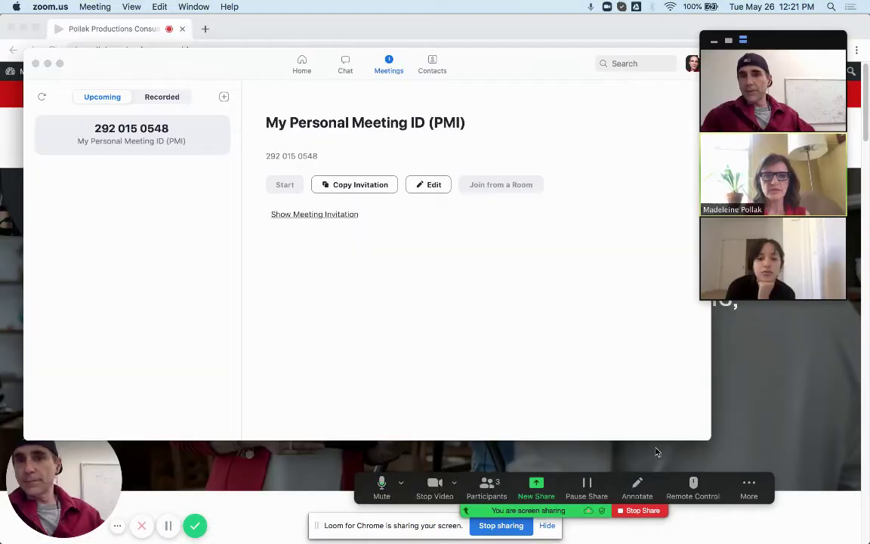
Step: Return to the website in Chrome, hide the meeting's thumbnail video and move its floating panel out of the way
left_click(799, 397)
left_click_drag(786, 40, 814, 535)
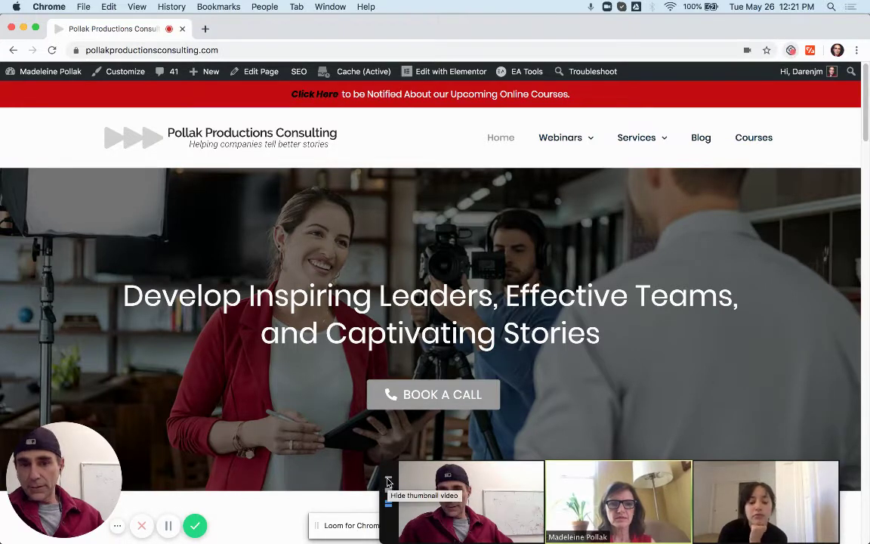
left_click(388, 478)
left_click_drag(497, 472, 803, 520)
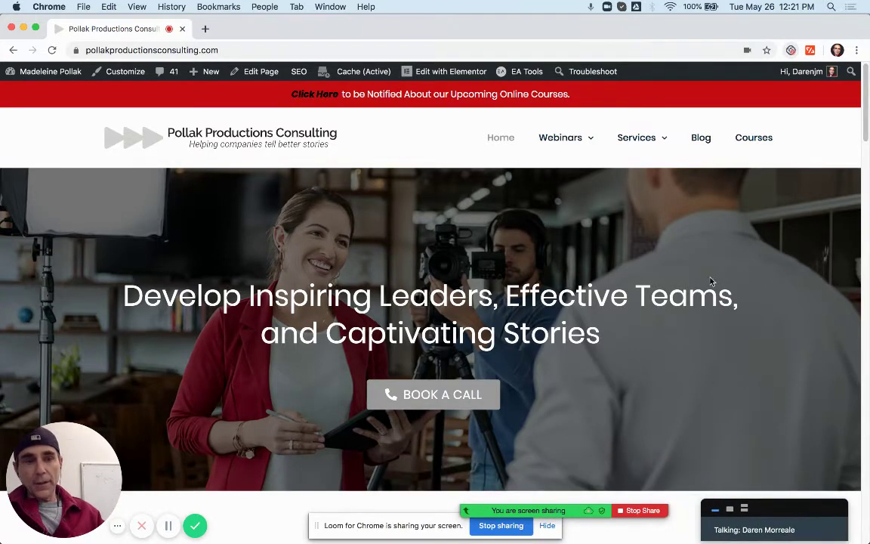
Step: Open the site's Courses page and go to the "Master the Art of Storytelling Online for Sales" webinar
left_click(751, 140)
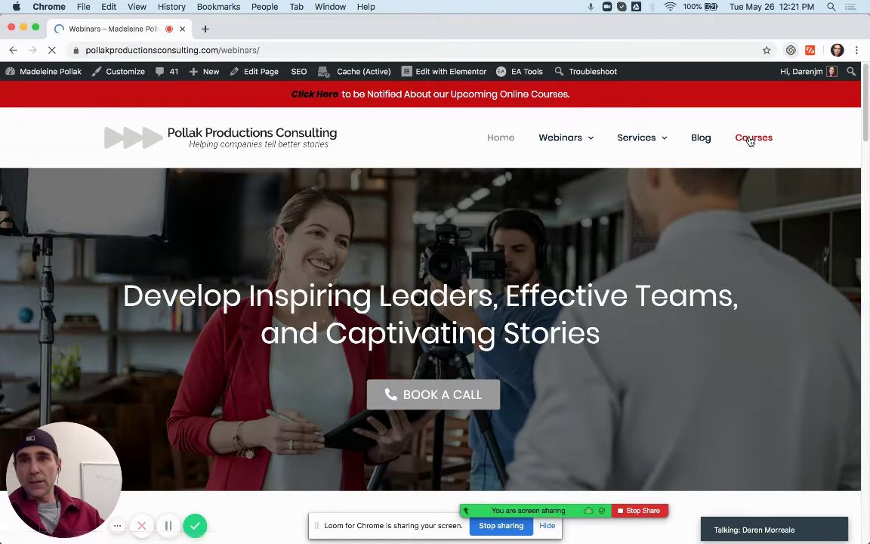
scroll(507, 312, "down", 5)
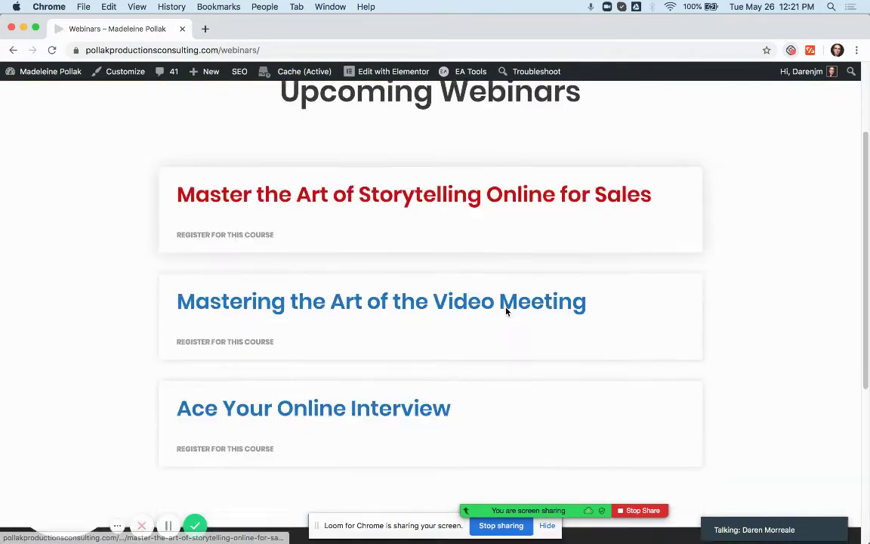
scroll(507, 312, "up", 4)
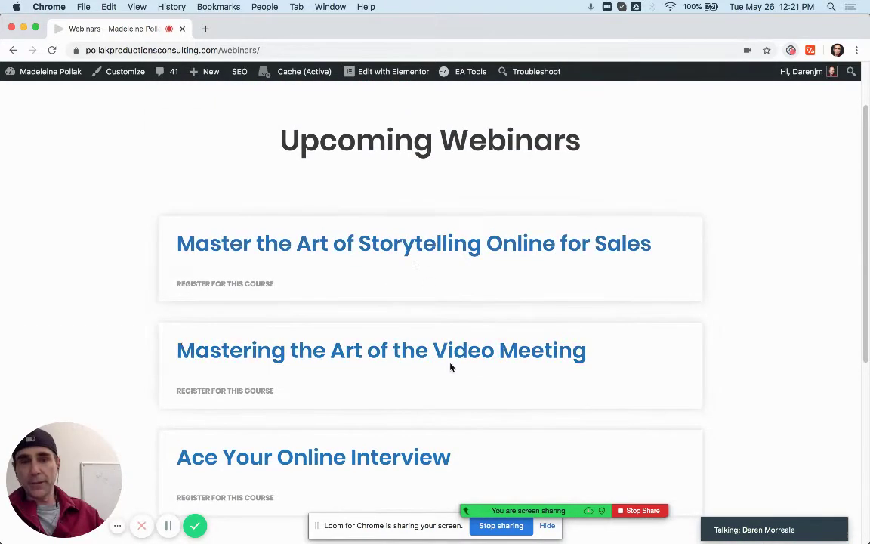
left_click(406, 248)
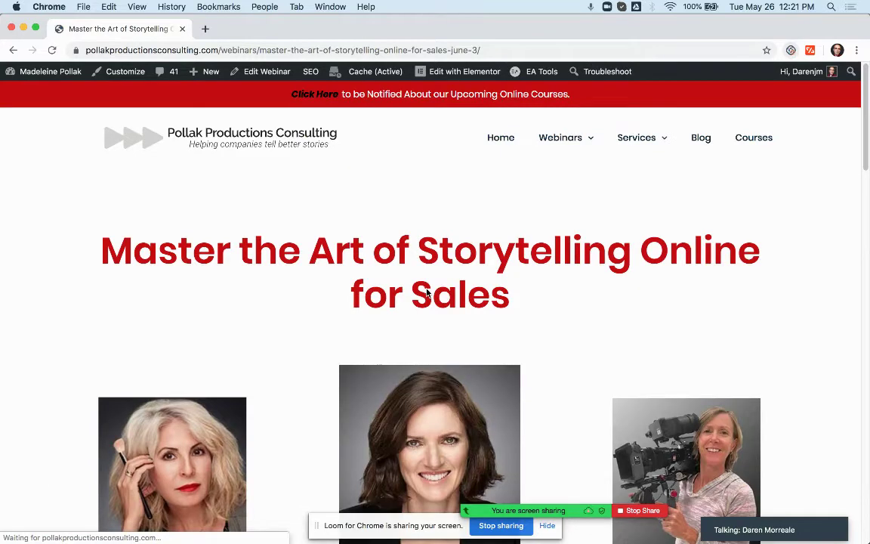
Step: Review the webinar page's instructors, date, start times, session topics, testimonials and registration form
scroll(427, 294, "down", 5)
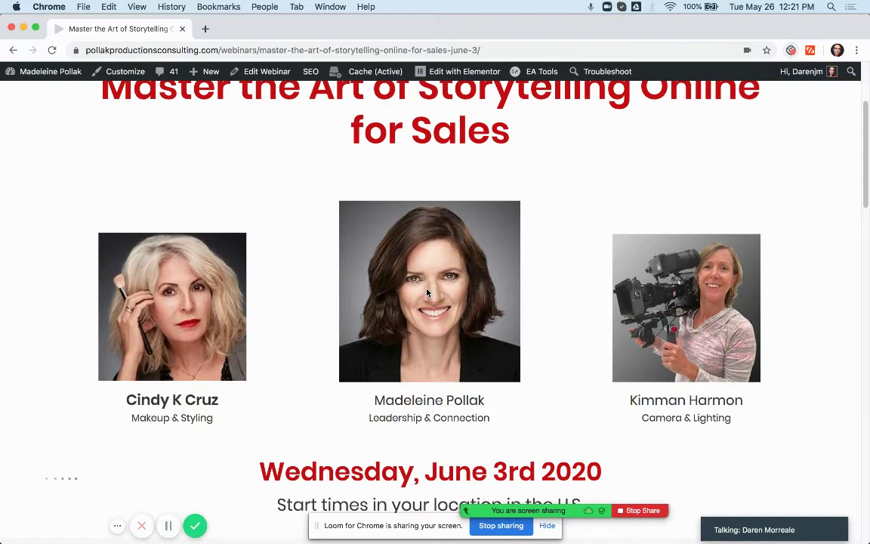
scroll(427, 293, "down", 8)
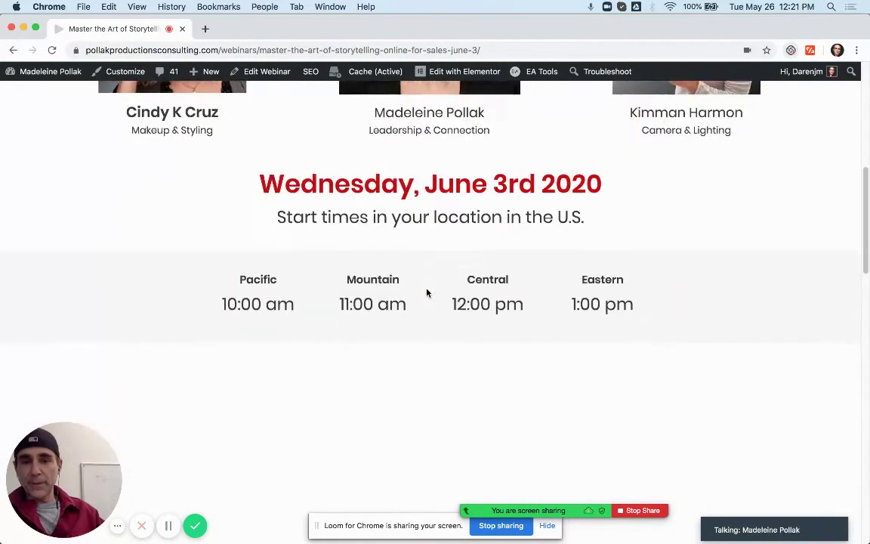
scroll(427, 293, "down", 2)
scroll(450, 303, "down", 1)
scroll(450, 303, "down", 8)
scroll(450, 303, "down", 5)
scroll(450, 303, "up", 5)
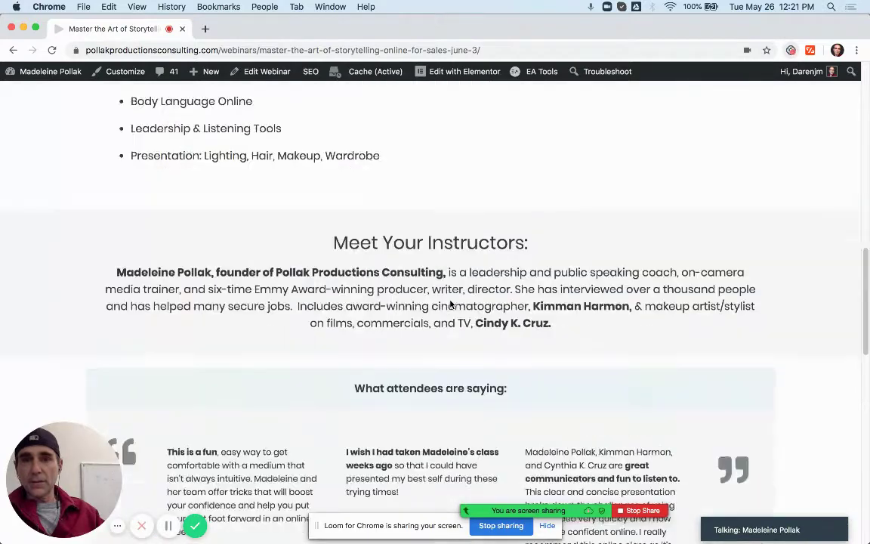
scroll(450, 303, "up", 8)
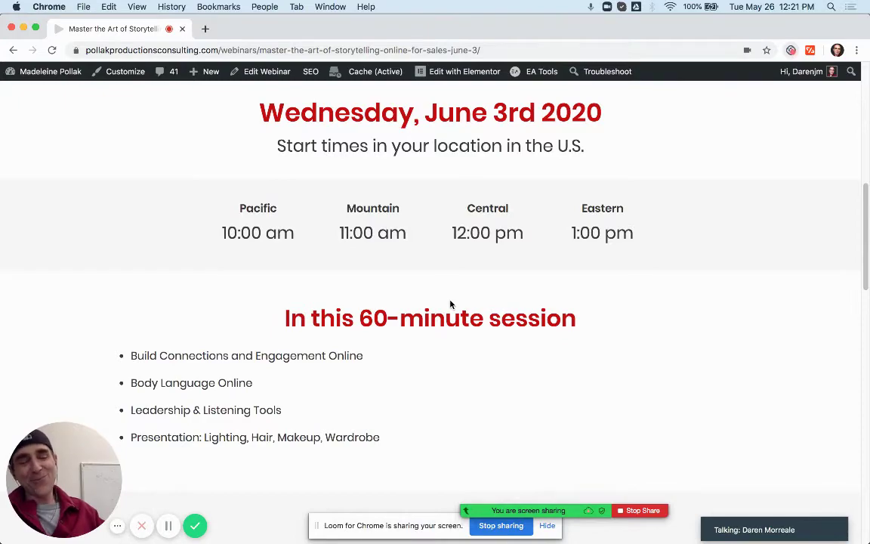
scroll(451, 302, "down", 20)
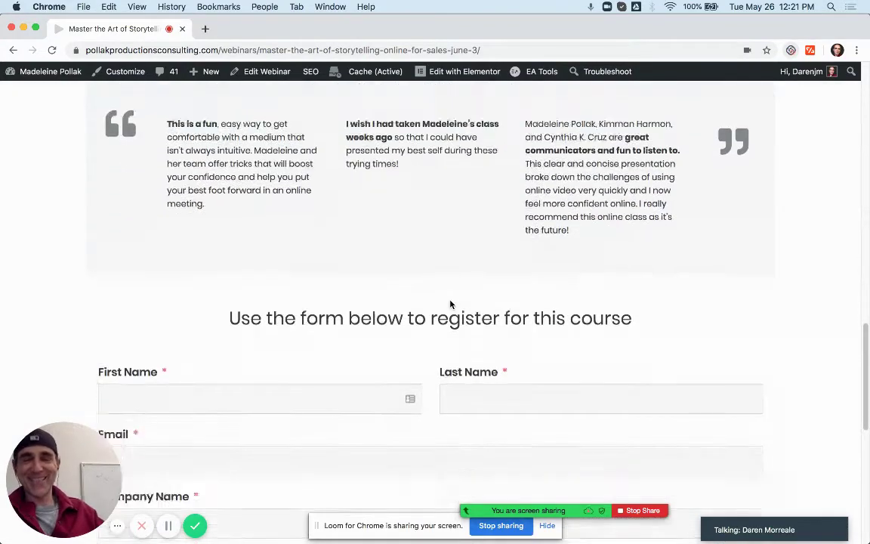
scroll(450, 301, "down", 3)
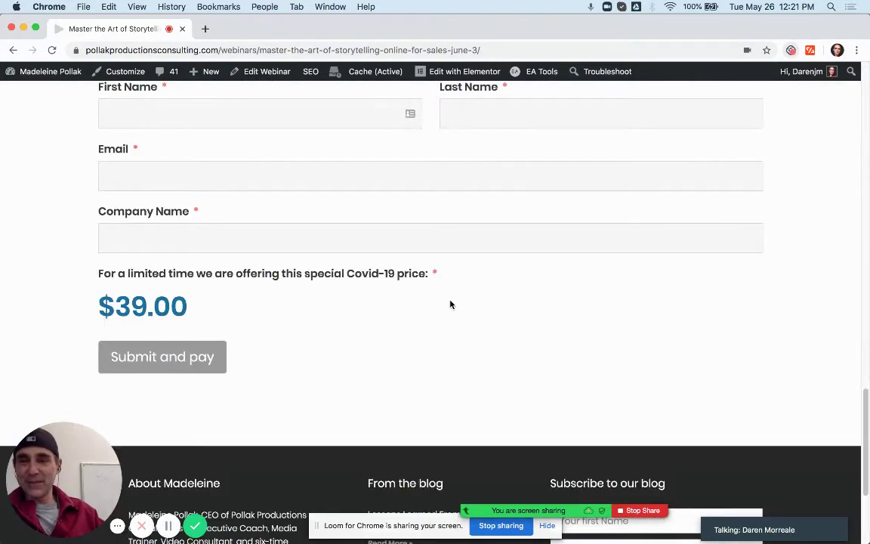
scroll(451, 303, "up", 3)
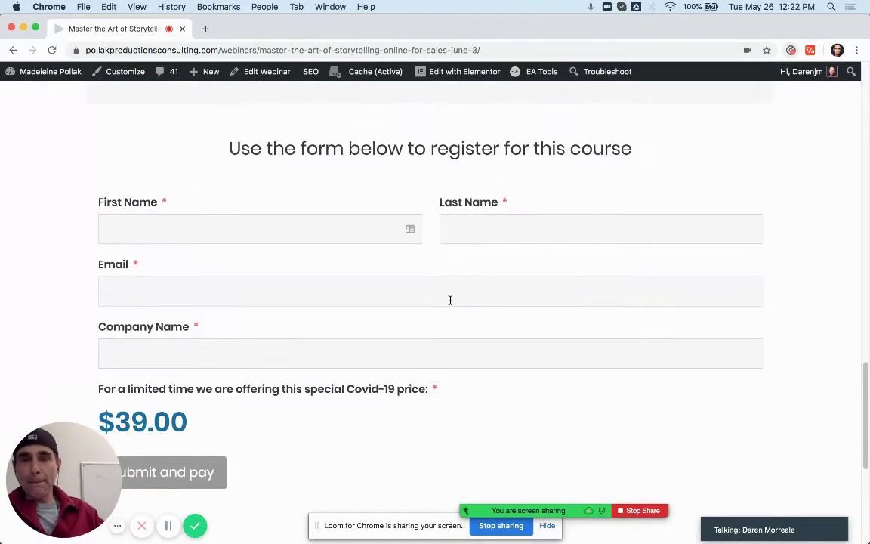
scroll(450, 301, "up", 20)
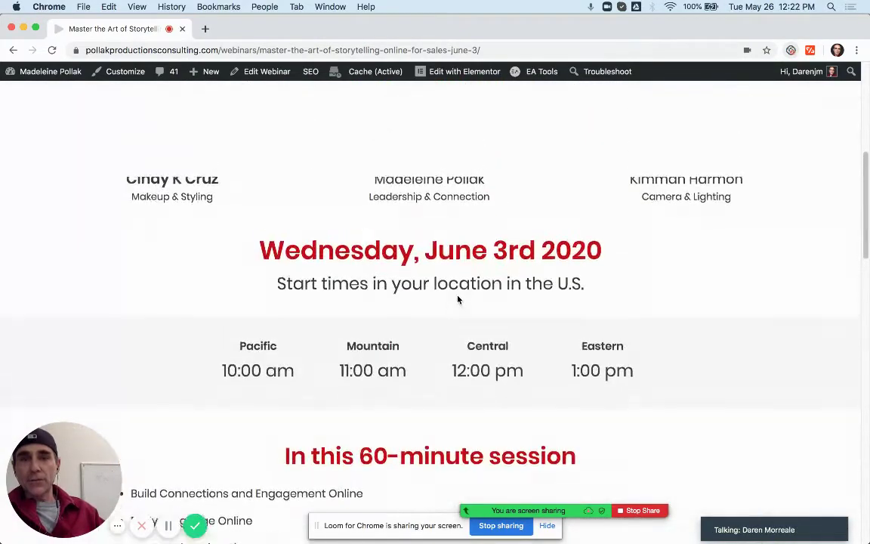
scroll(457, 300, "up", 10)
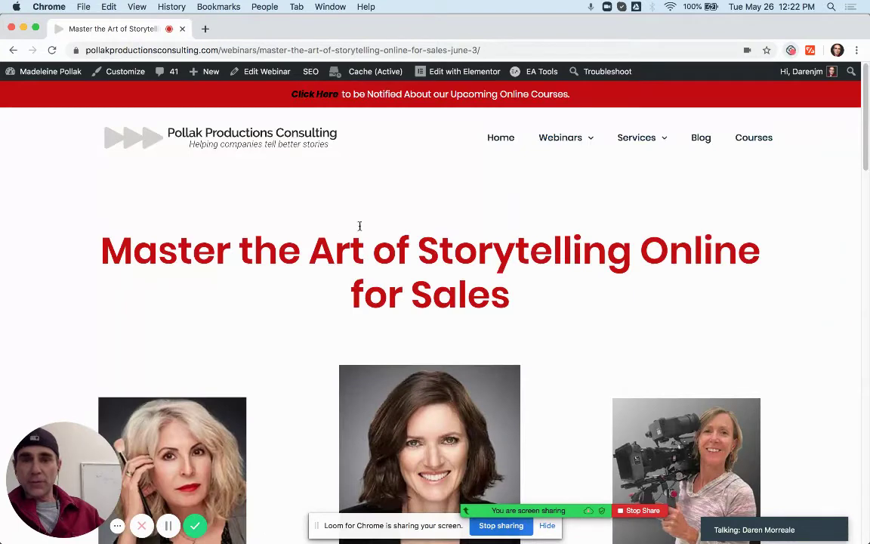
Step: Start a new webinar from the webinar list in the site's WordPress dashboard and dismiss the Block Editor welcome guide
mouse_move(36, 77)
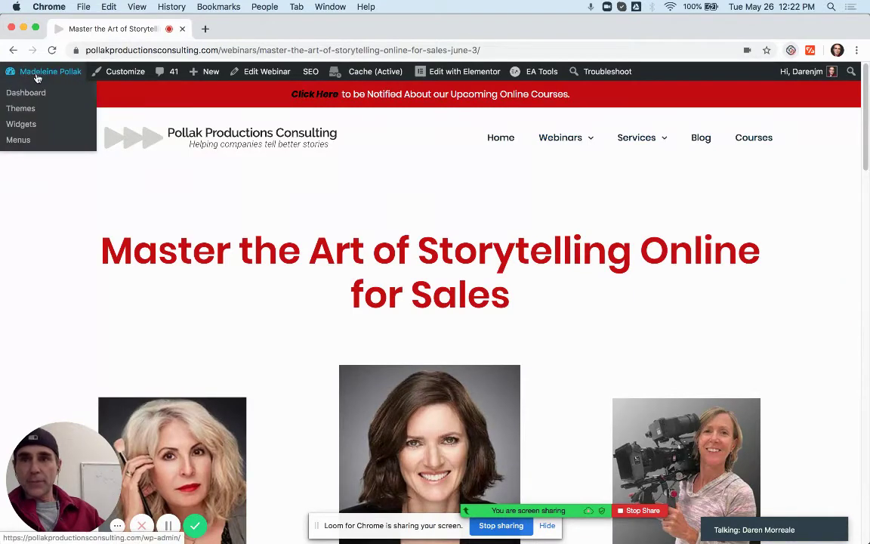
left_click(34, 96)
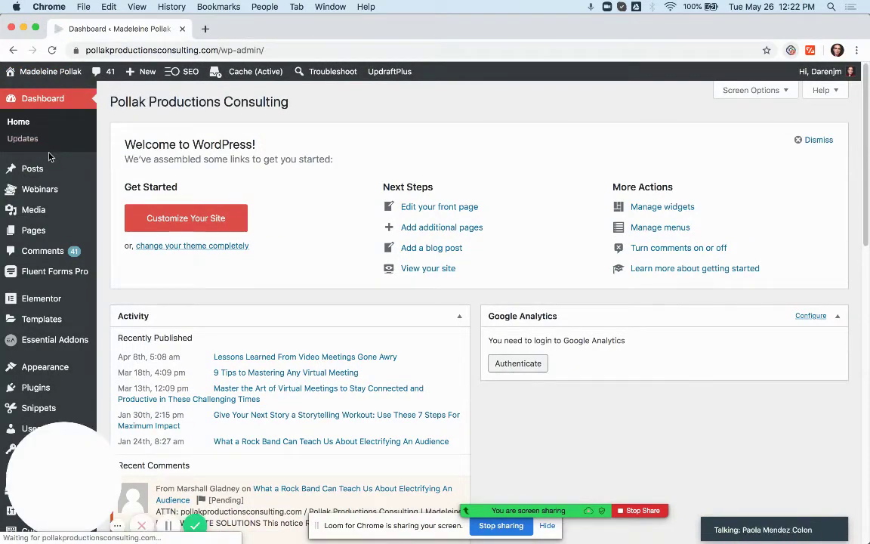
mouse_move(58, 163)
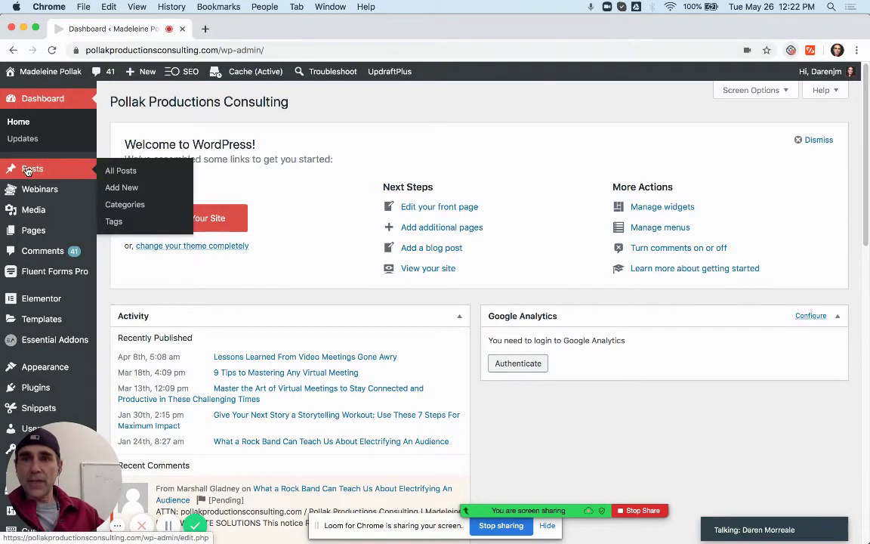
mouse_move(30, 194)
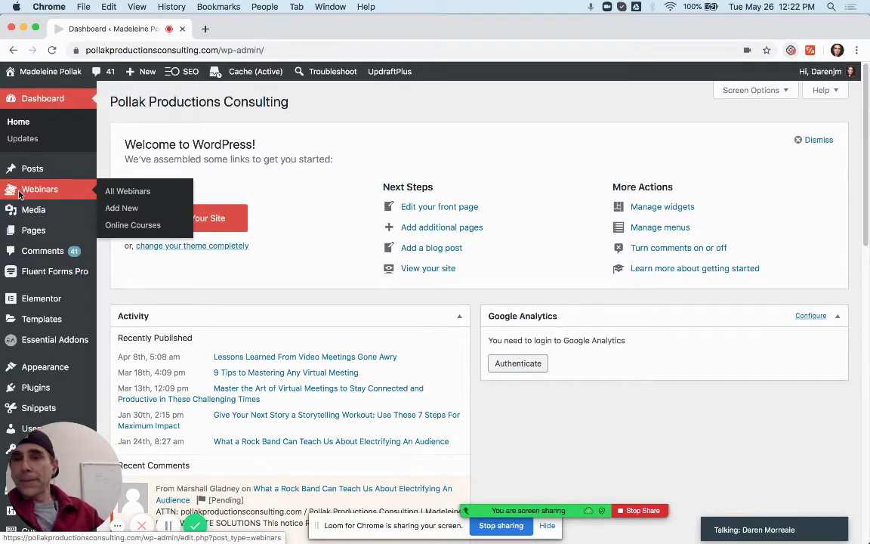
left_click(112, 194)
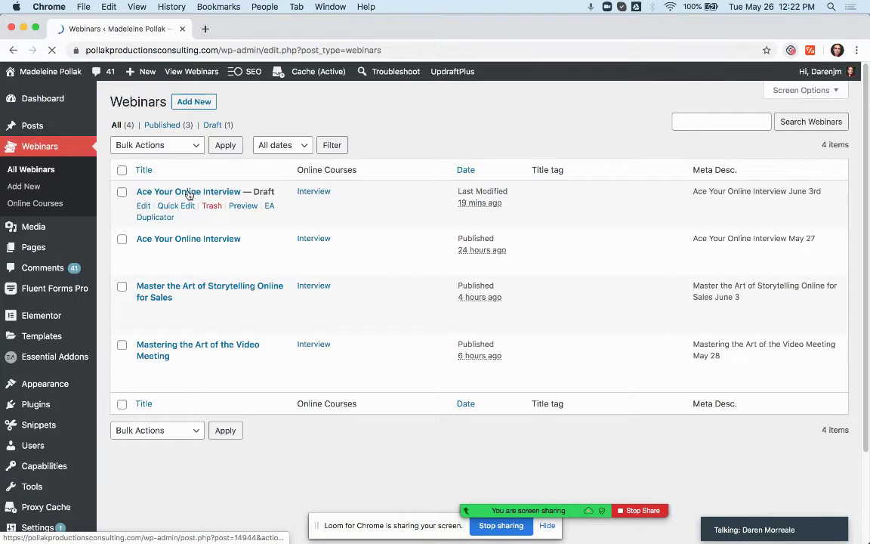
left_click(189, 194)
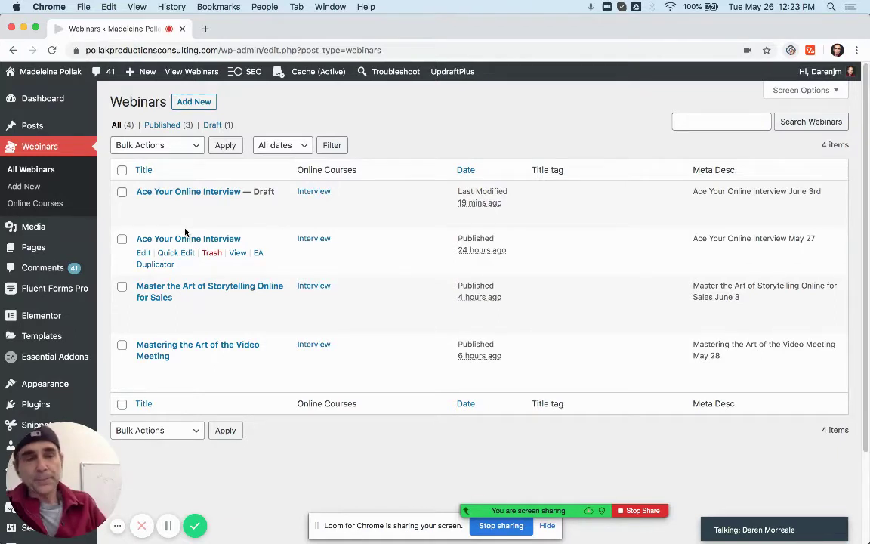
left_click(190, 105)
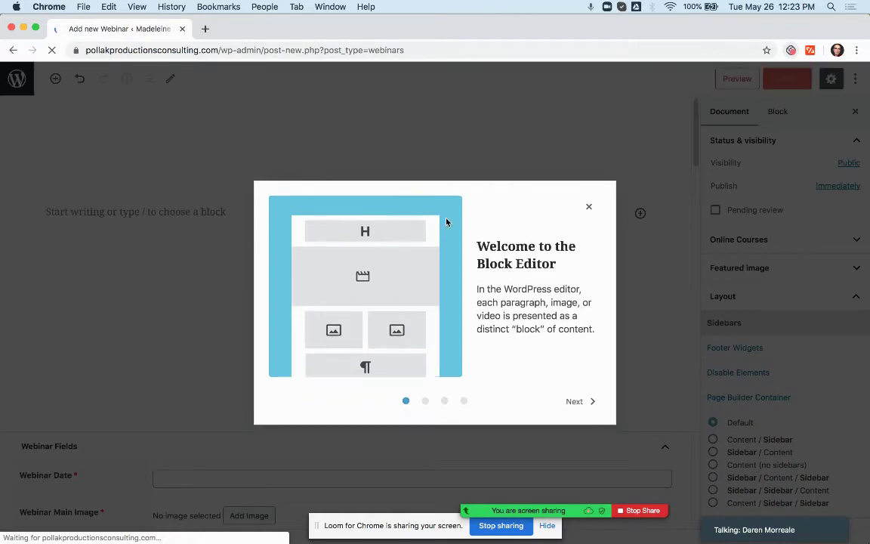
left_click(590, 208)
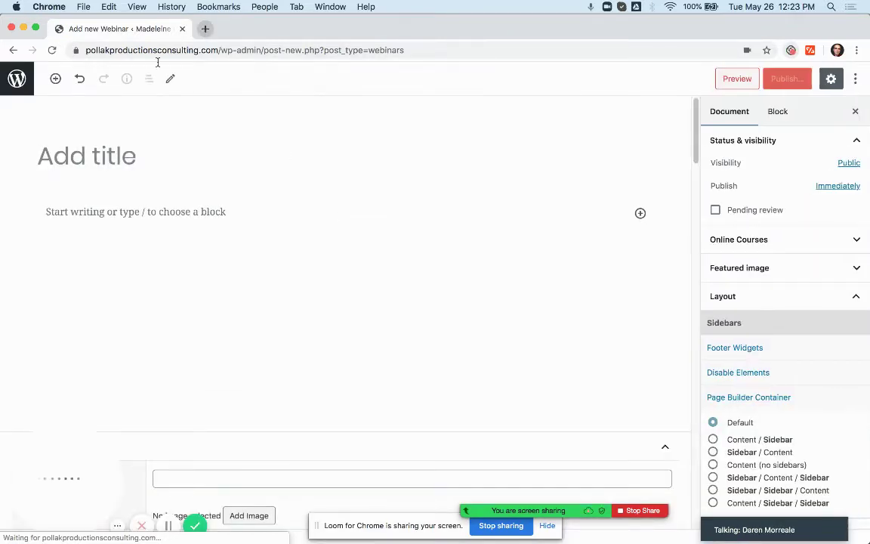
Step: Open the live site in a new browser tab and bring up the "Master the Art of Storytelling Online for Sales" webinar
left_click(203, 29)
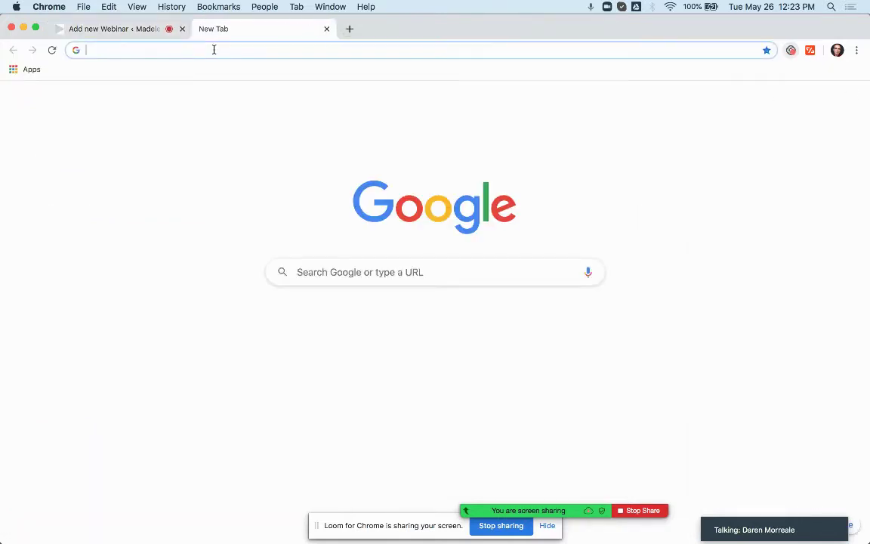
type("po")
key("Return")
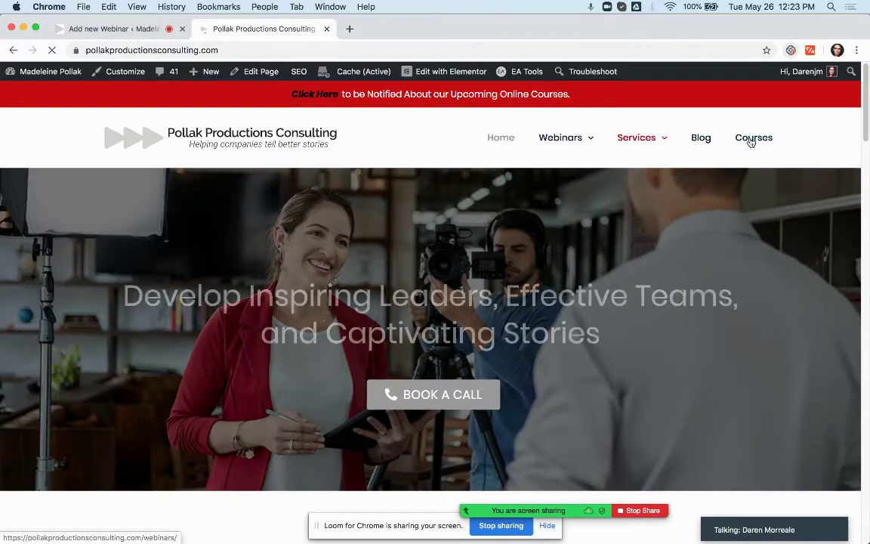
left_click(752, 138)
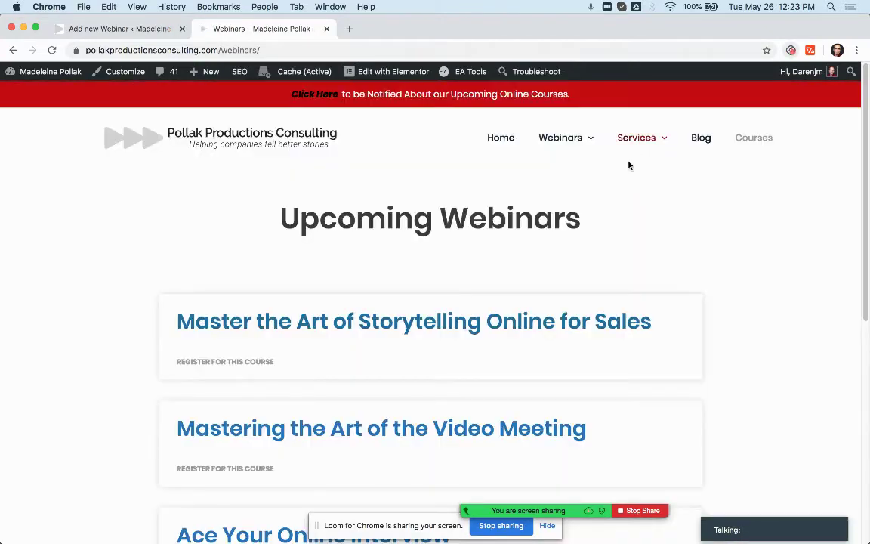
left_click(322, 325)
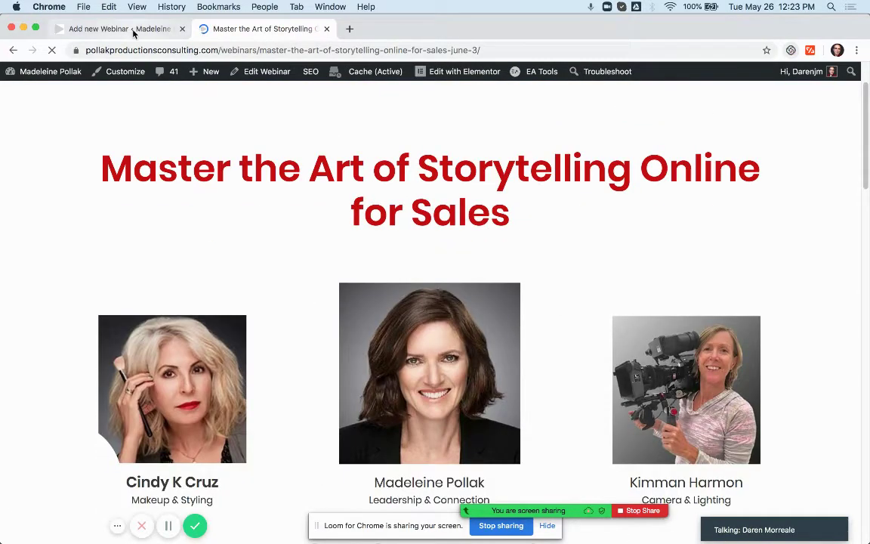
Step: Copy the heading "Master the Art of Storytelling Online for Sales" from the live page into the new webinar's title and save the draft
left_click(121, 28)
left_click(90, 158)
left_click(261, 30)
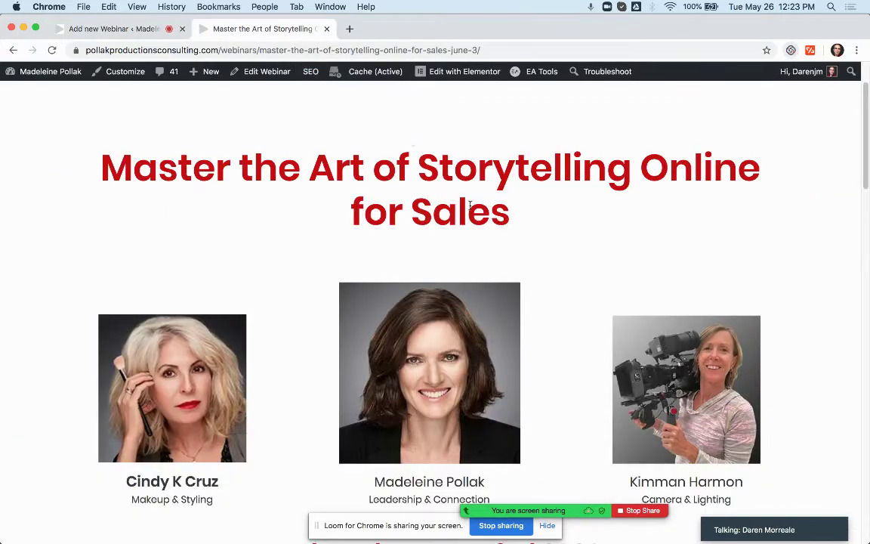
left_click_drag(510, 216, 103, 160)
key("super+c")
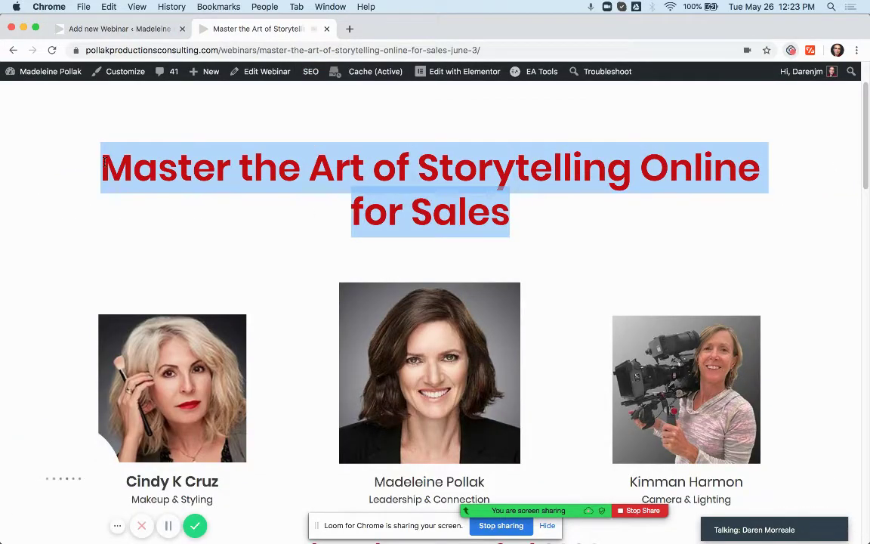
left_click(111, 31)
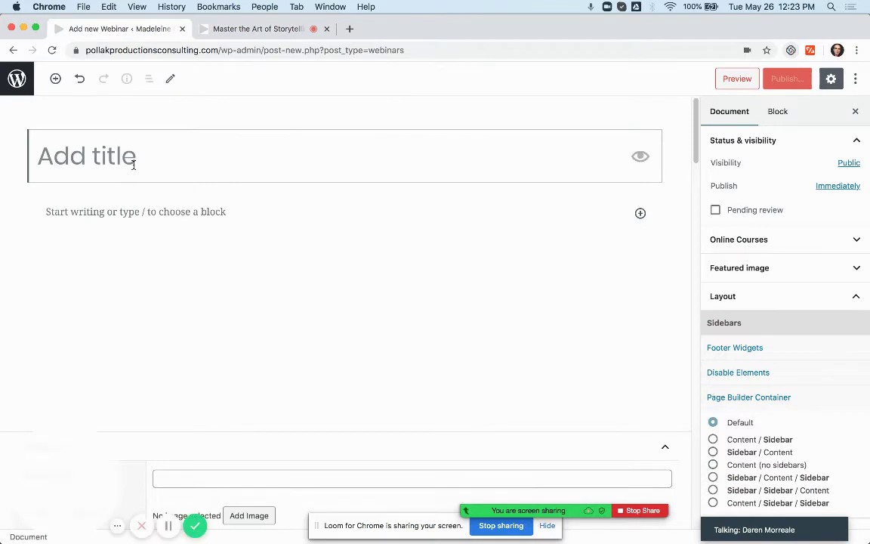
key("super+v")
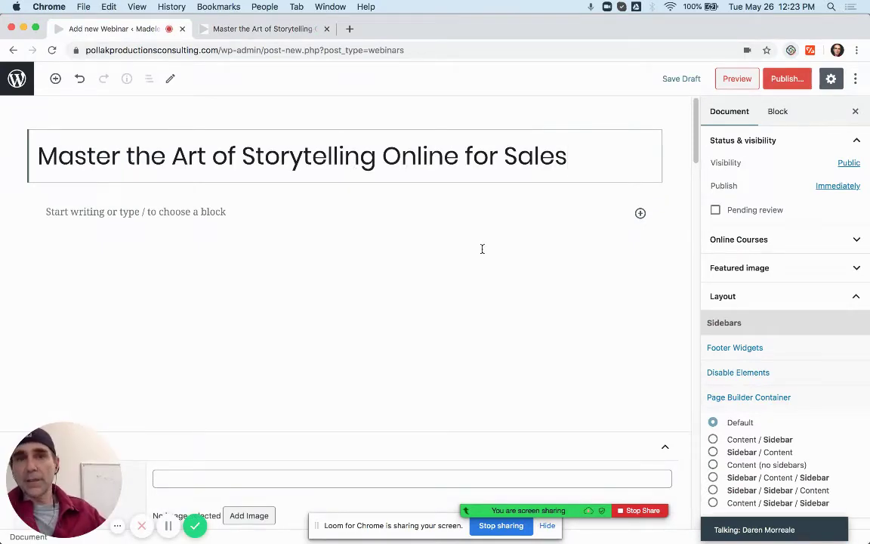
left_click(677, 79)
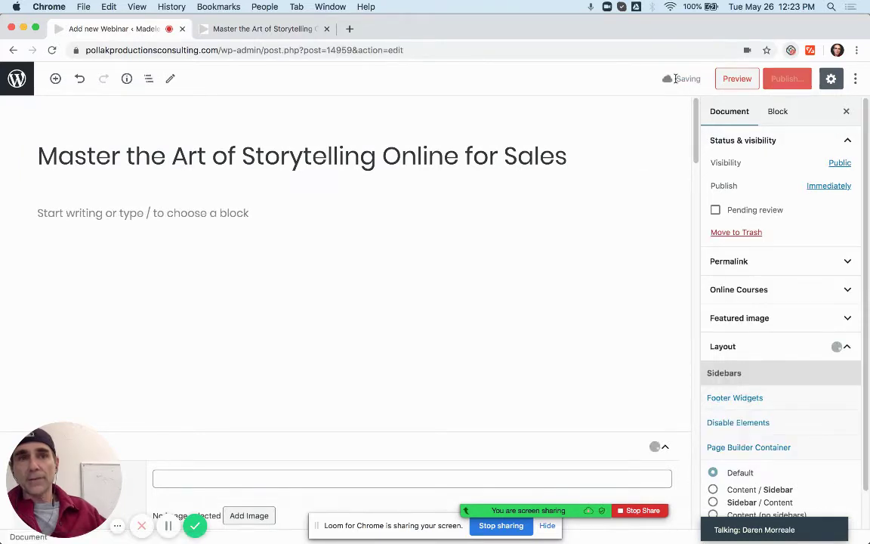
Step: Change the webinar's permalink slug to "master-the-art-of-storytelling-online-for-sales-june-20" and save it
left_click(479, 144)
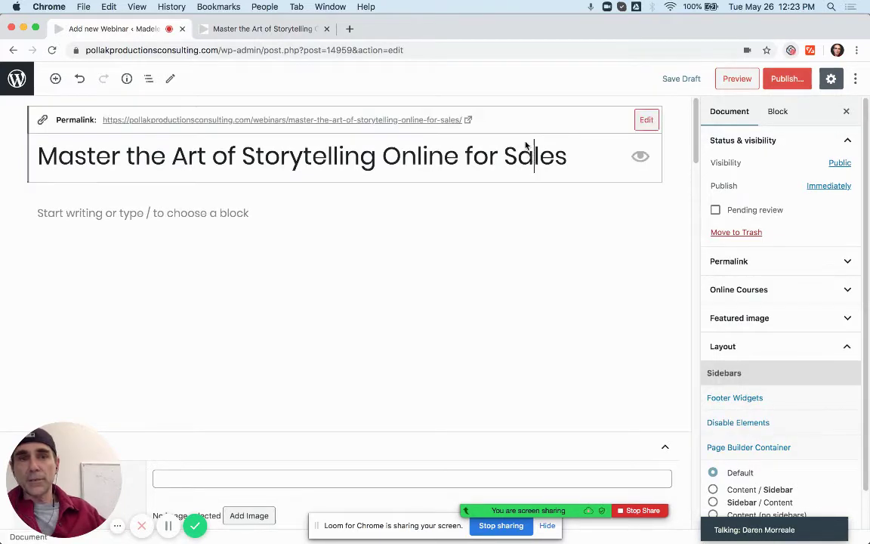
left_click(645, 121)
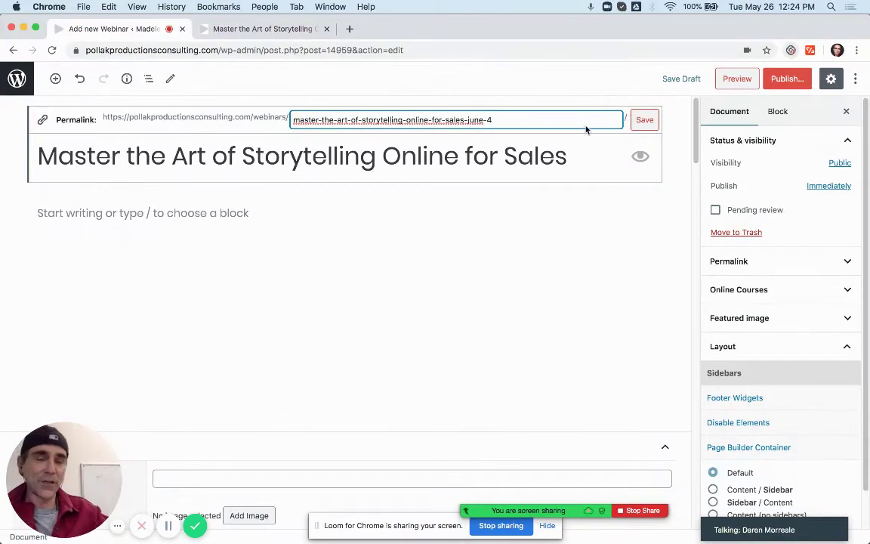
key("BackSpace")
type("2")
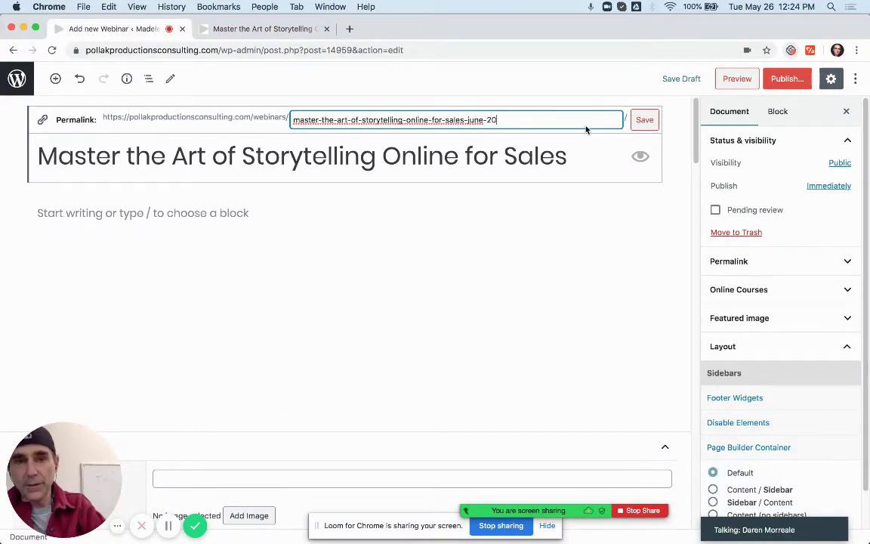
type("0")
left_click(645, 123)
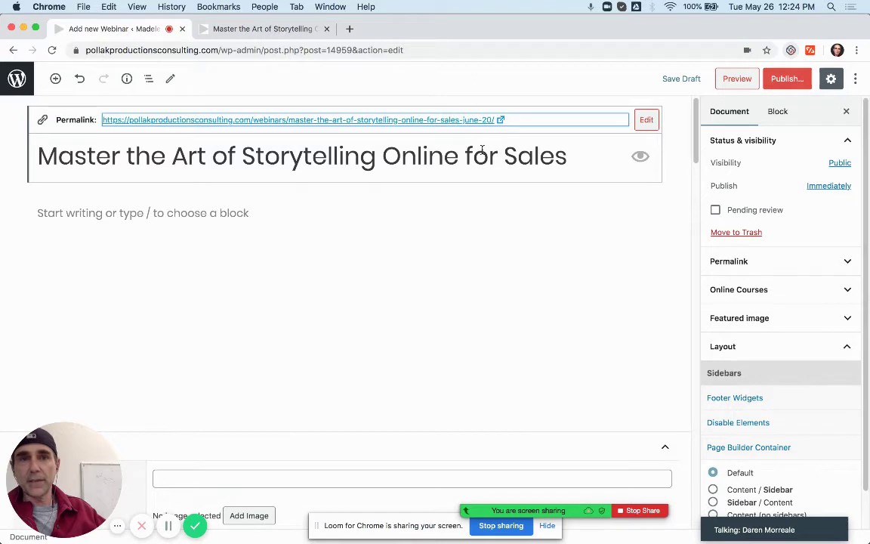
Step: Set the Webinar Date field to Saturday, June 20 2020
scroll(557, 218, "down", 5)
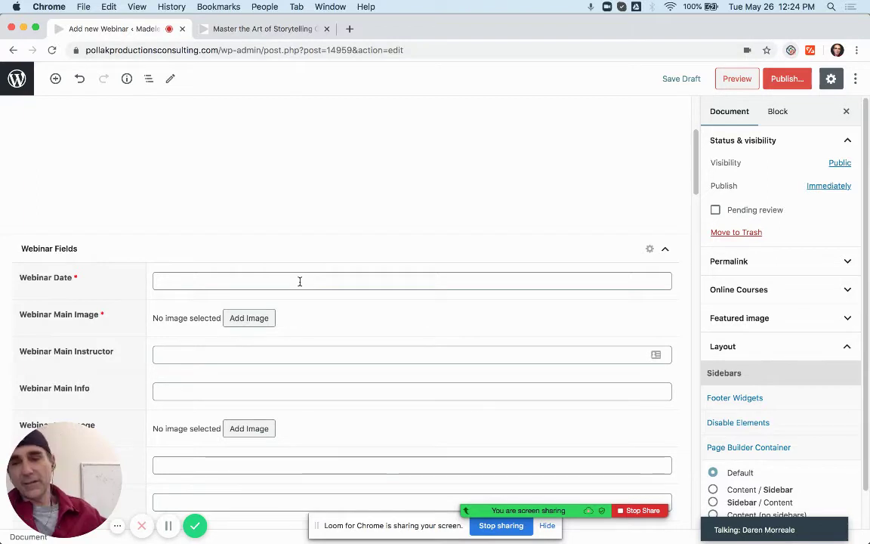
left_click(252, 285)
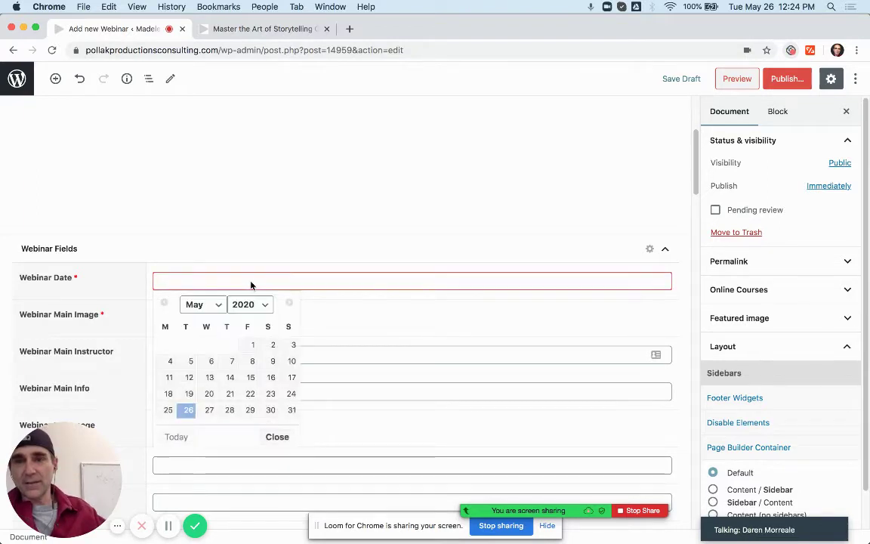
left_click(214, 305)
left_click(203, 316)
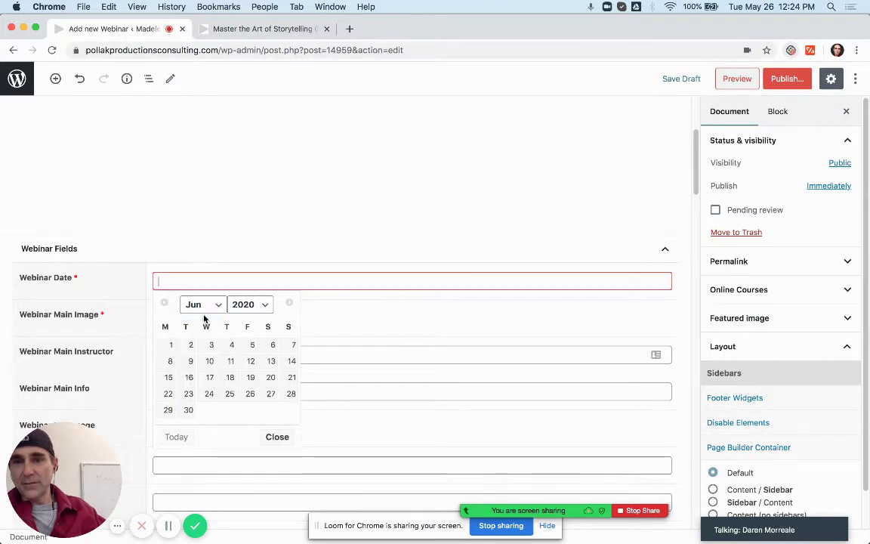
left_click(271, 378)
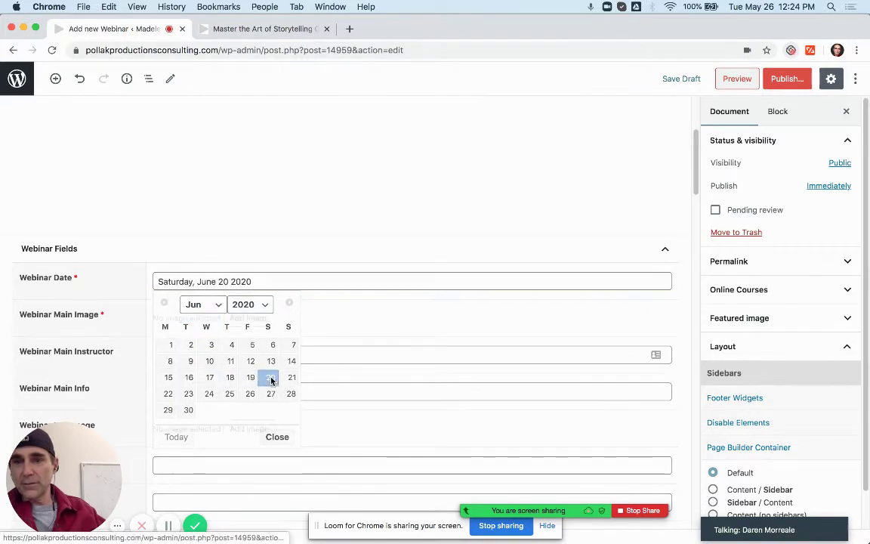
Step: Open the dashboard's webinar list in a separate tab and view the published "Ace Your Online Interview" webinar page down to its date
scroll(336, 319, "down", 2)
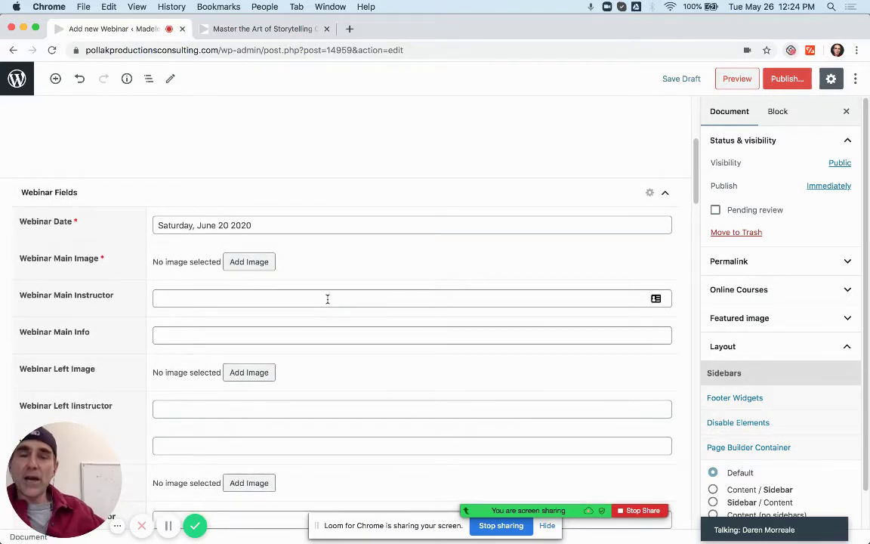
scroll(327, 299, "down", 2)
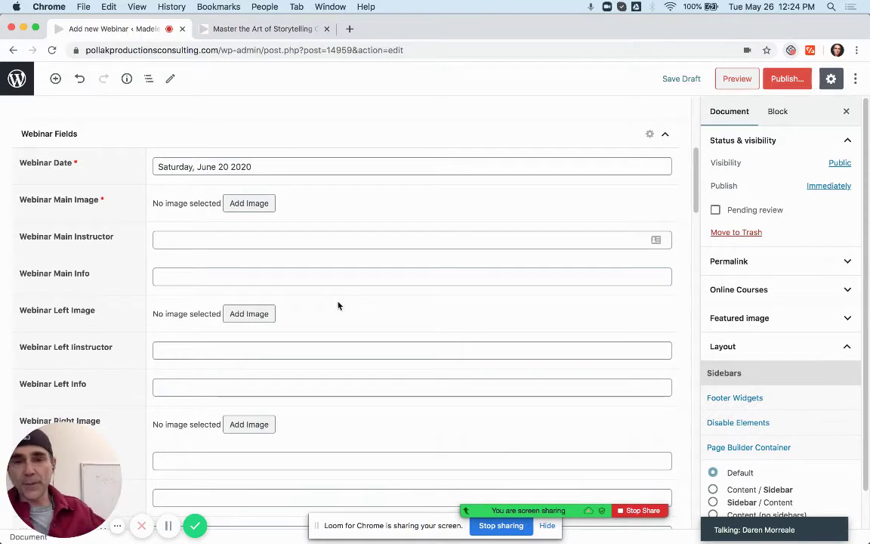
scroll(338, 305, "down", 2)
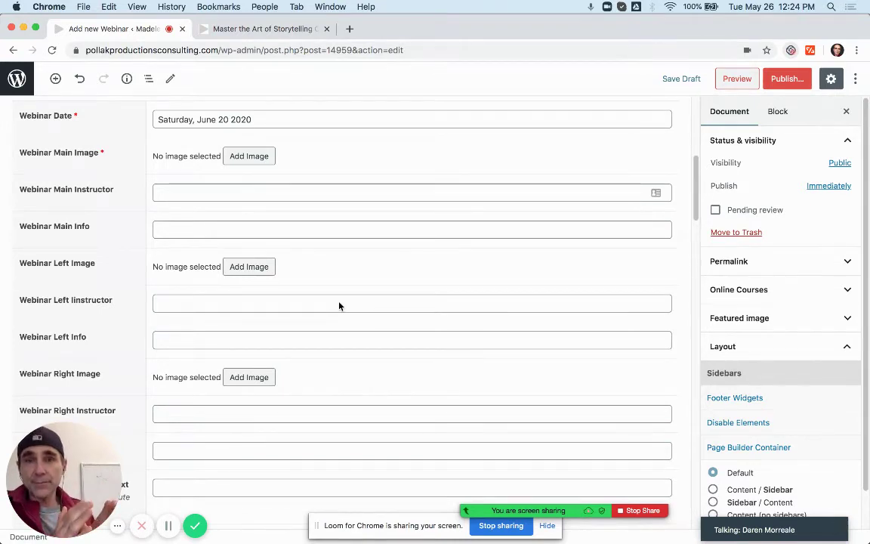
left_click(272, 28)
mouse_move(45, 72)
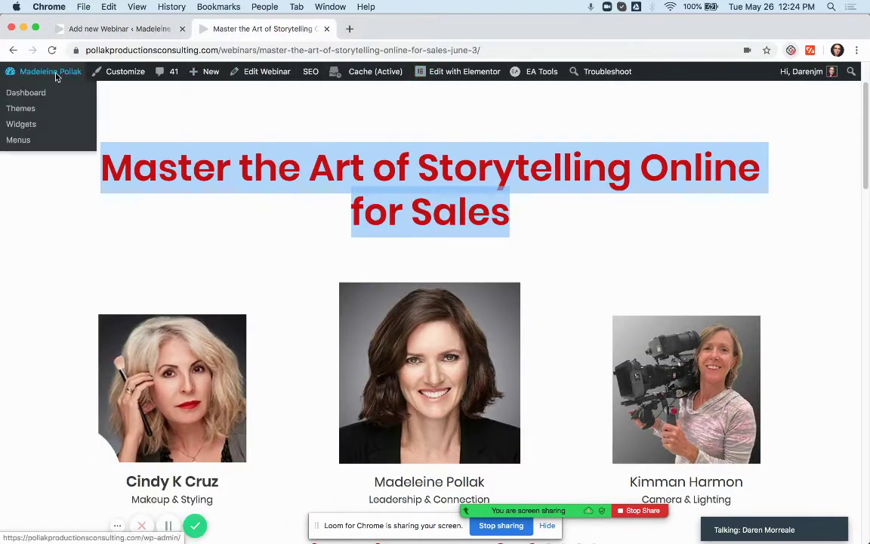
left_click(35, 93)
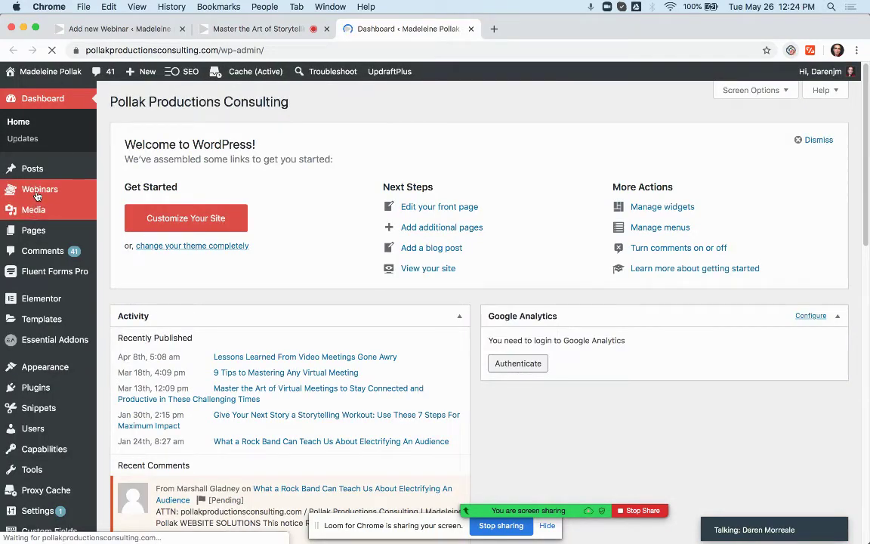
left_click(36, 192)
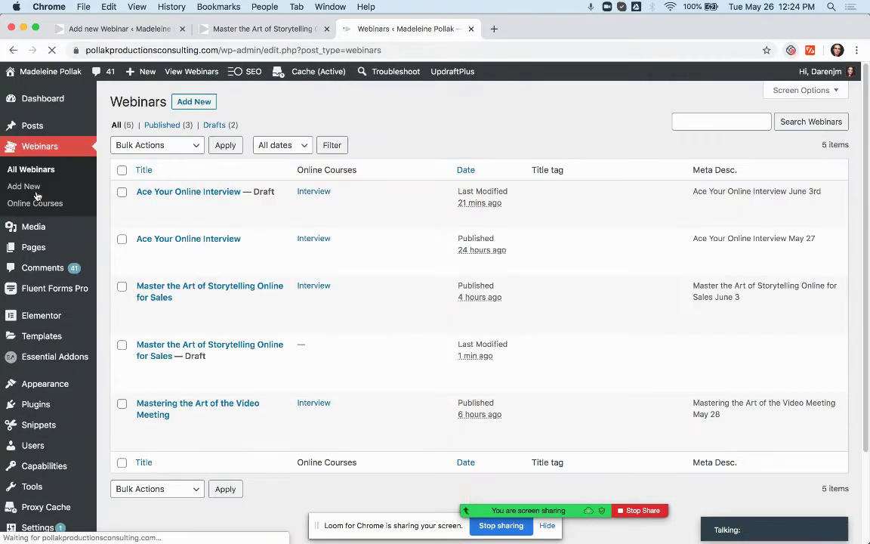
left_click(235, 254)
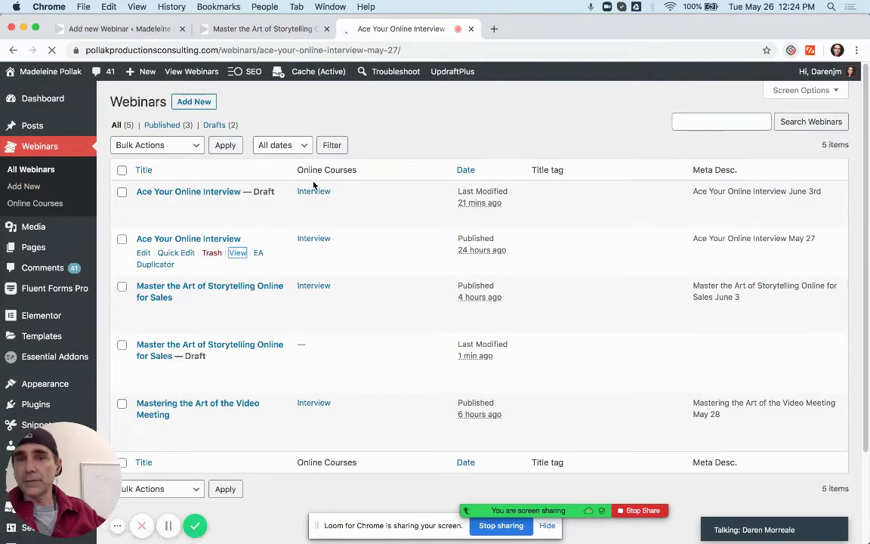
scroll(412, 360, "down", 5)
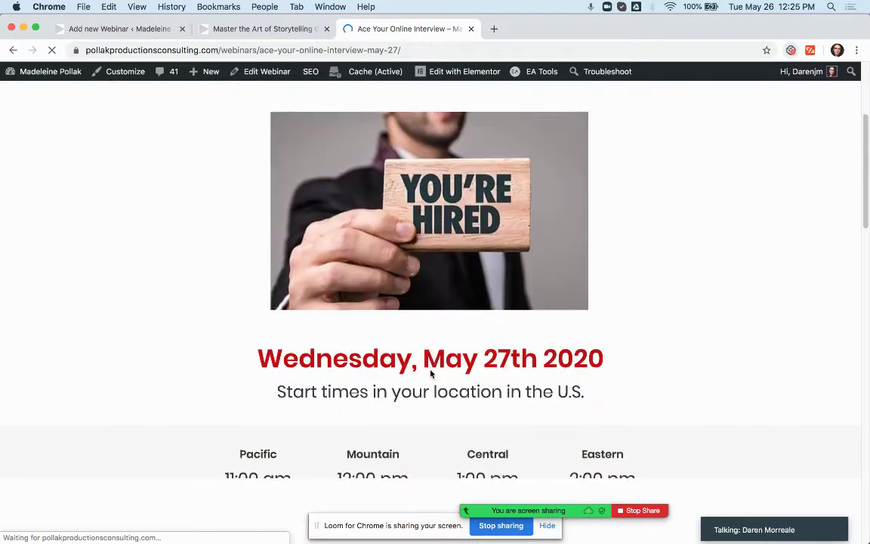
Step: Return to the new webinar draft, open the image selection for the Webinar Main Image, and close it without choosing an image
left_click(260, 28)
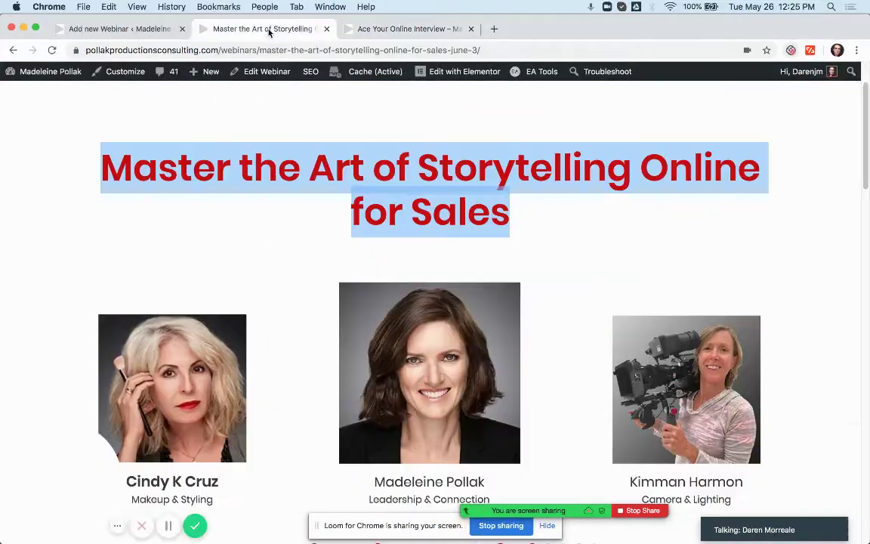
left_click(278, 149)
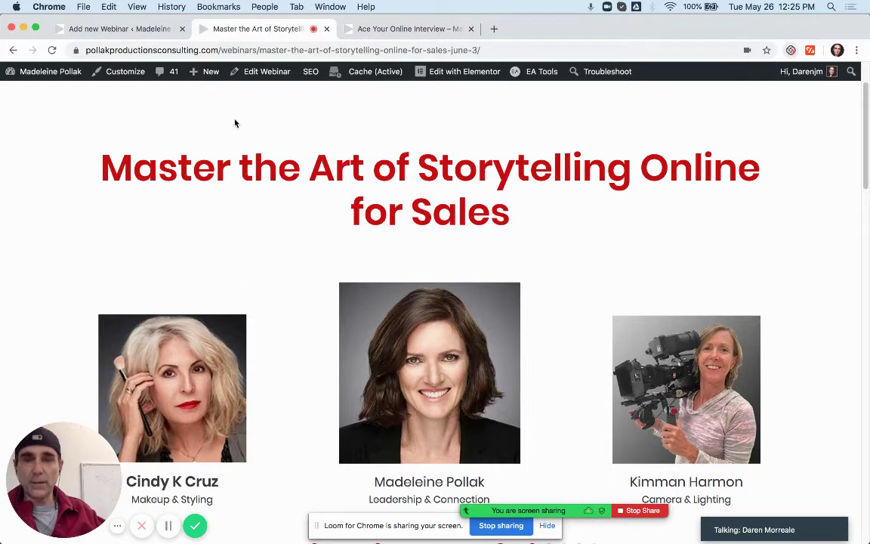
left_click(131, 32)
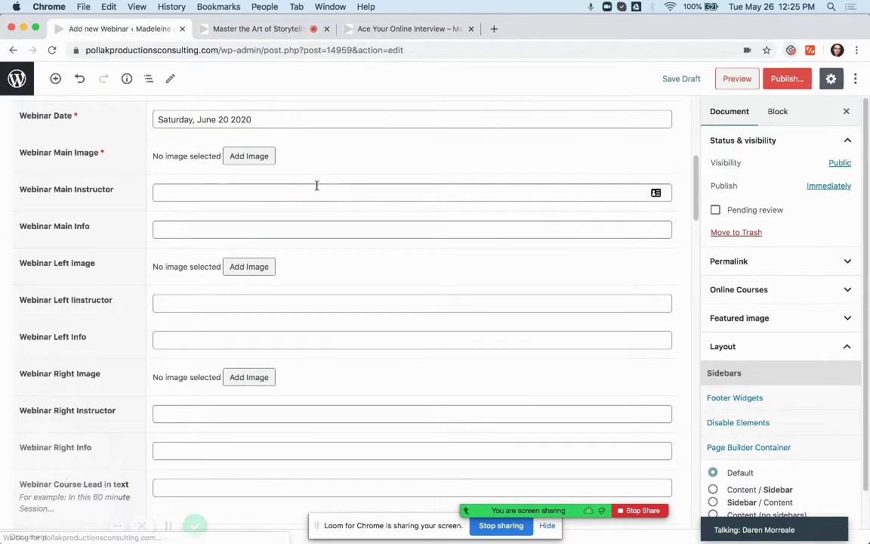
scroll(316, 185, "up", 5)
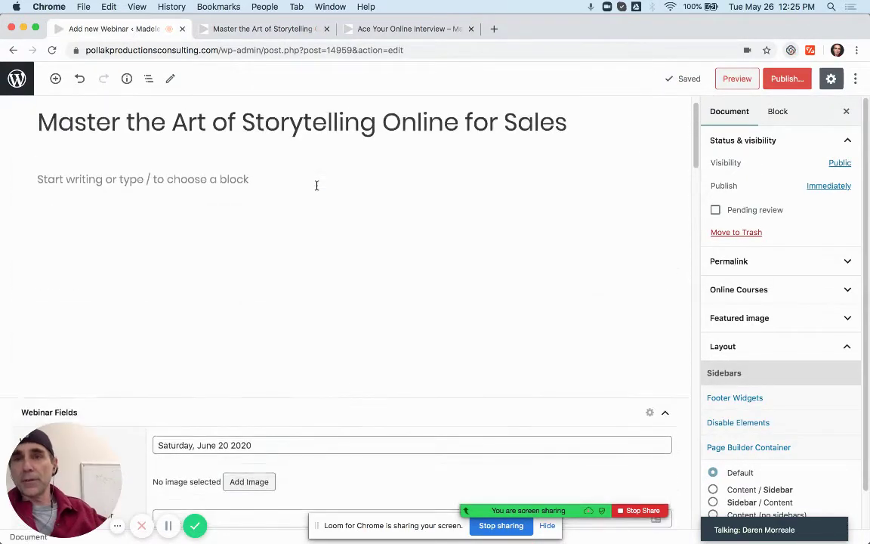
scroll(352, 182, "down", 5)
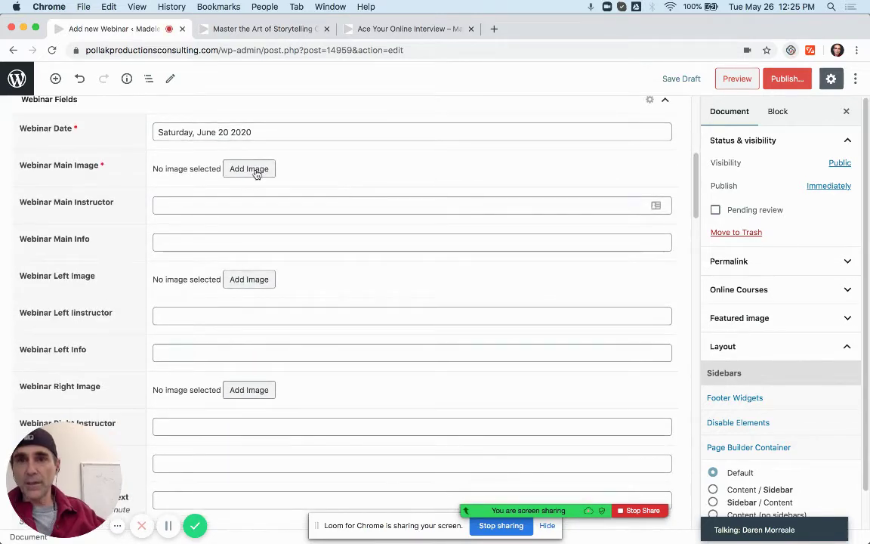
left_click(248, 169)
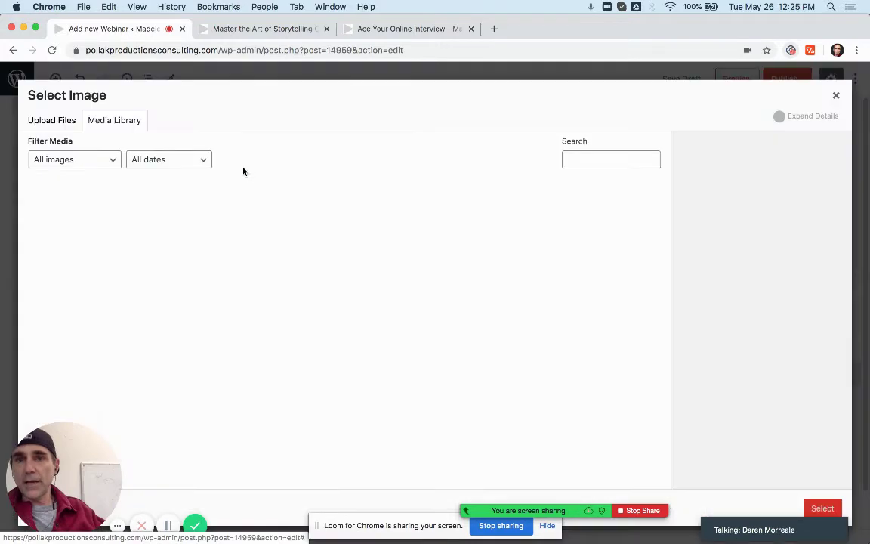
left_click(837, 96)
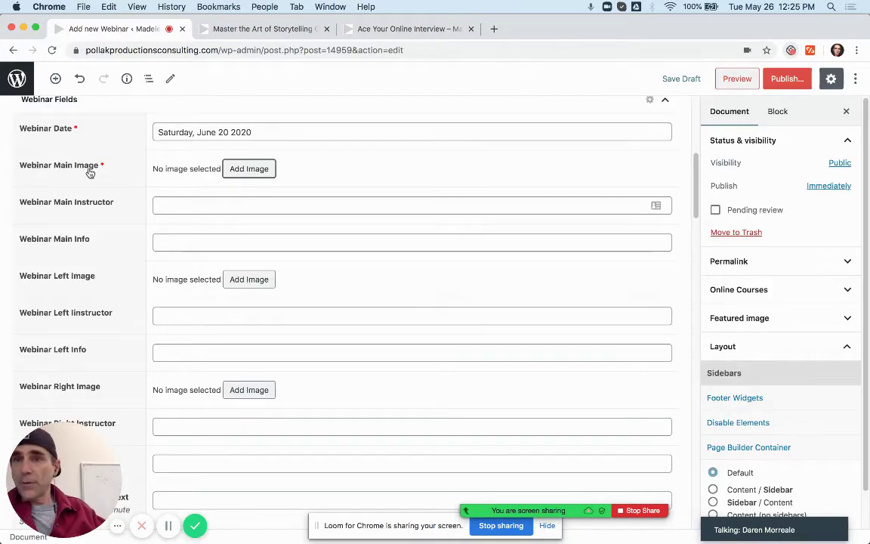
Step: Compare the draft's main, left and right image, instructor and info fields with the storytelling and "Ace Your Online Interview" pages
left_click(279, 30)
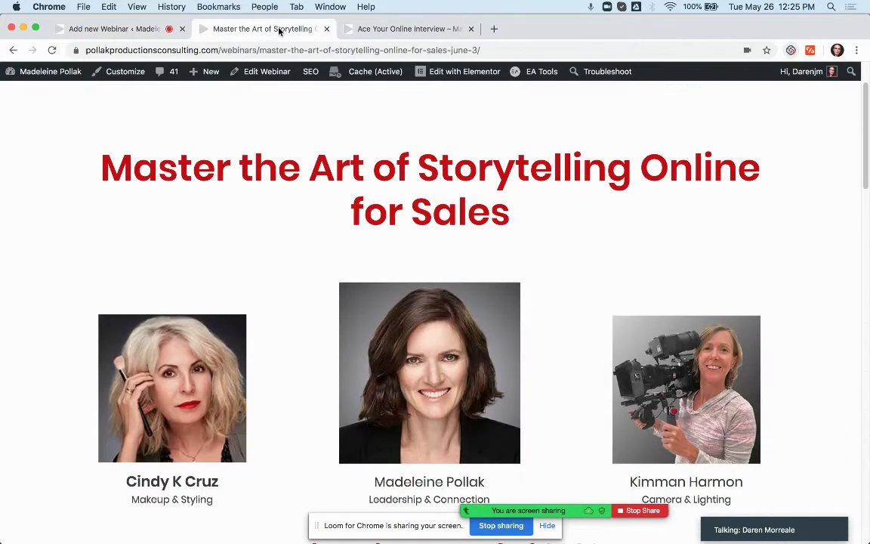
scroll(378, 288, "down", 4)
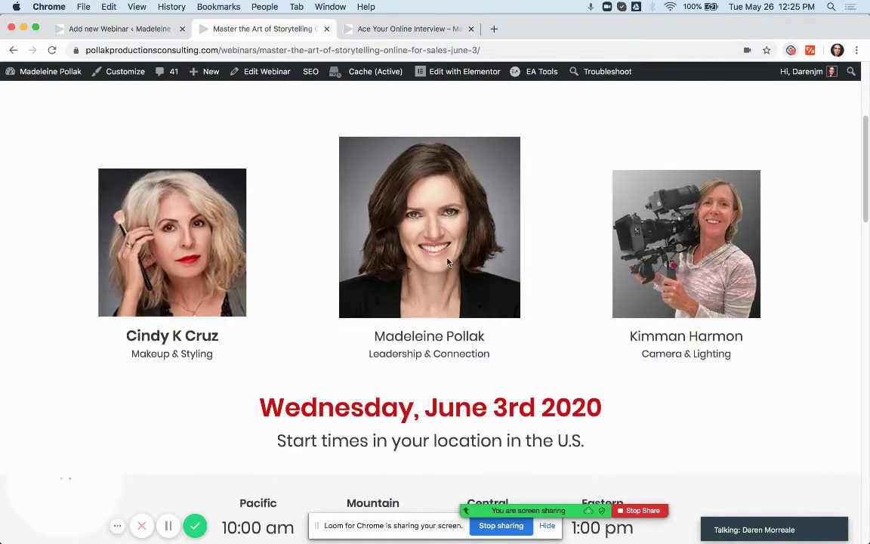
left_click(124, 28)
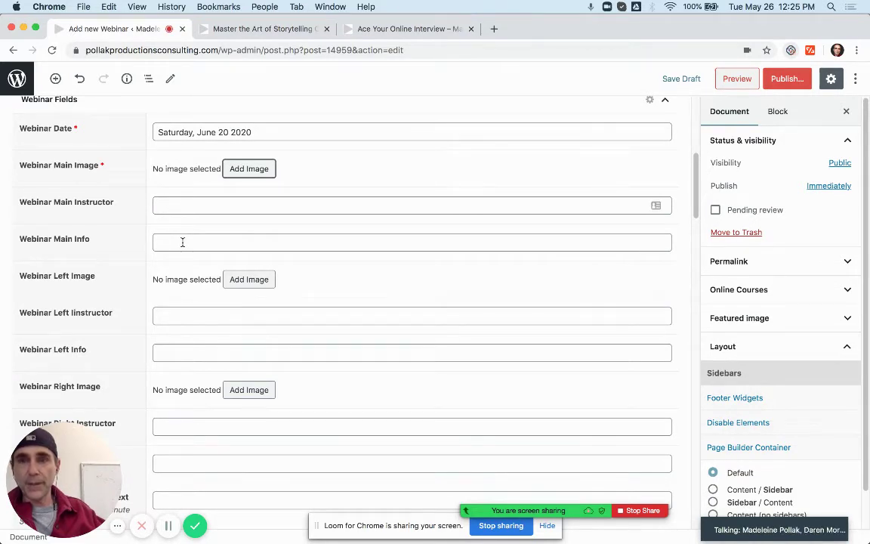
scroll(68, 278, "down", 3)
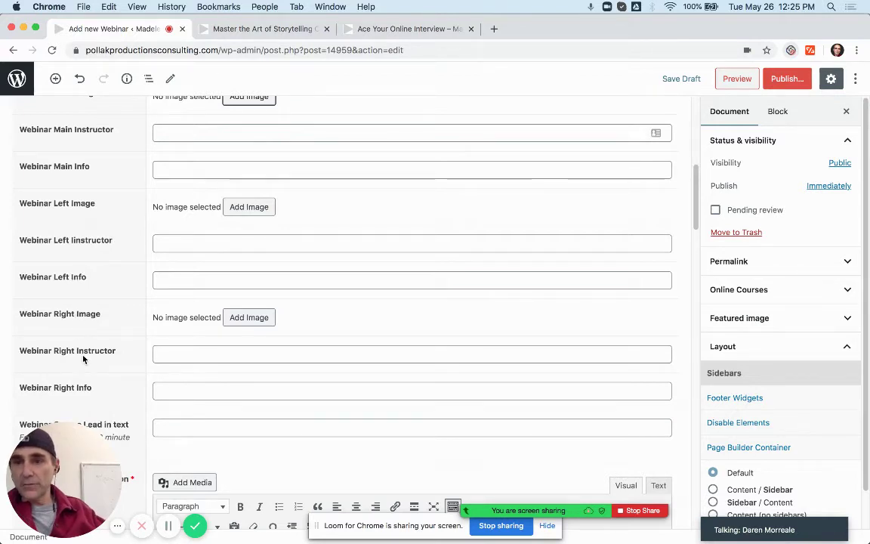
scroll(179, 284, "up", 3)
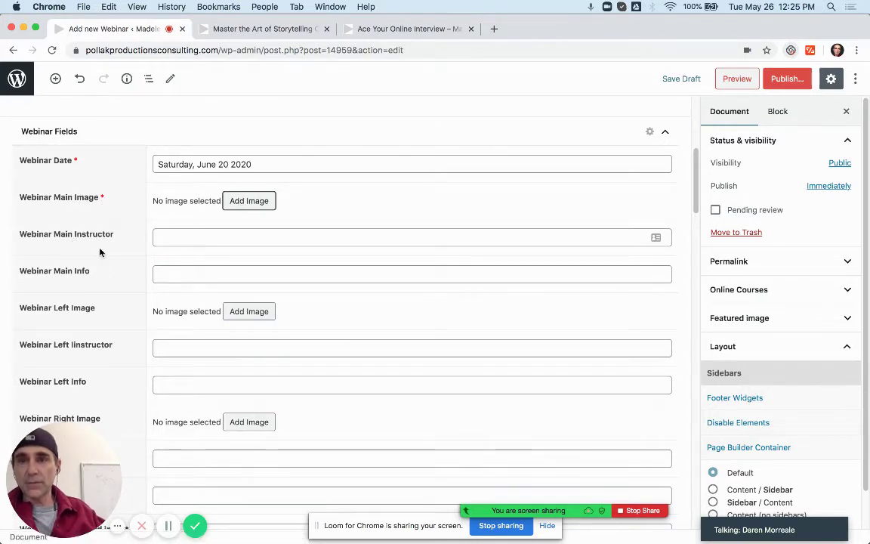
left_click(360, 28)
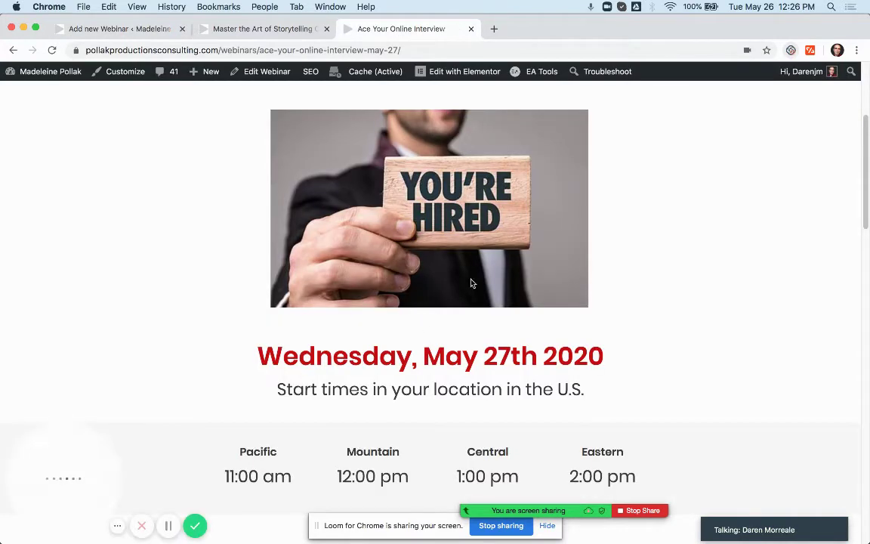
left_click(272, 30)
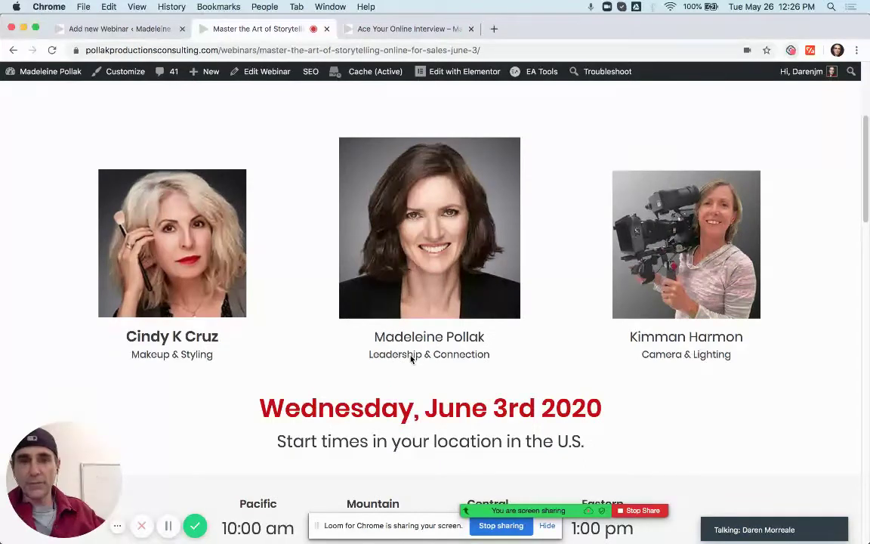
Step: Return to the new webinar draft and review its fields from the title down to the course description
left_click(135, 32)
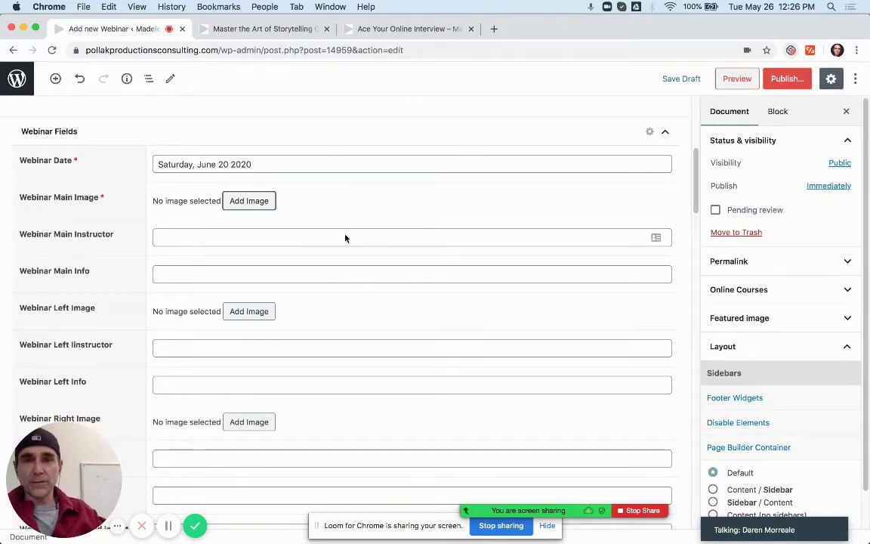
scroll(370, 367, "down", 5)
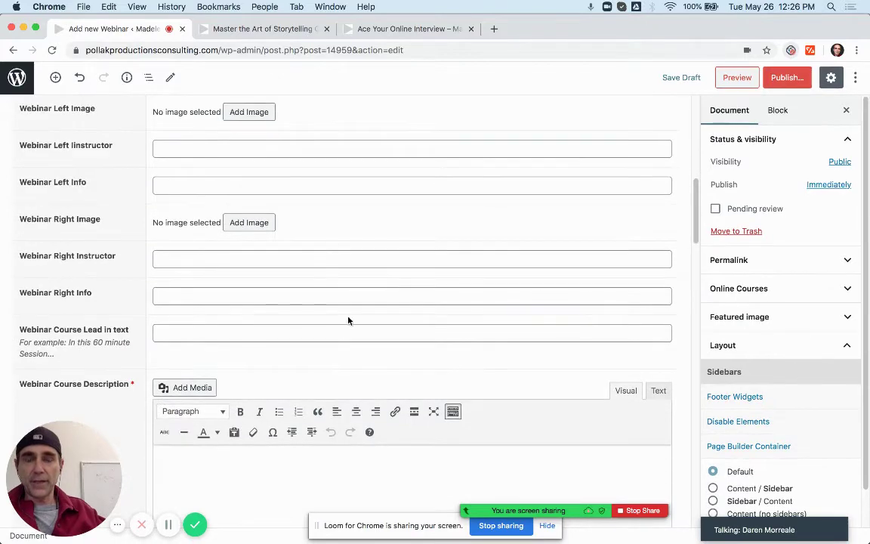
scroll(355, 287, "up", 6)
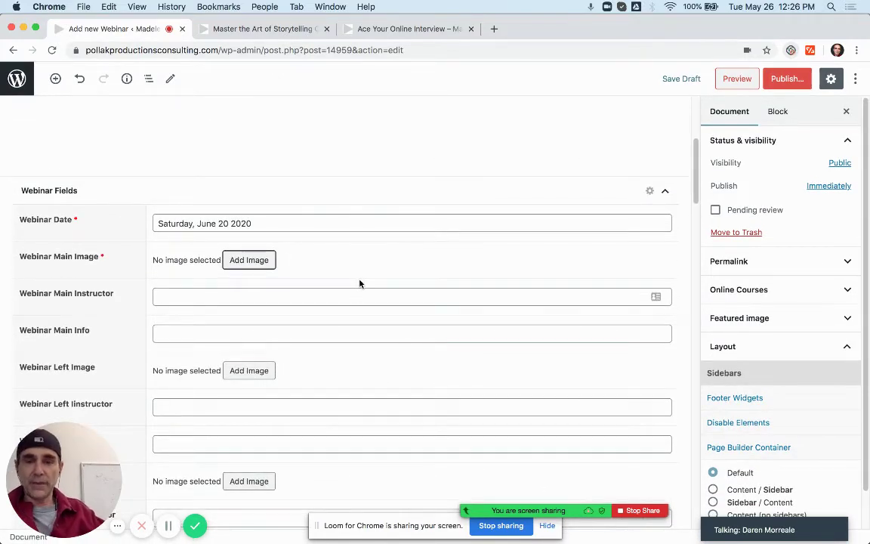
scroll(360, 284, "down", 1)
scroll(360, 283, "down", 3)
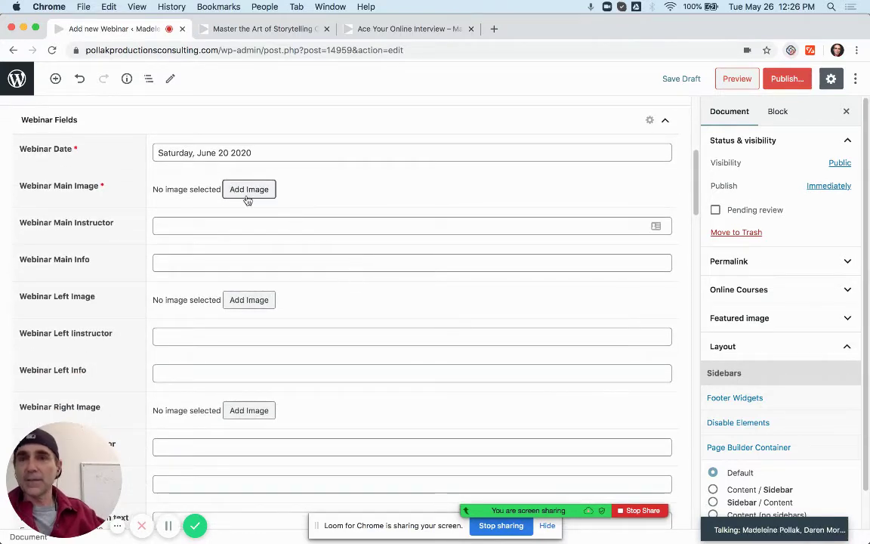
scroll(244, 218, "up", 10)
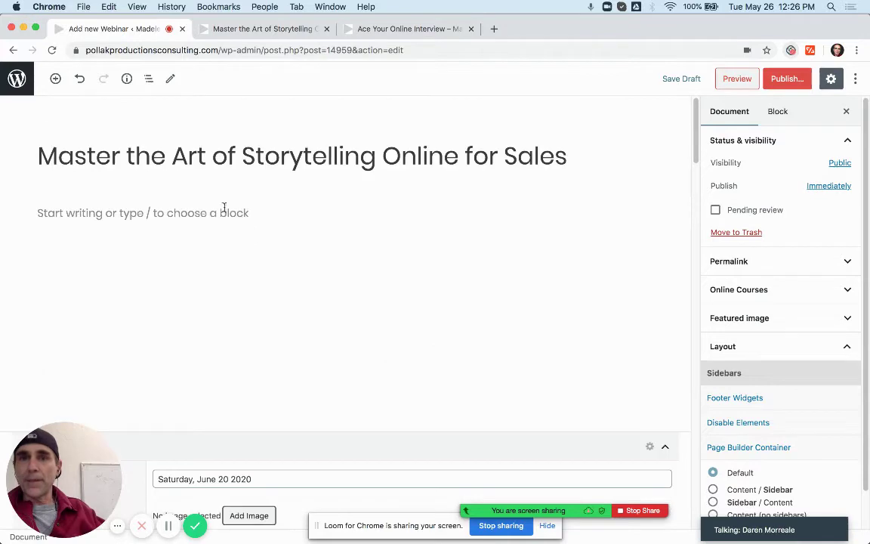
Step: Set the Webinar Main Image to the dark-haired woman's portrait from the media library
scroll(406, 177, "down", 8)
scroll(320, 167, "up", 3)
left_click(249, 188)
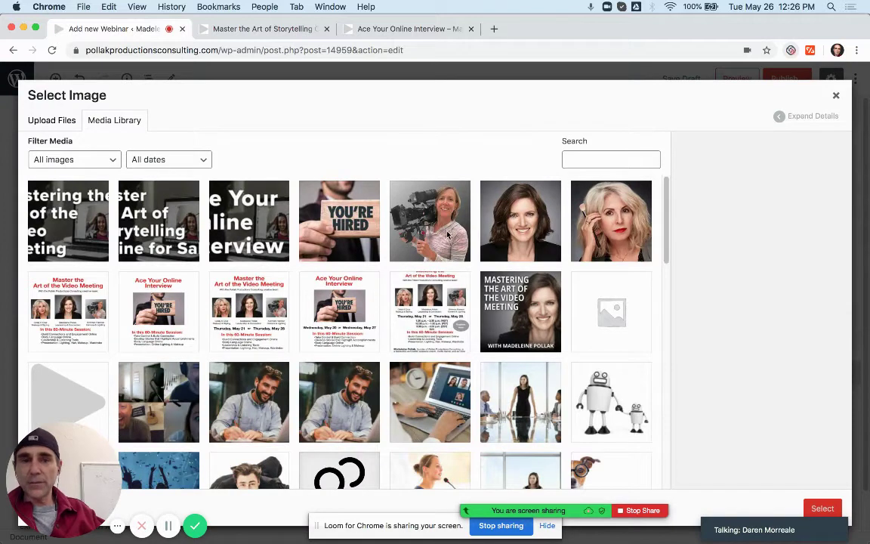
left_click(526, 235)
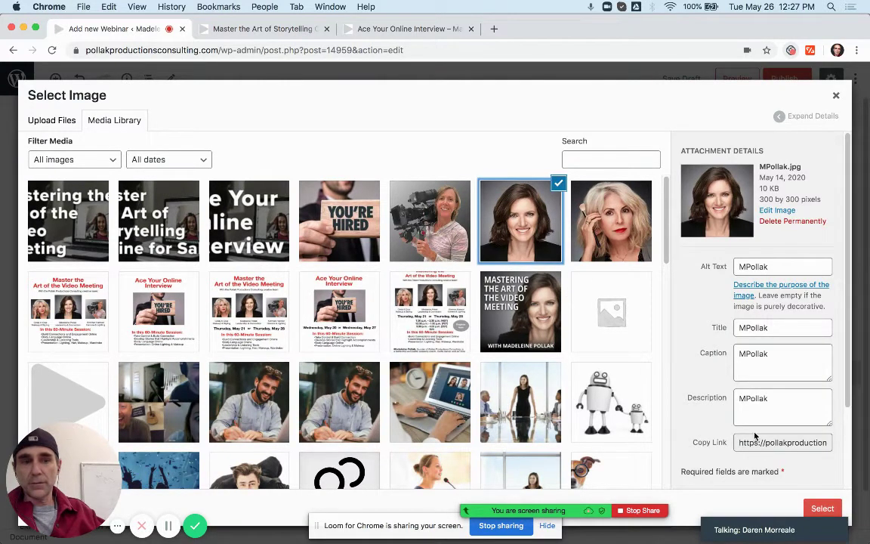
scroll(788, 422, "down", 3)
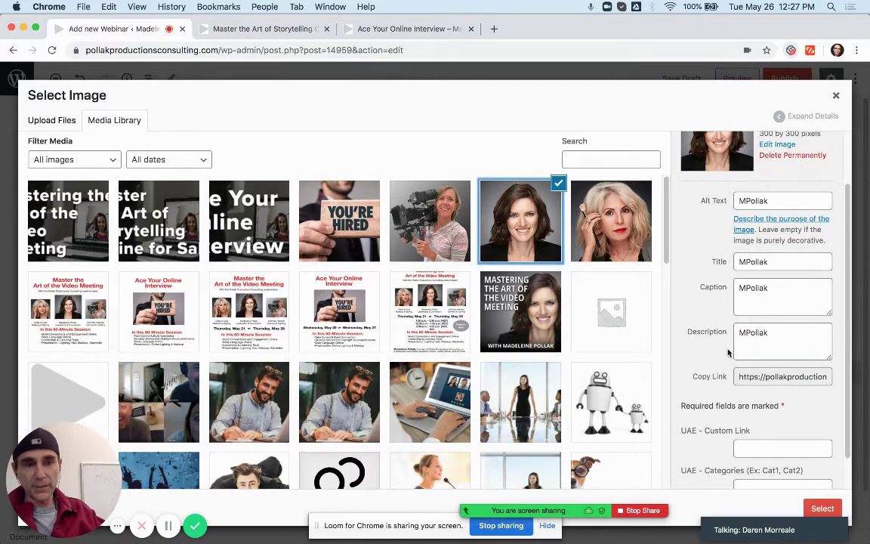
left_click_drag(780, 528, 326, 528)
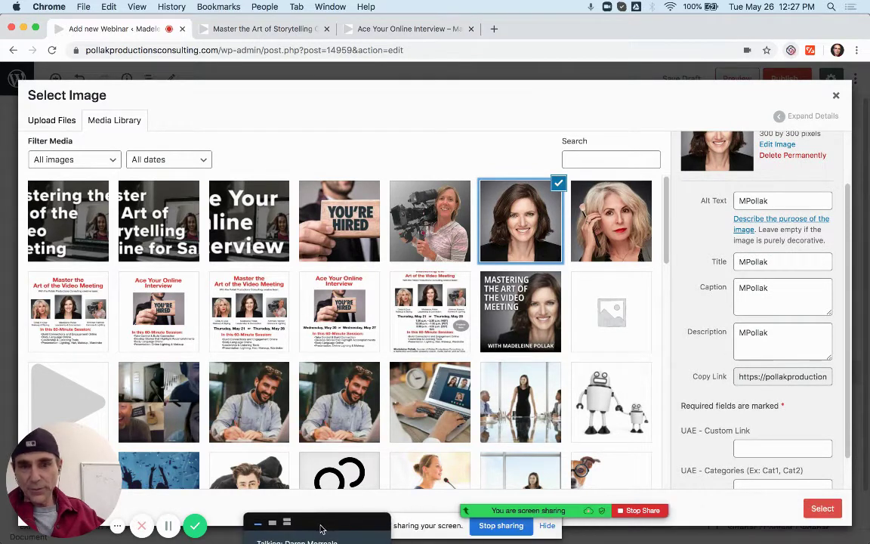
left_click(823, 508)
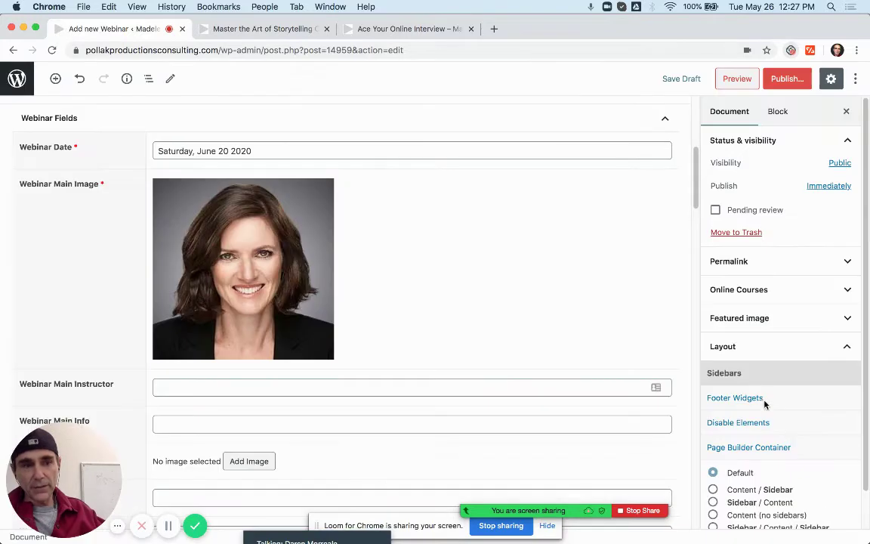
Step: Copy the center instructor's name from the published storytelling page into the draft's Webinar Main Instructor field
scroll(249, 318, "down", 1)
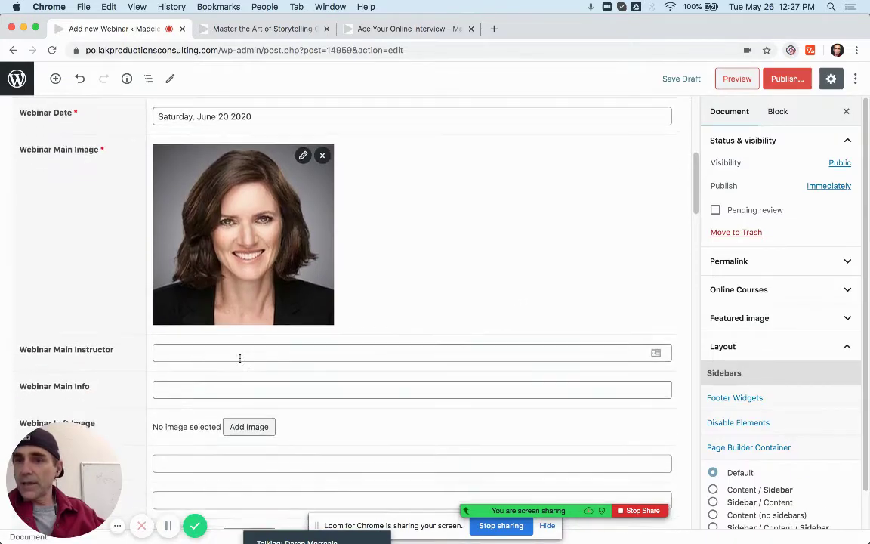
left_click(260, 29)
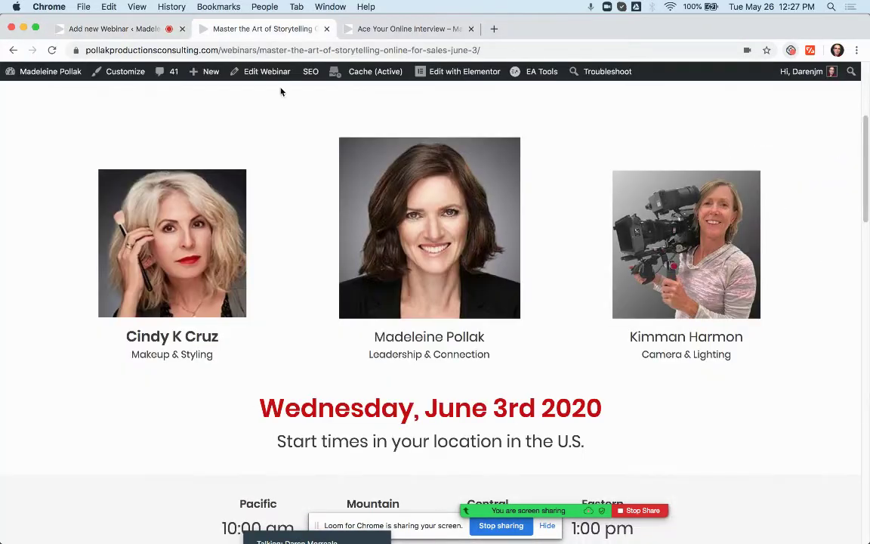
left_click_drag(372, 336, 485, 336)
key("ctrl+c")
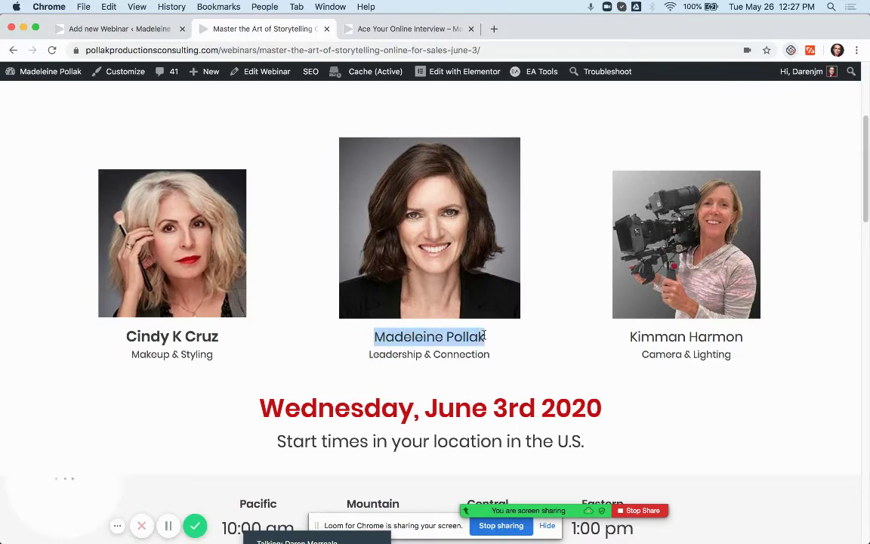
left_click(119, 28)
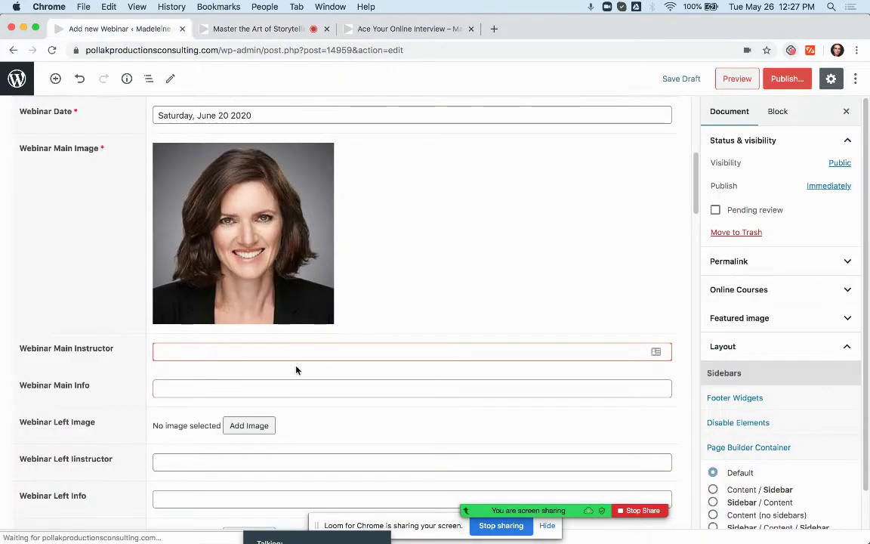
key("ctrl+v")
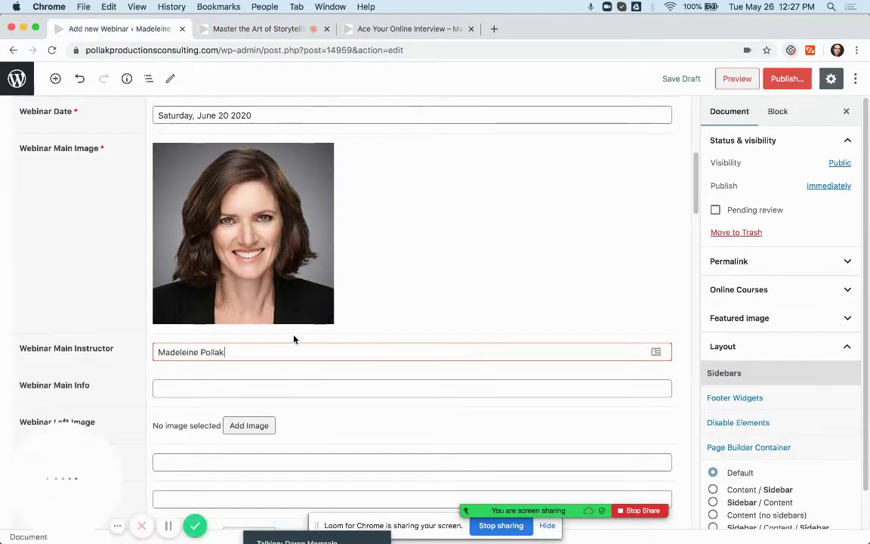
Step: Copy "Leadership & Connection" from the published storytelling page into the draft's Webinar Main Info field
left_click(242, 29)
left_click_drag(368, 355, 492, 359)
key("super+c")
left_click(162, 30)
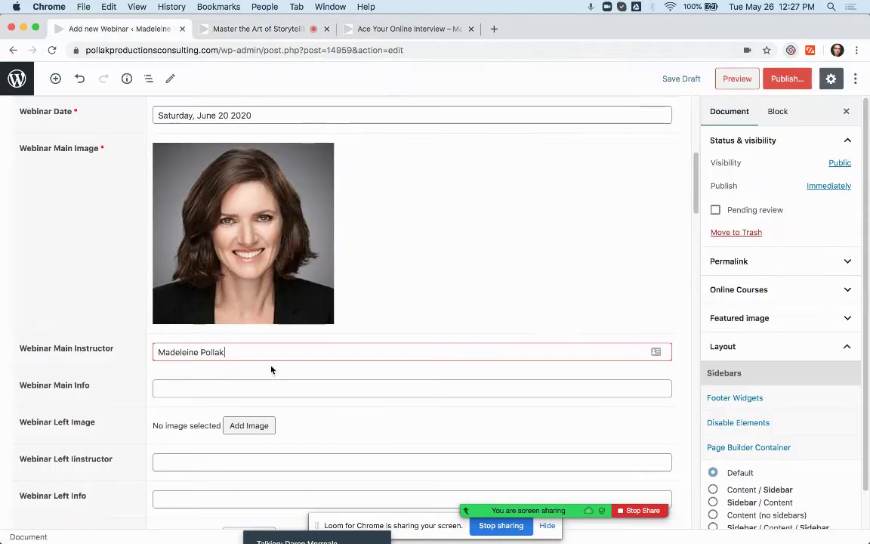
left_click(253, 389)
key("super+v")
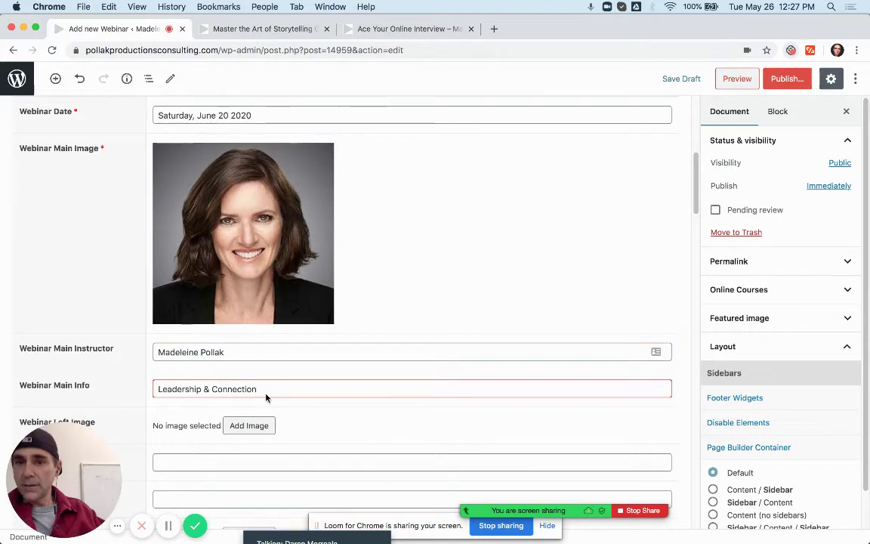
Step: Set the Webinar Left Image to the blonde woman's portrait with the makeup brush from the media library
scroll(238, 377, "down", 3)
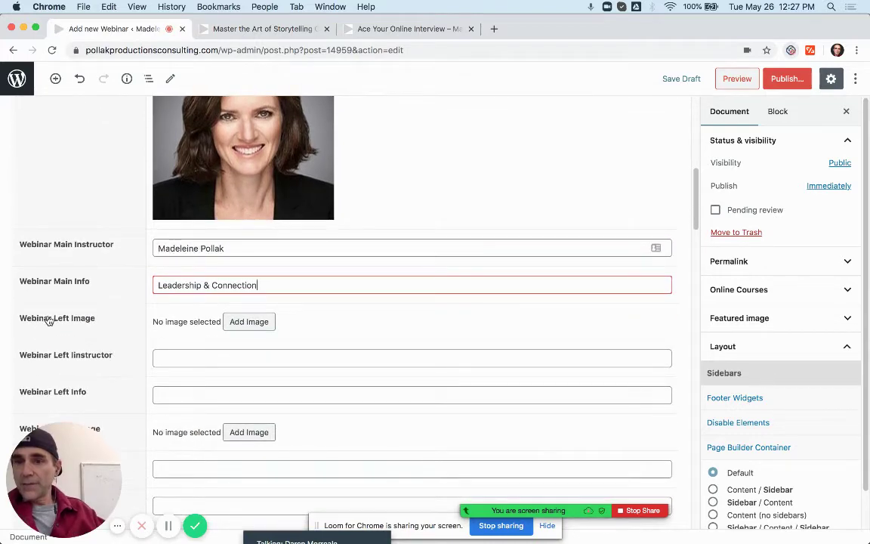
left_click(250, 323)
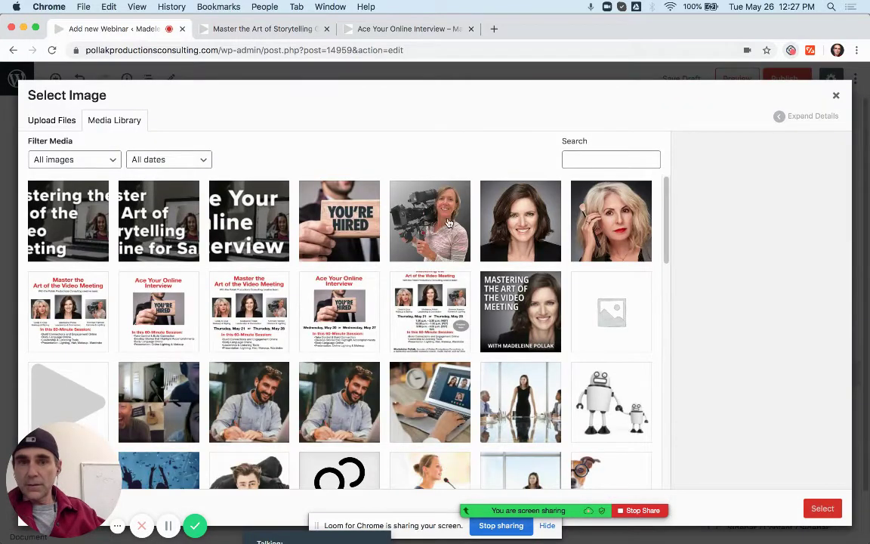
left_click(604, 219)
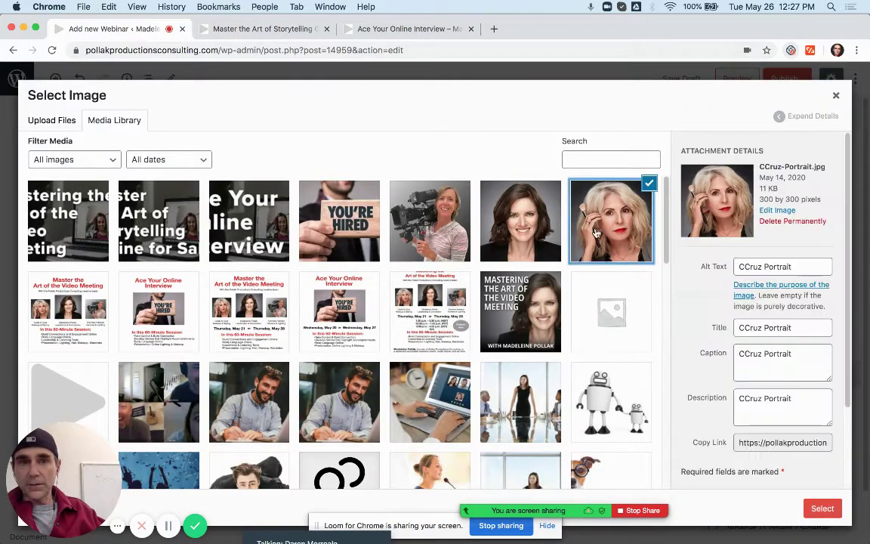
left_click(821, 507)
Step: Copy the makeup instructor's name from the published storytelling page into the draft's left instructor field
left_click(279, 29)
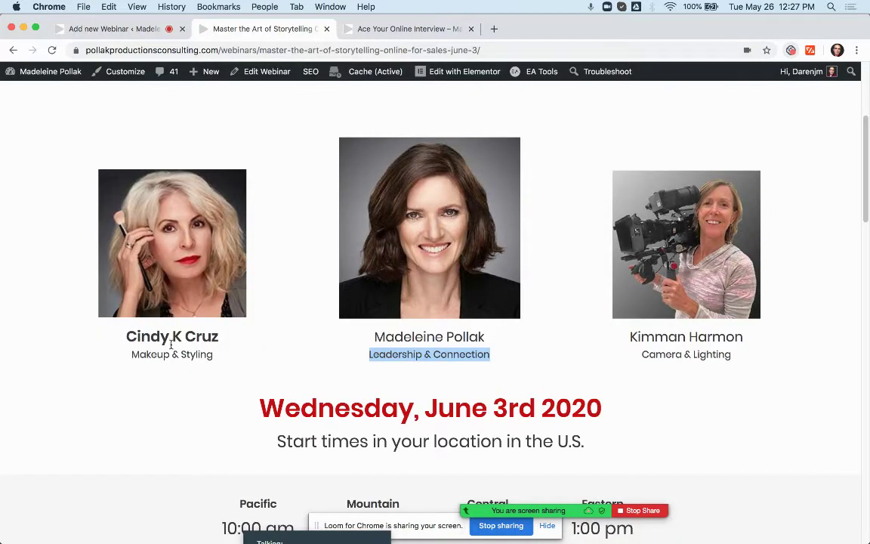
left_click_drag(219, 336, 125, 338)
key("cmd+c")
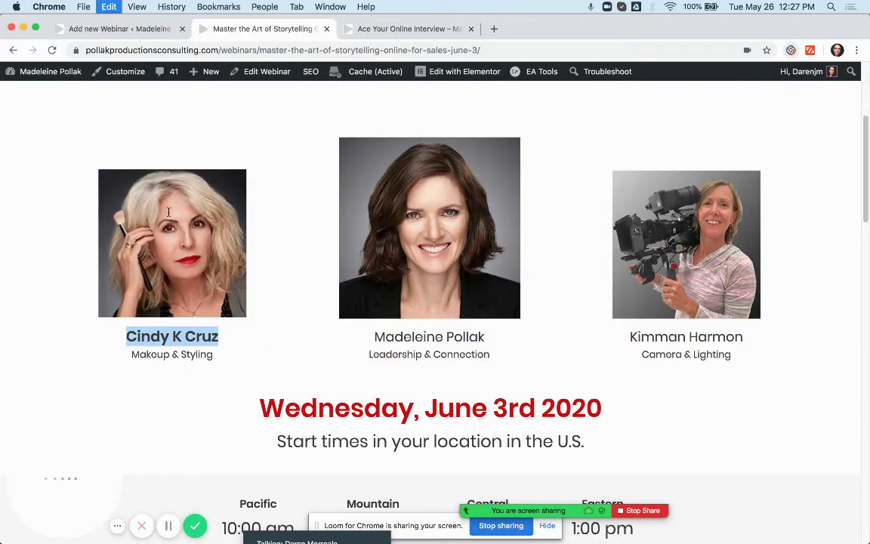
left_click(120, 29)
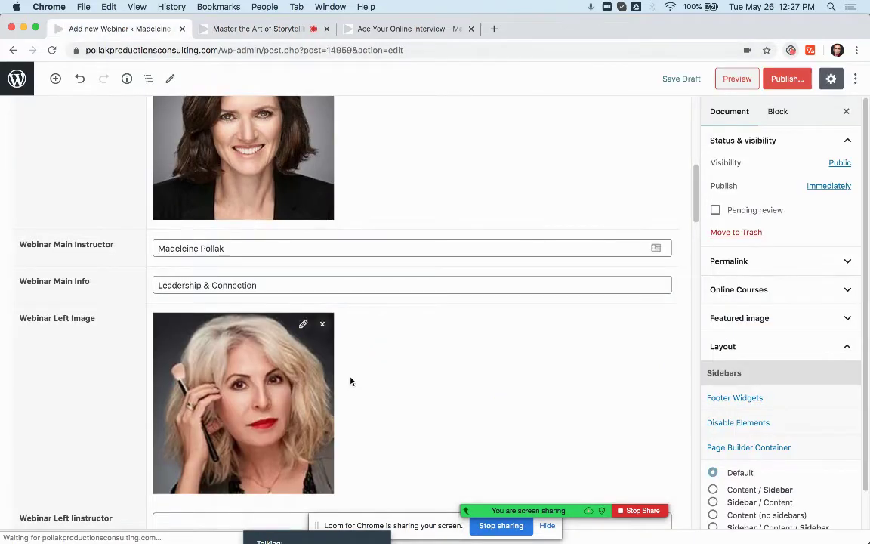
scroll(317, 339, "down", 5)
left_click(272, 312)
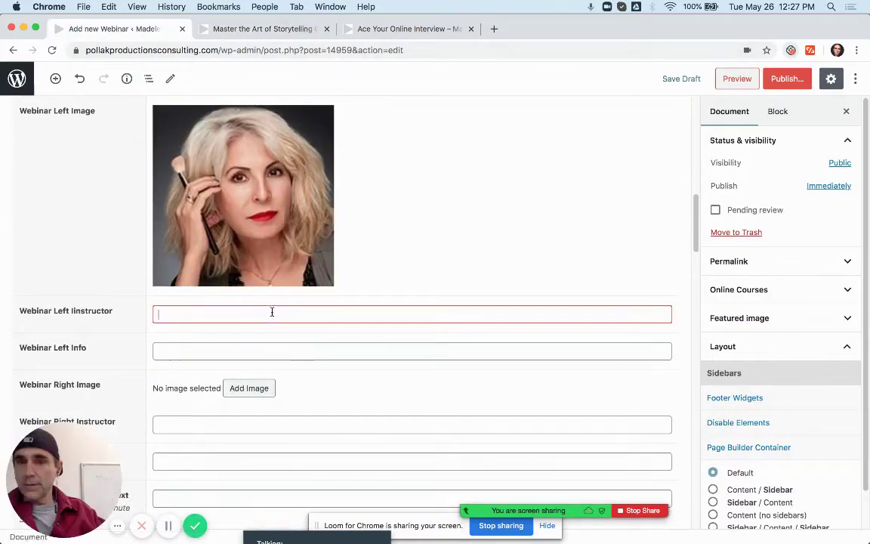
key("cmd+v")
Step: Copy "Makeup & Styling" from the published storytelling page into the draft's Webinar Left Info field
left_click(265, 29)
left_click_drag(215, 356, 129, 356)
key("super+c")
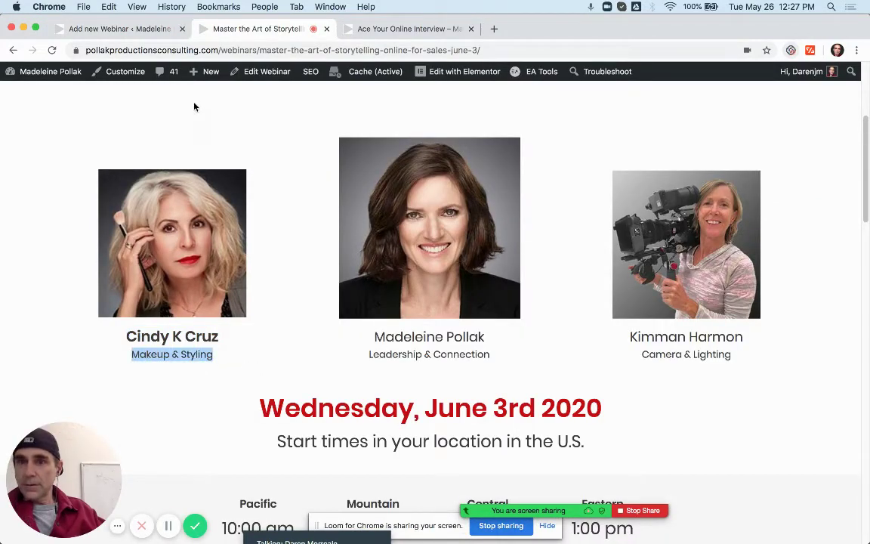
left_click(120, 28)
left_click(212, 351)
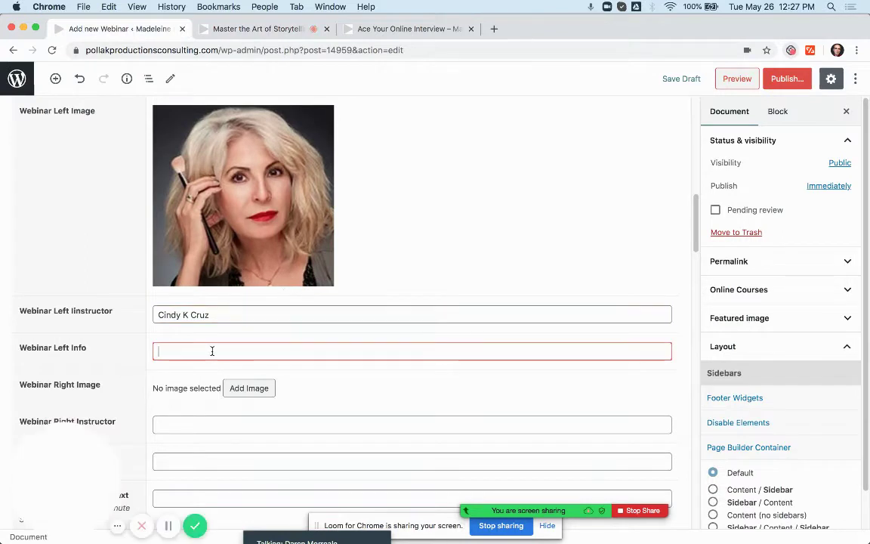
key("super+v")
Step: Set the Webinar Right Image to the media library portrait of the woman holding a video camera
scroll(272, 295, "down", 3)
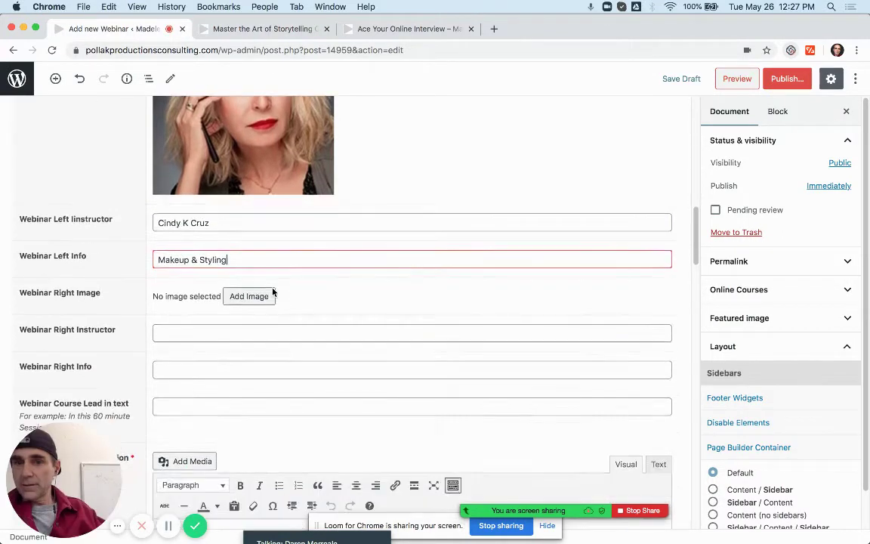
scroll(274, 292, "down", 1)
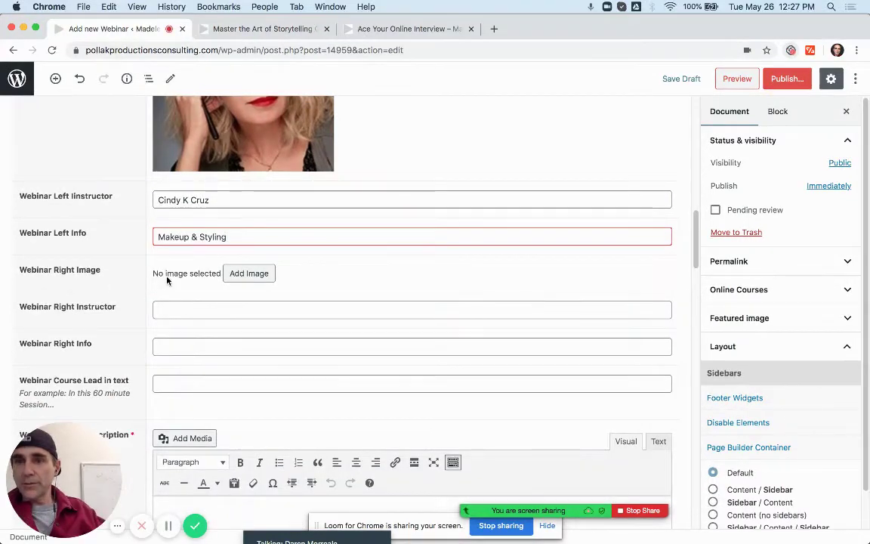
left_click(253, 275)
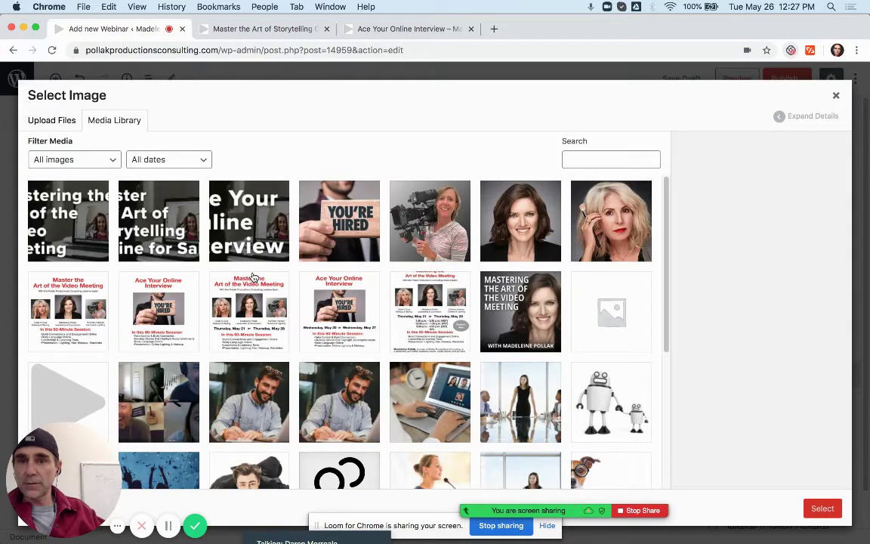
left_click(438, 246)
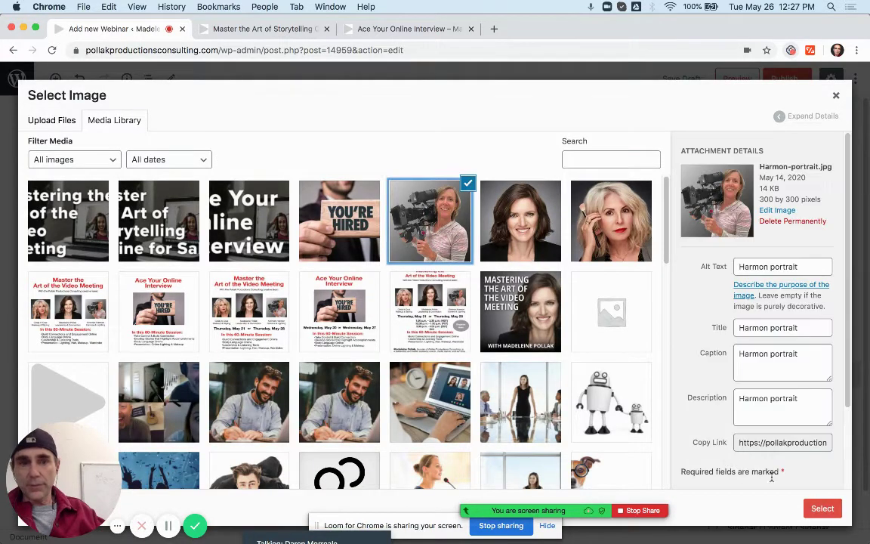
left_click(361, 78)
Step: Copy the camera instructor's name from the published storytelling page into the draft's Webinar Right Instructor field
left_click(287, 29)
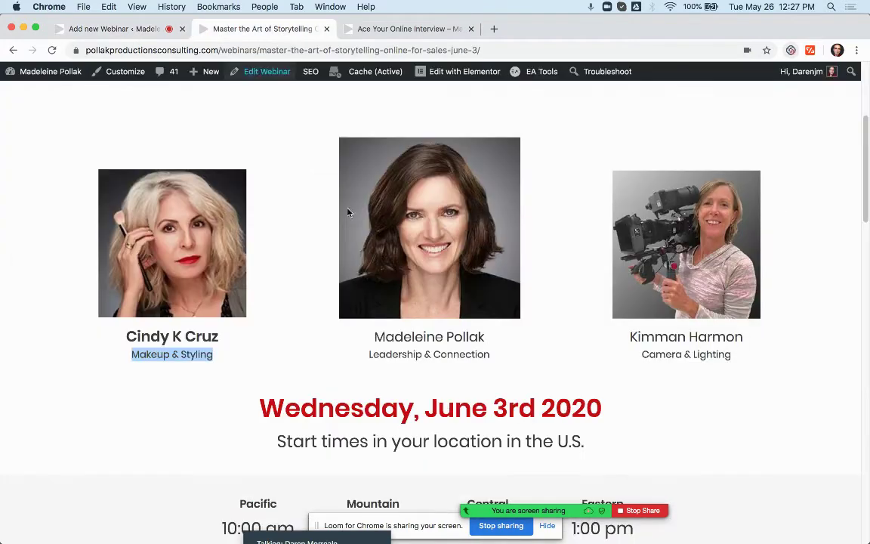
left_click_drag(630, 337, 743, 338)
key("super+c")
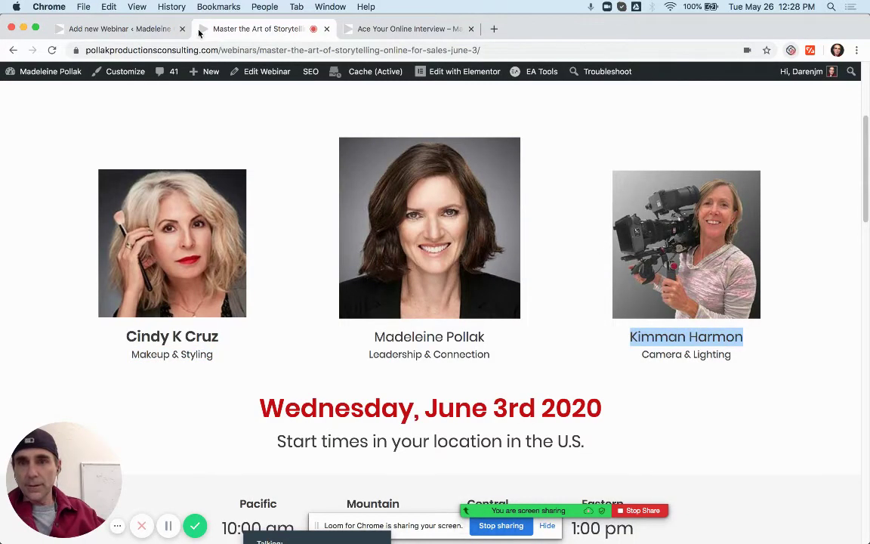
left_click(125, 29)
scroll(377, 286, "down", 4)
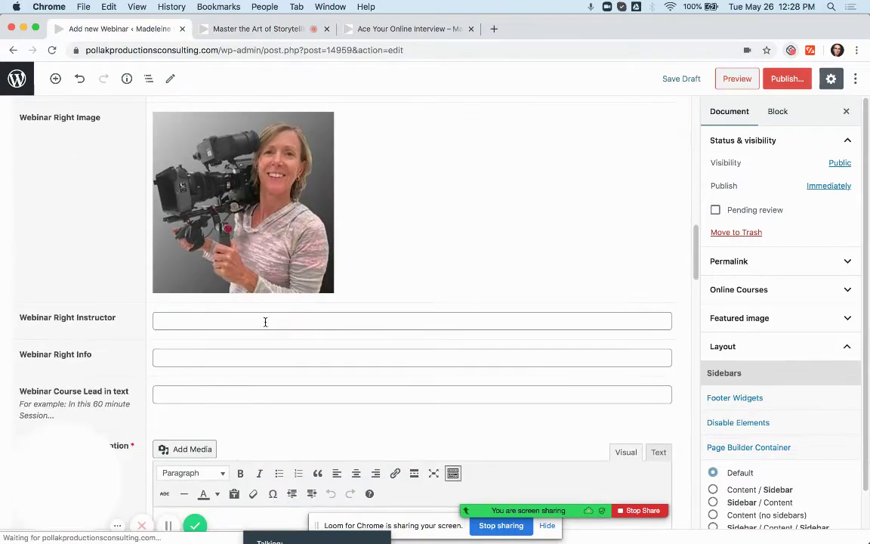
left_click(265, 323)
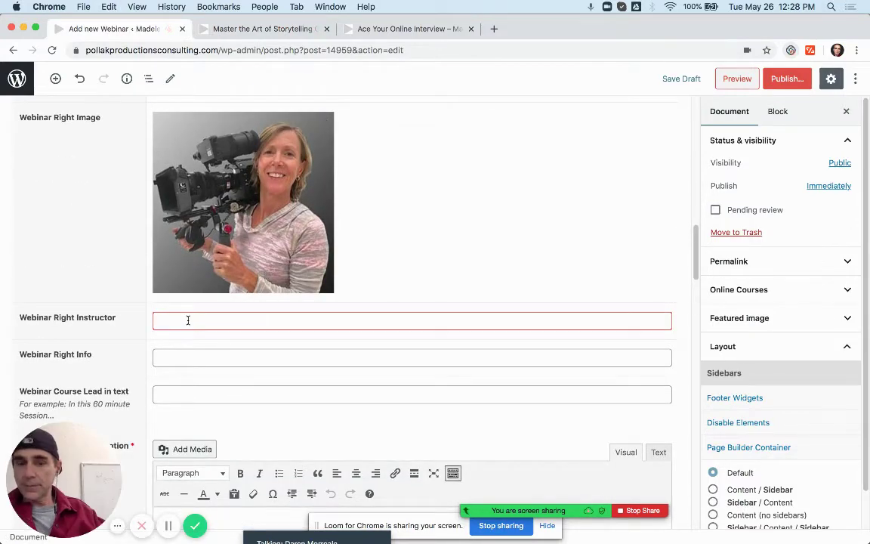
key("super+v")
Step: Copy "Camera & Lighting" from the published storytelling page into the draft's Webinar Right Info field
left_click(296, 36)
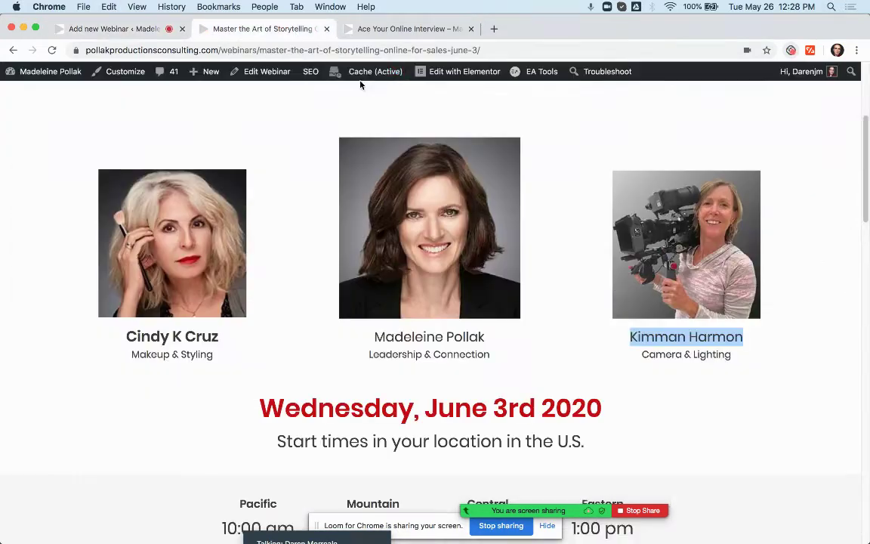
left_click_drag(642, 355, 744, 360)
key("super+c")
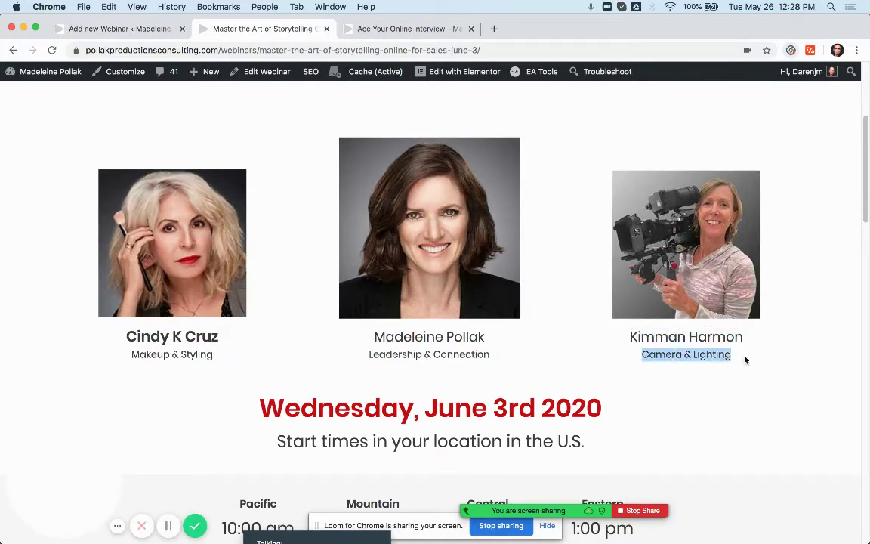
left_click(139, 30)
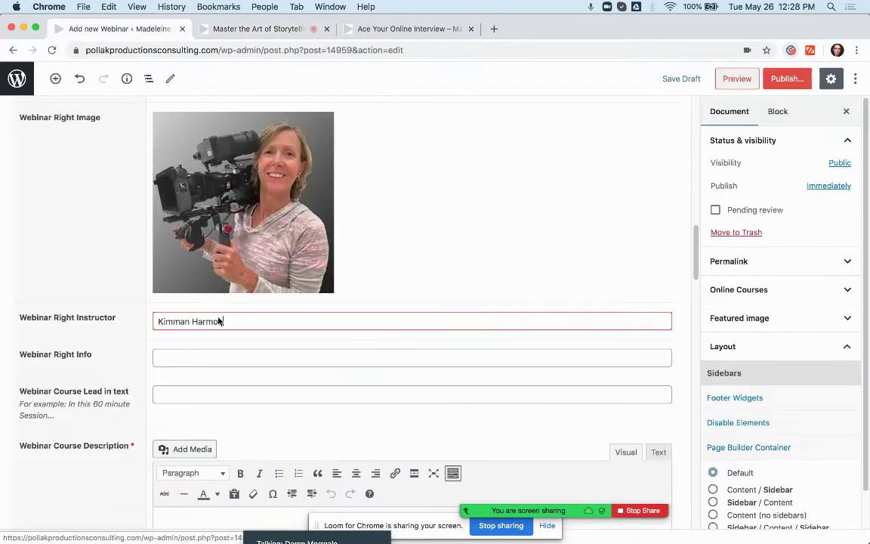
left_click(184, 358)
key("super+v")
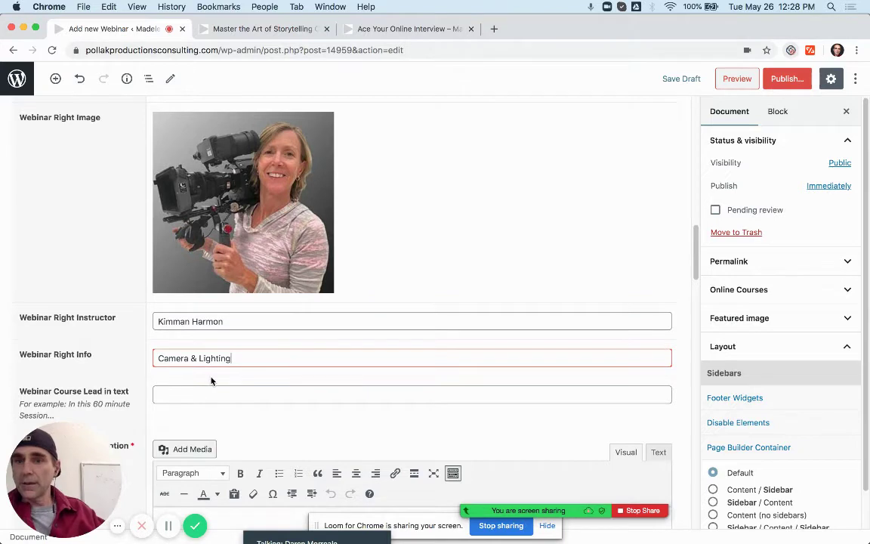
Step: Fill the Webinar Course Lead in text with "In this 60 minute Session you will learn", reusing the example wording beside the field
scroll(87, 291, "down", 3)
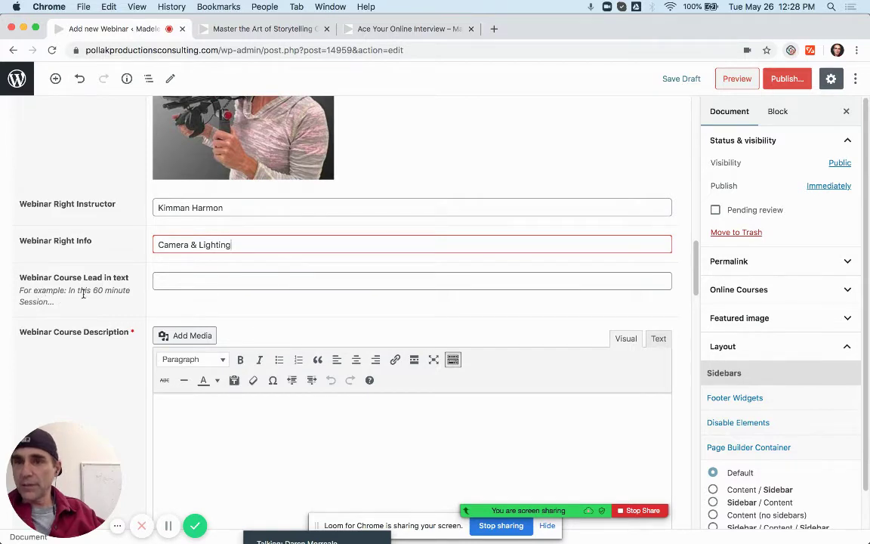
left_click_drag(67, 291, 47, 302)
key("super+c")
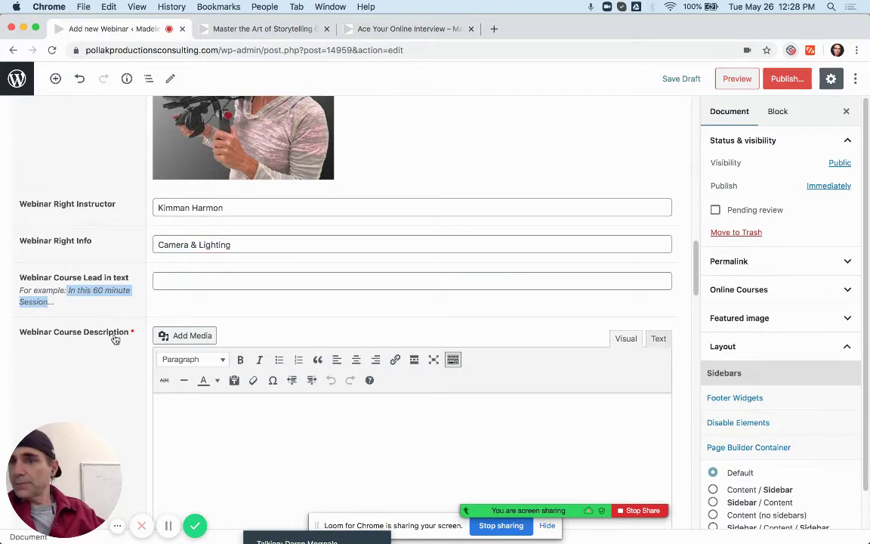
left_click(187, 281)
key("super+v")
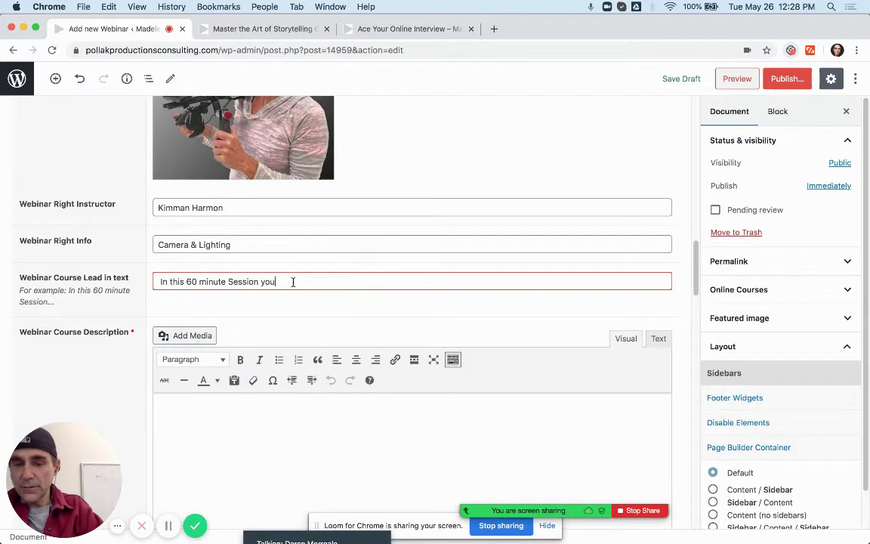
type("you will learn")
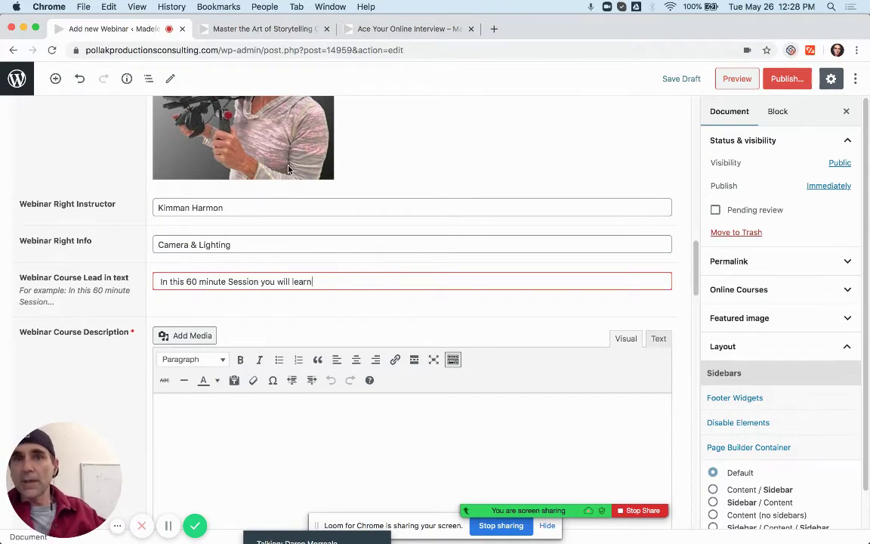
Step: Copy the four session topics from the published storytelling page into the draft's Webinar Course Description
left_click(276, 30)
scroll(369, 208, "down", 5)
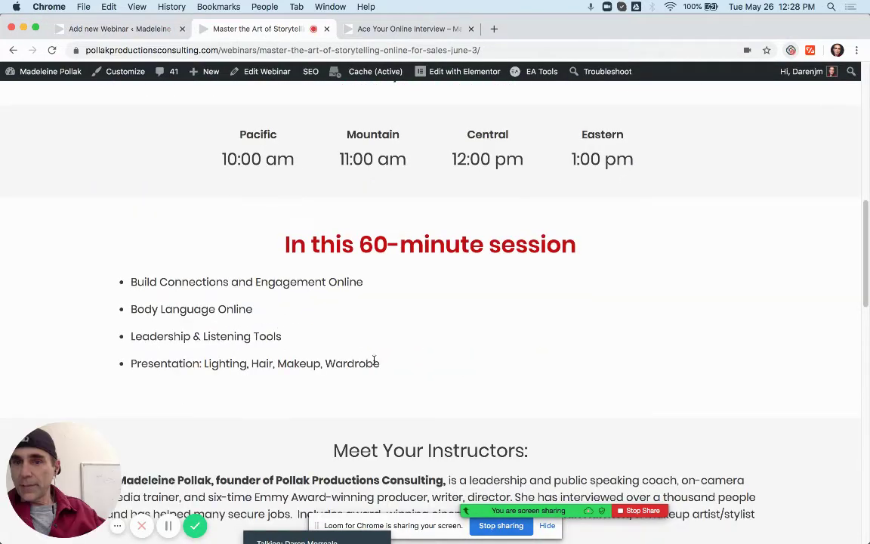
left_click_drag(389, 368, 130, 280)
key("cmd+c")
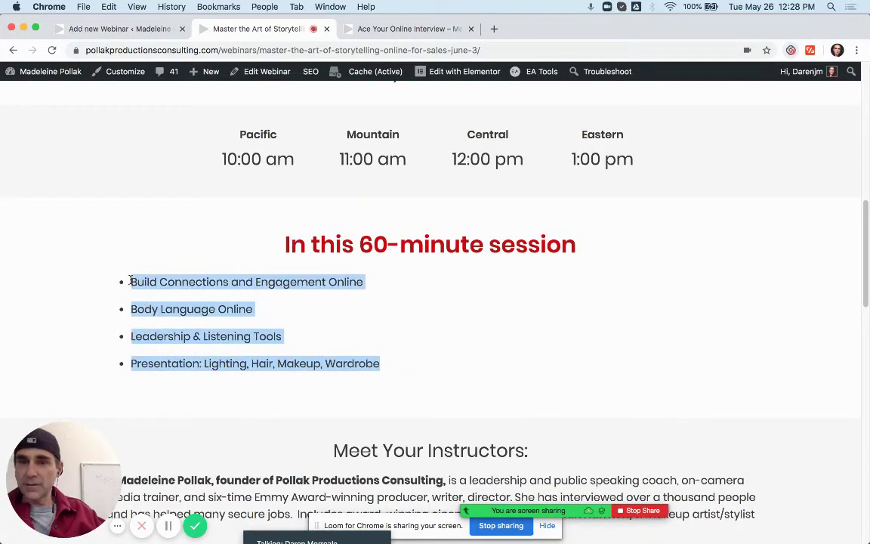
left_click(121, 30)
left_click(241, 415)
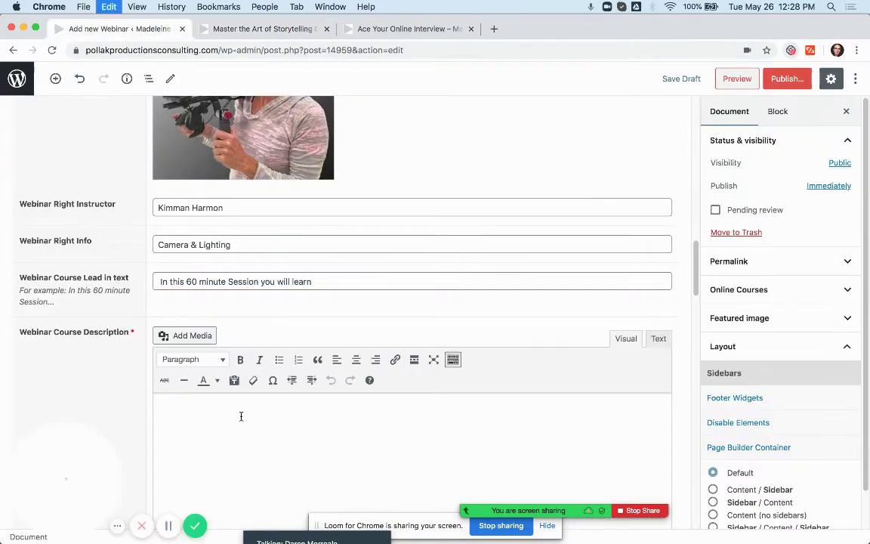
key("cmd+v")
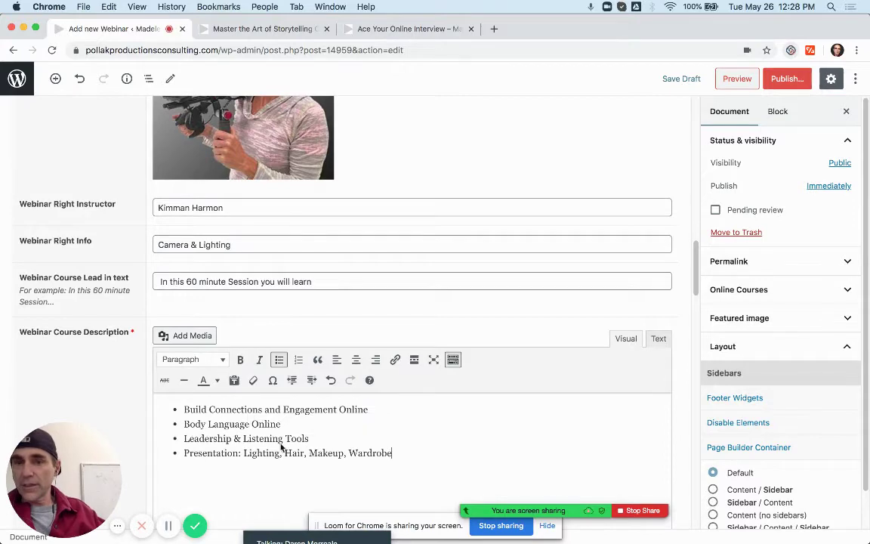
Step: Remove the bullets from the four course description lines and center them
scroll(294, 442, "down", 3)
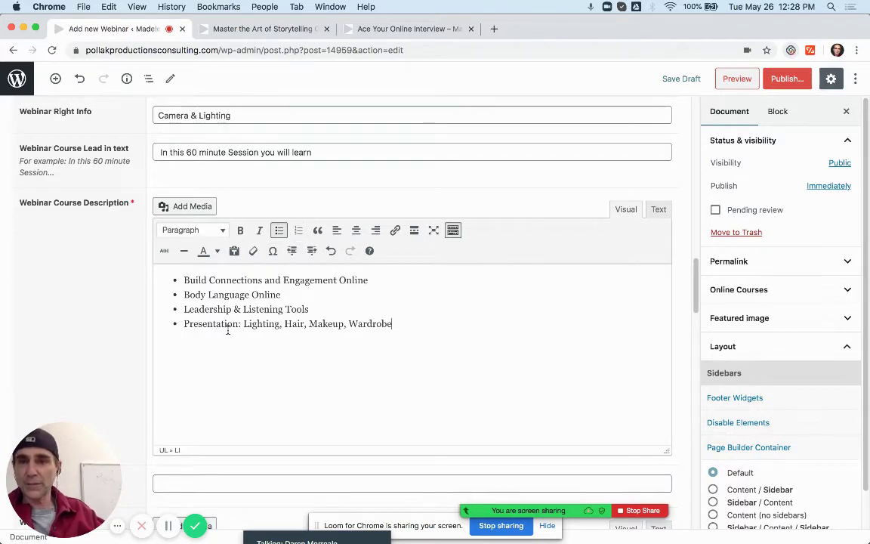
left_click_drag(195, 280, 253, 335)
left_click(279, 230)
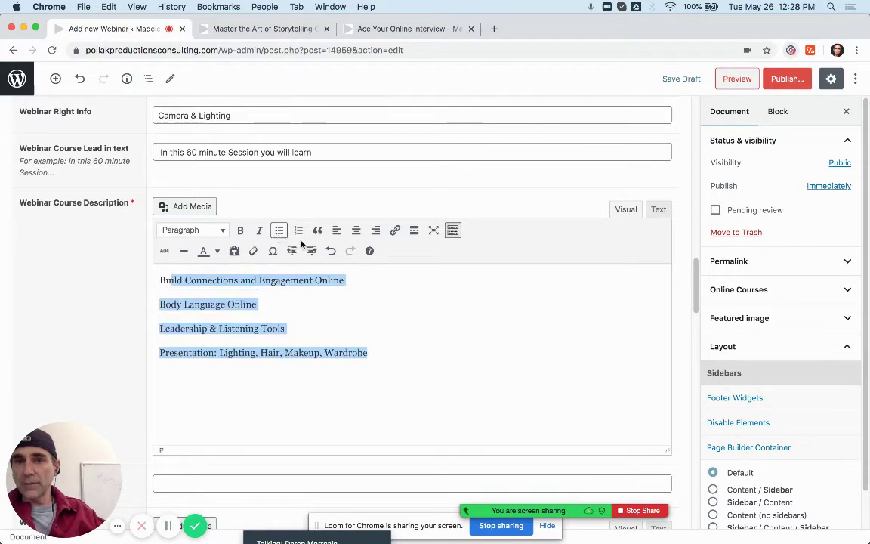
left_click(356, 230)
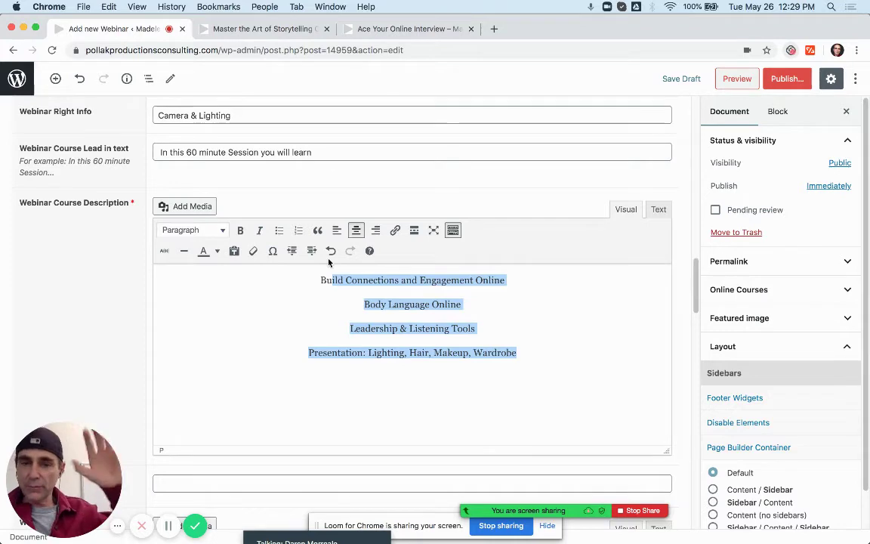
scroll(328, 263, "down", 1)
scroll(328, 262, "down", 1)
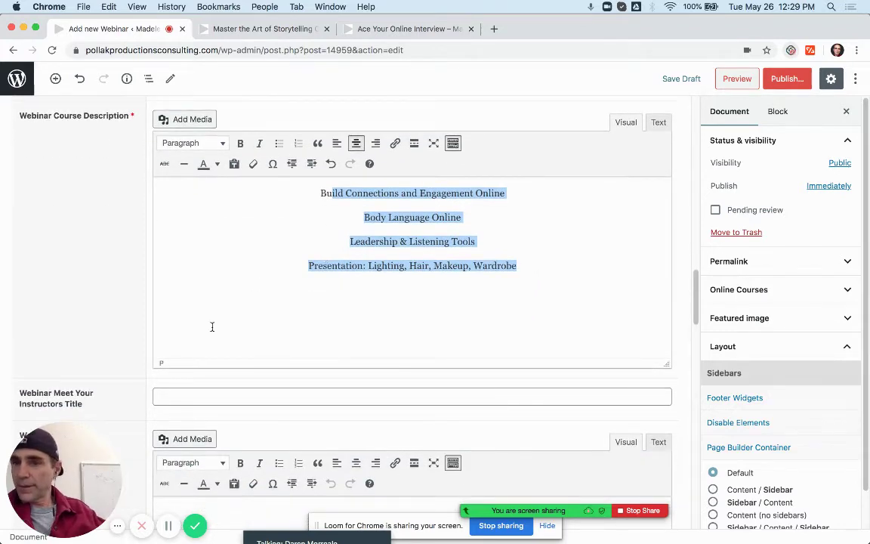
scroll(56, 405, "down", 1)
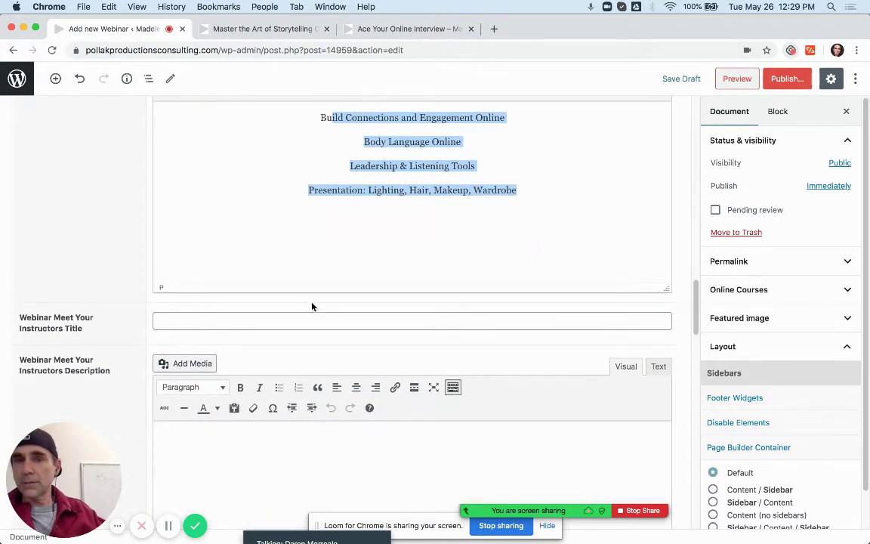
scroll(312, 306, "up", 2)
scroll(312, 306, "up", 1)
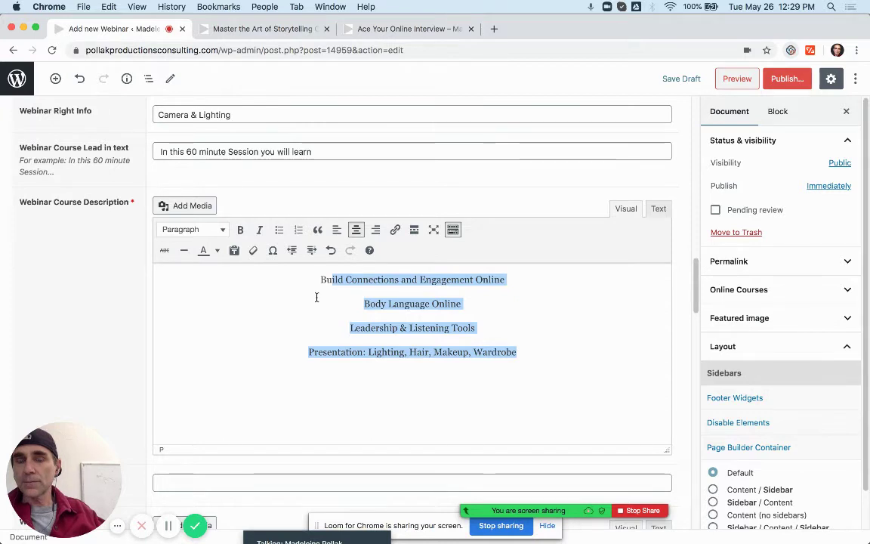
Step: Copy the heading "Meet Your Instructors:" from the published storytelling page into the Webinar Meet Your Instructors Title field
scroll(316, 297, "down", 2)
scroll(317, 297, "down", 1)
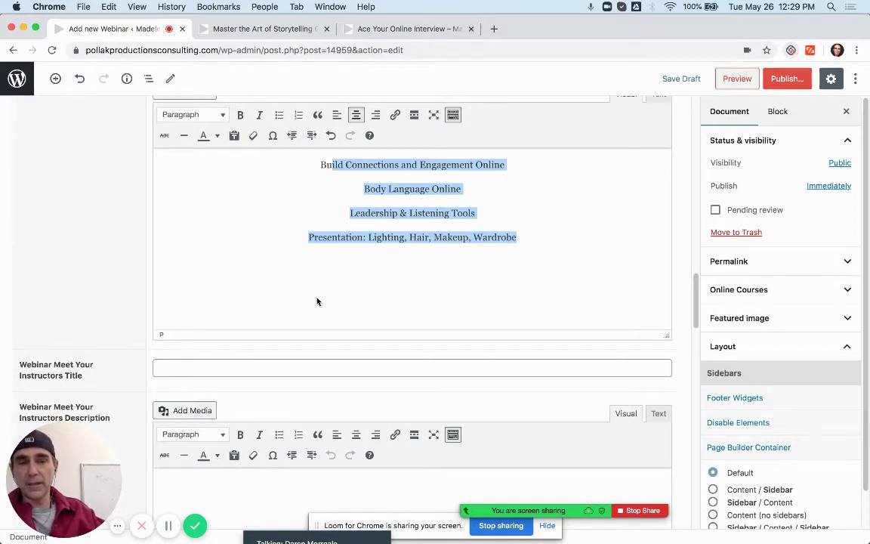
scroll(287, 306, "down", 3)
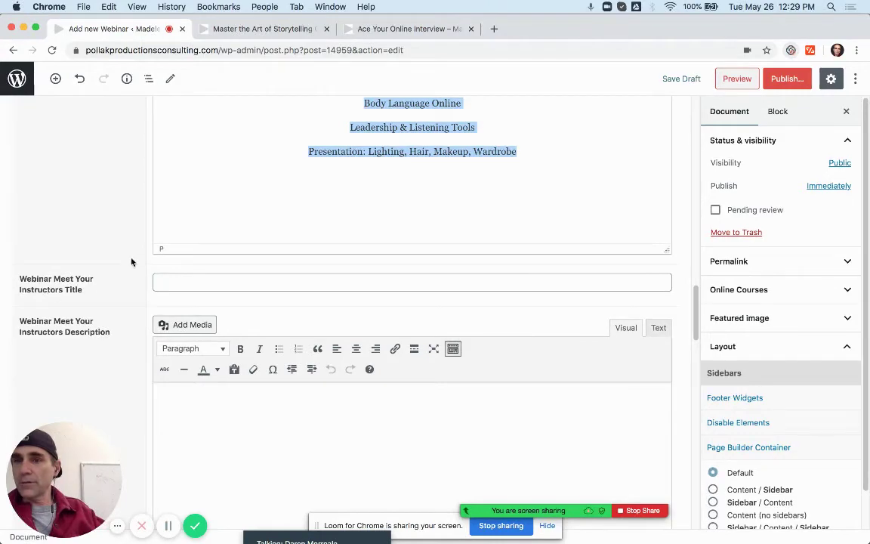
left_click(261, 29)
scroll(515, 278, "down", 5)
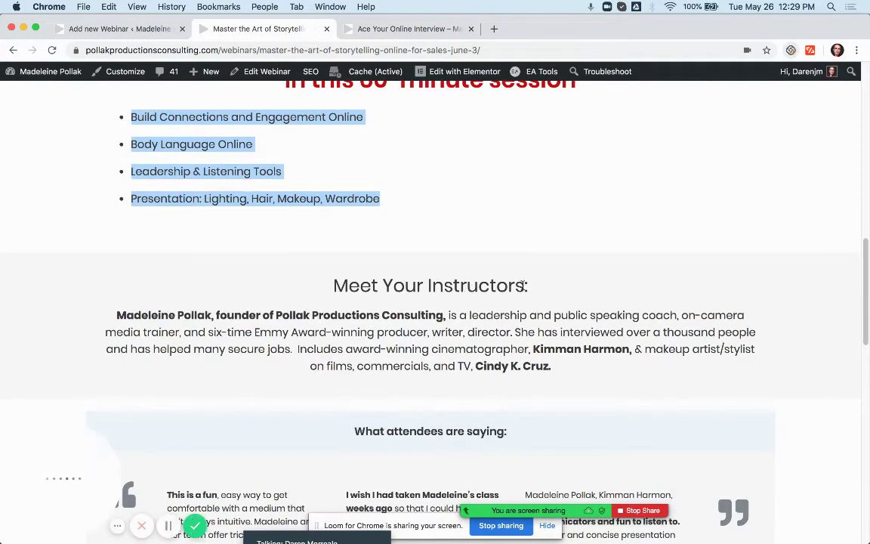
left_click_drag(527, 286, 298, 283)
key("super+c")
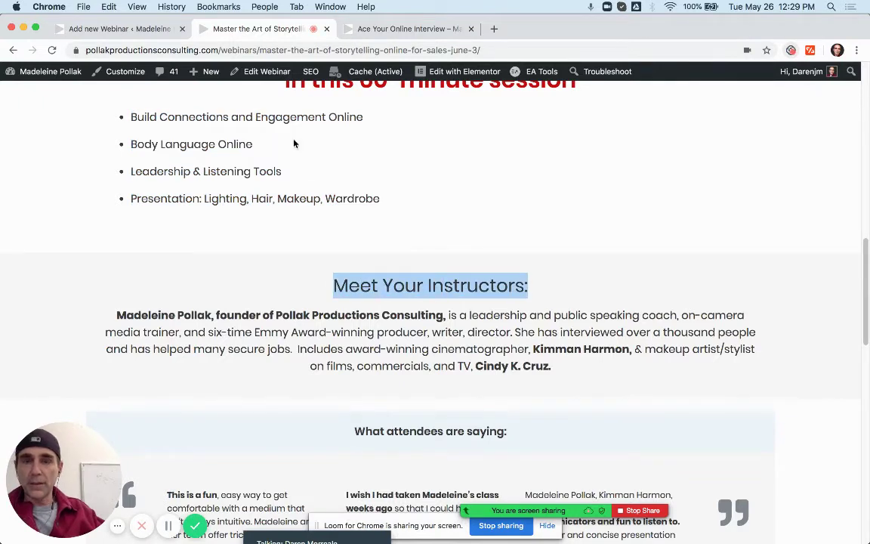
left_click(137, 28)
left_click(272, 282)
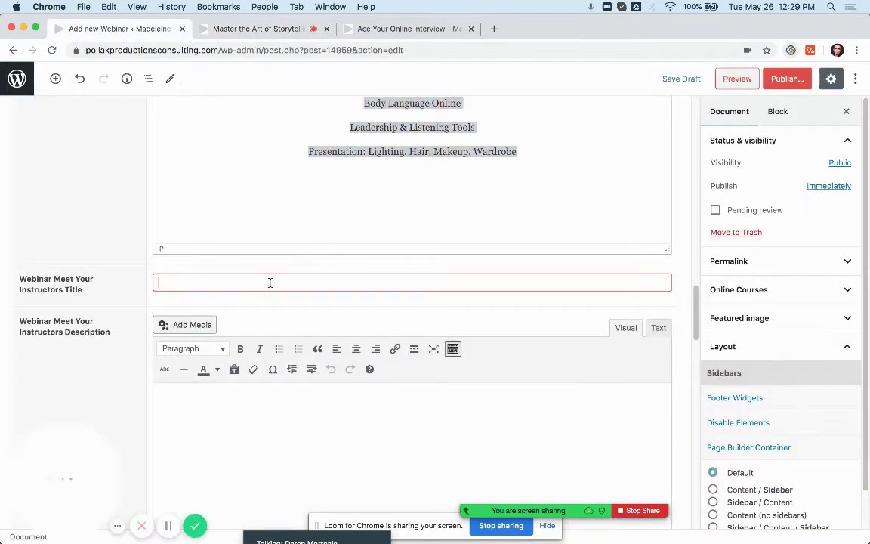
key("super+v")
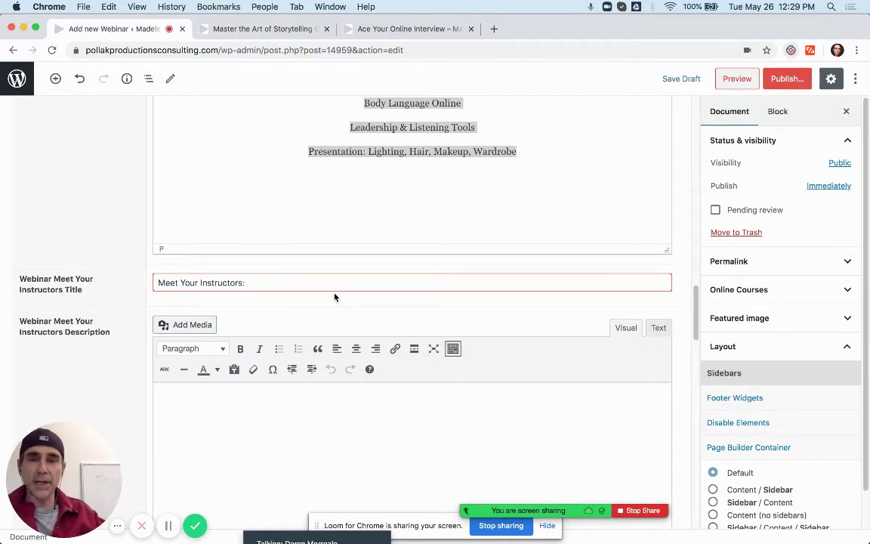
key("BackSpace")
key("BackSpace")
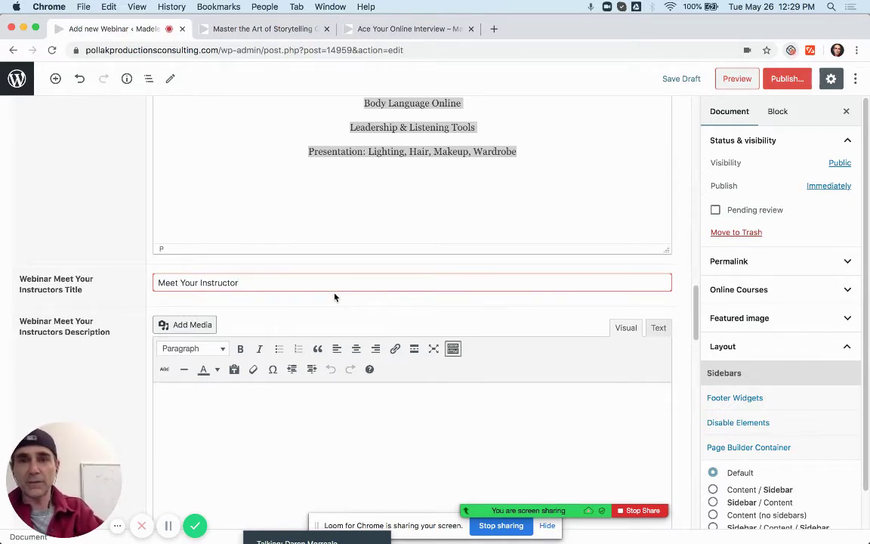
type("s:")
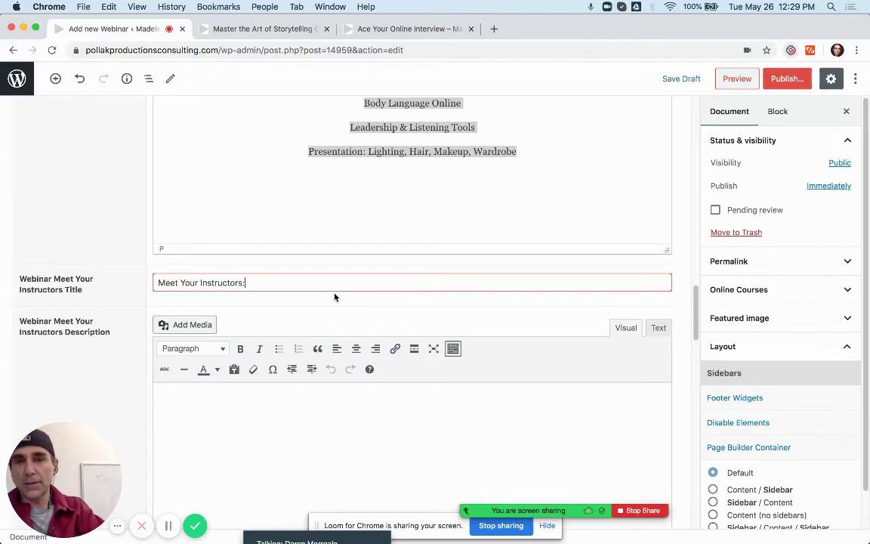
Step: Copy the instructors' biography paragraph from the published storytelling page into the draft's Webinar Meet Your Instructors Description
left_click(280, 36)
scroll(529, 317, "down", 1)
left_click_drag(554, 322, 346, 320)
left_click_drag(153, 287, 108, 270)
key("super+c")
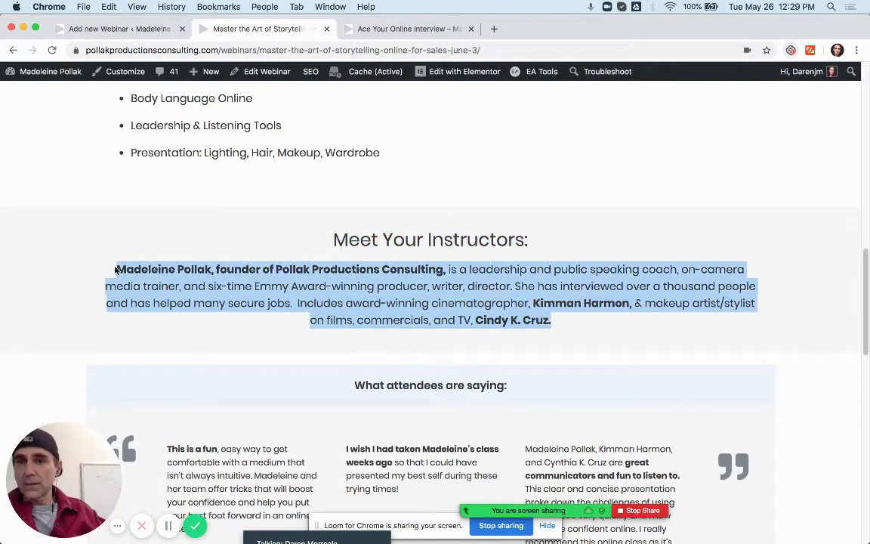
left_click(123, 30)
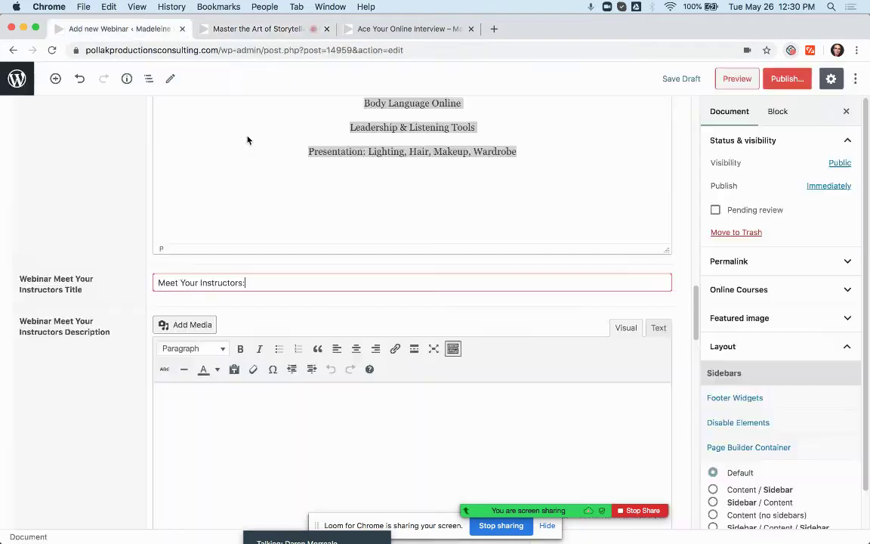
key("super+v")
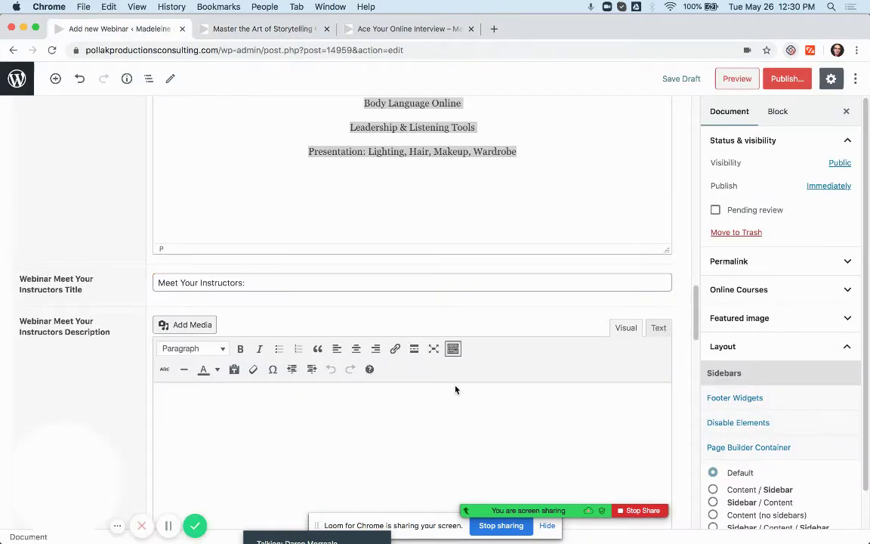
scroll(455, 389, "down", 2)
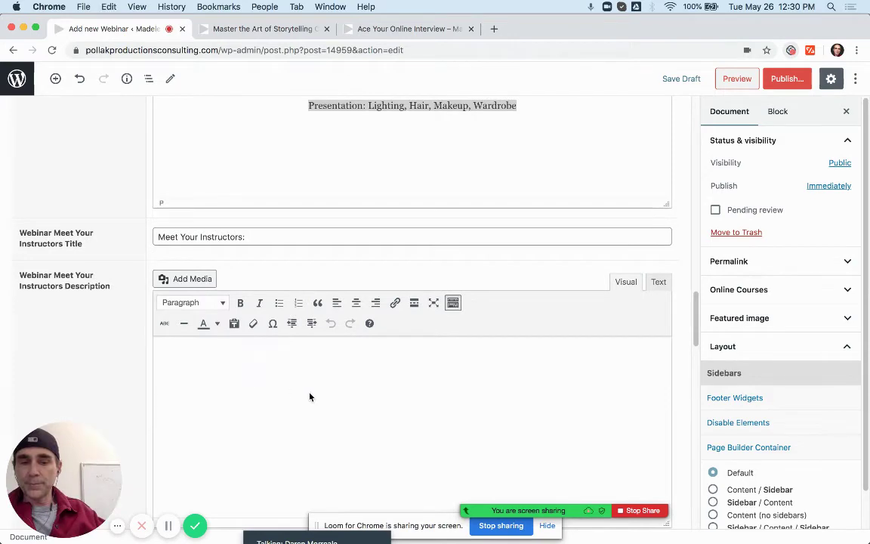
key("super+v")
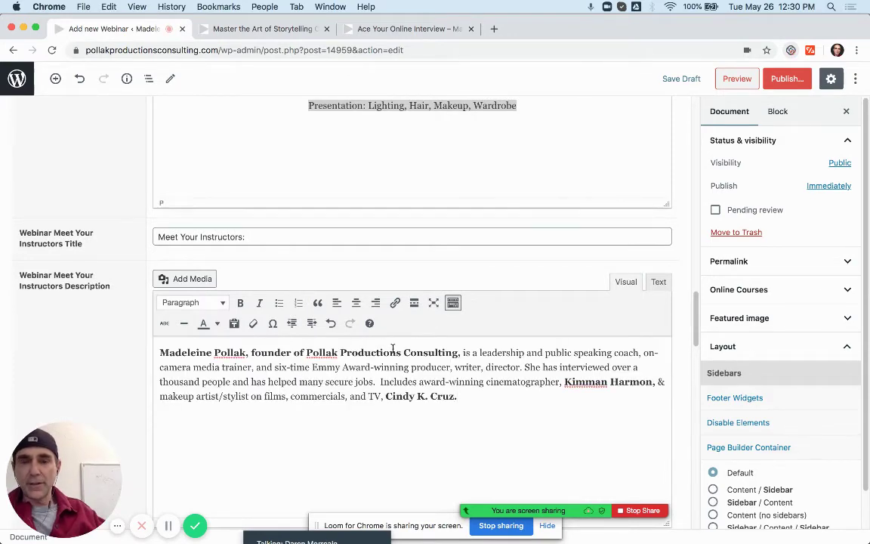
Step: Try centering the instructors' biography paragraph and return it to left alignment
left_click(356, 302)
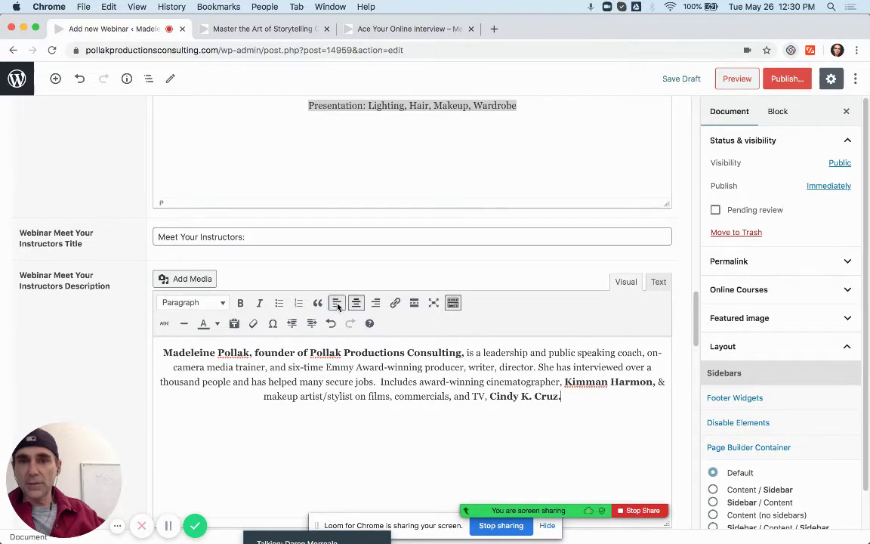
left_click(337, 303)
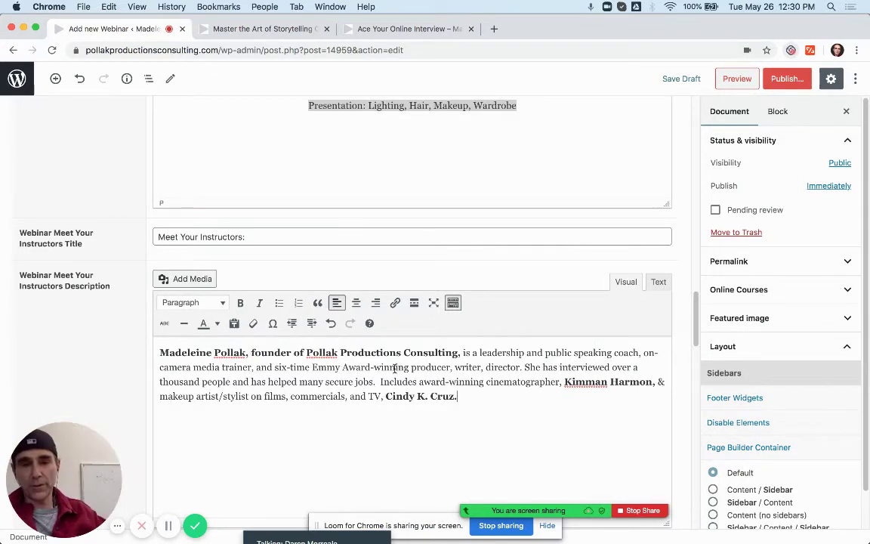
scroll(403, 362, "down", 2)
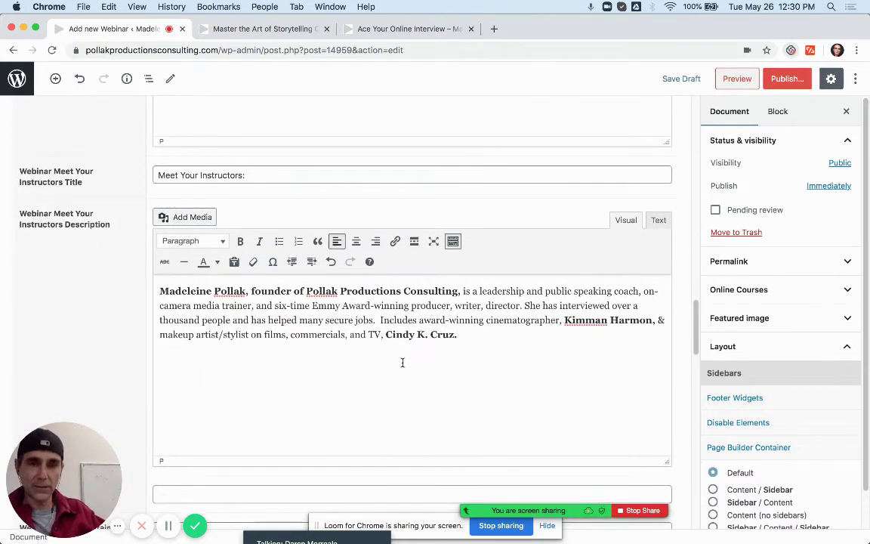
Step: Try bolding the word "producer" in the instructors' biography and undo the formatting
double_click(412, 307)
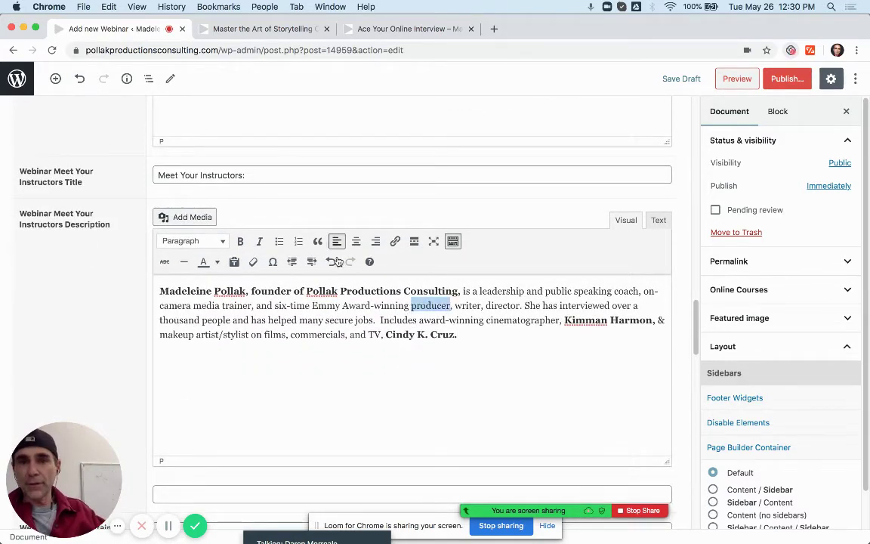
left_click(240, 241)
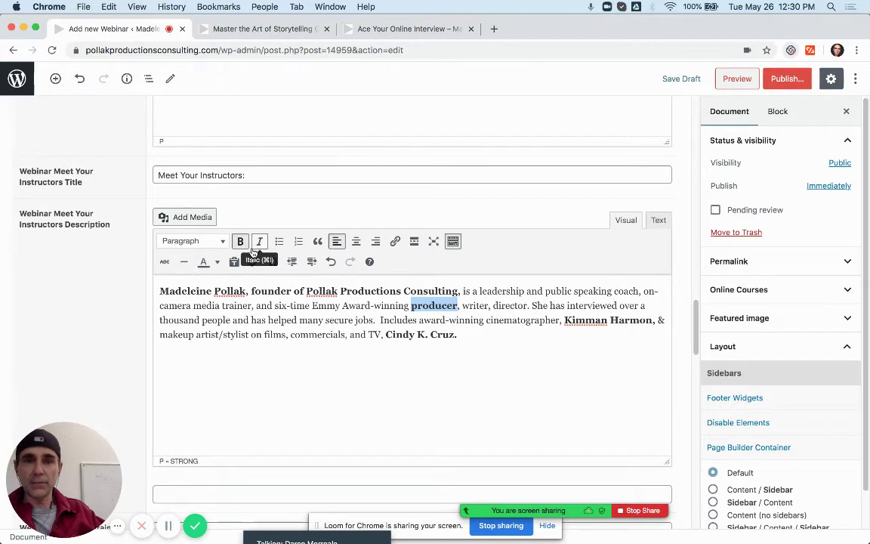
key("super+z")
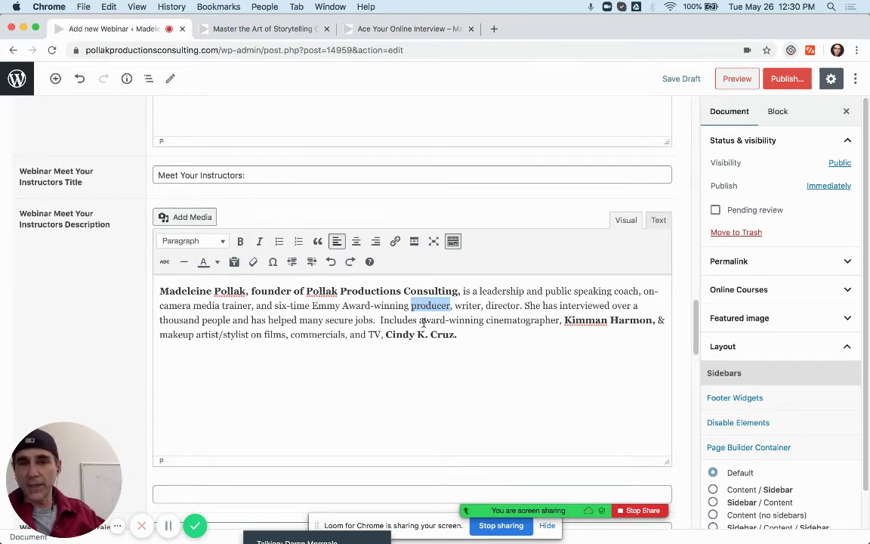
Step: Try adding a hyperlink to the cinematographer's first name in the biography and dismiss it without entering a URL
left_click_drag(563, 320, 609, 323)
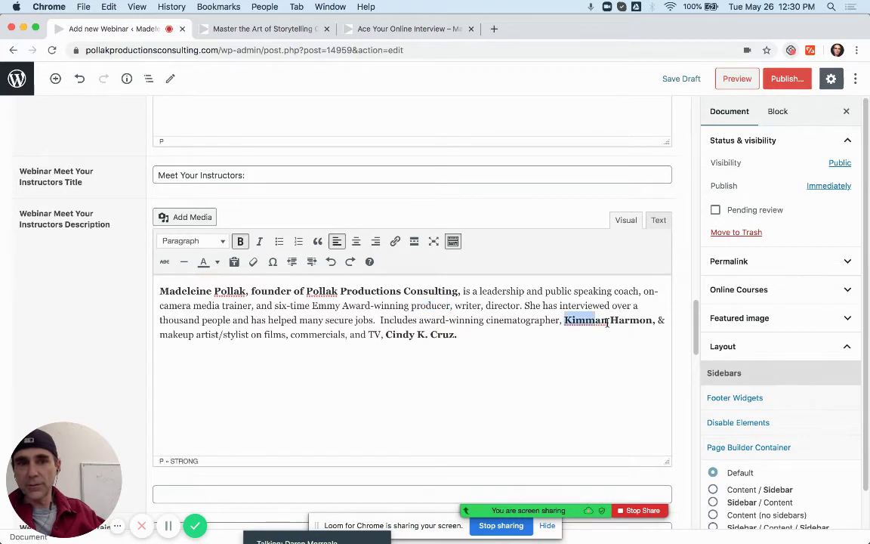
left_click(394, 242)
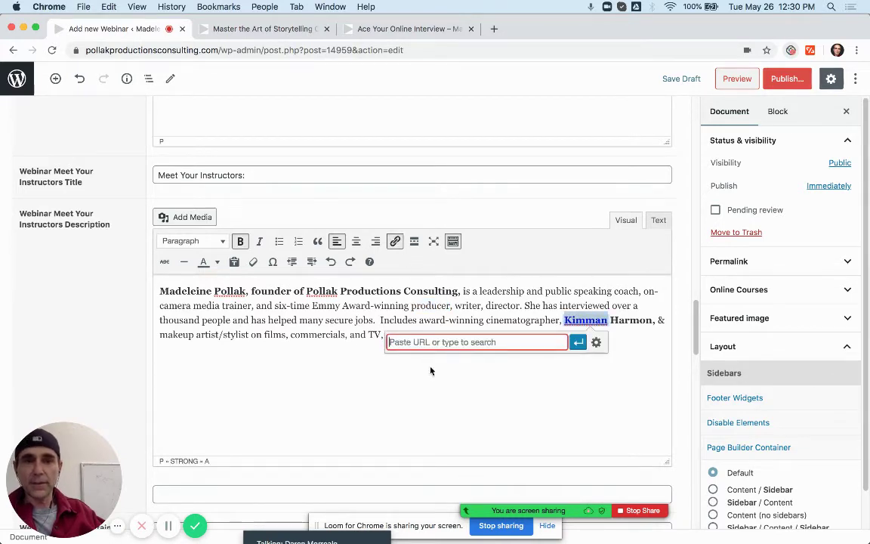
left_click(457, 337)
Step: Set the Webinar Time Pacific to 10:00 am
scroll(432, 346, "down", 5)
scroll(387, 331, "down", 2)
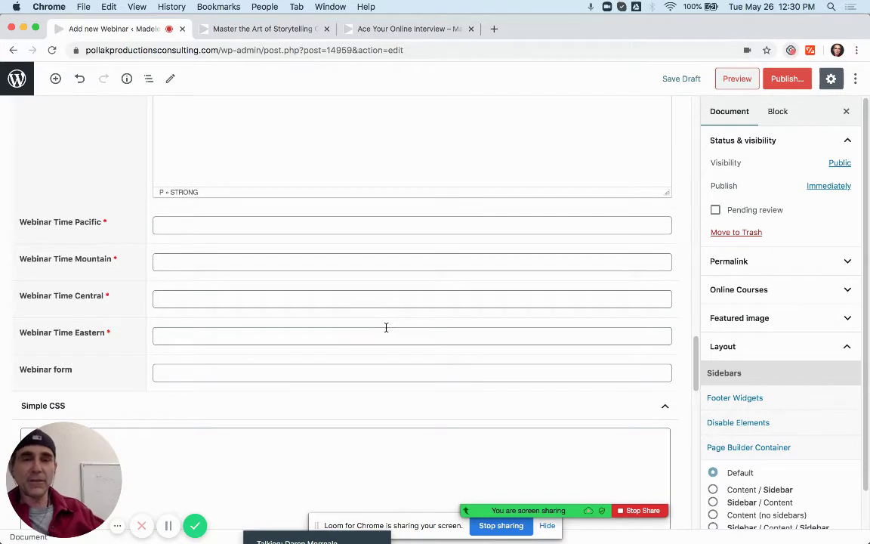
left_click(230, 225)
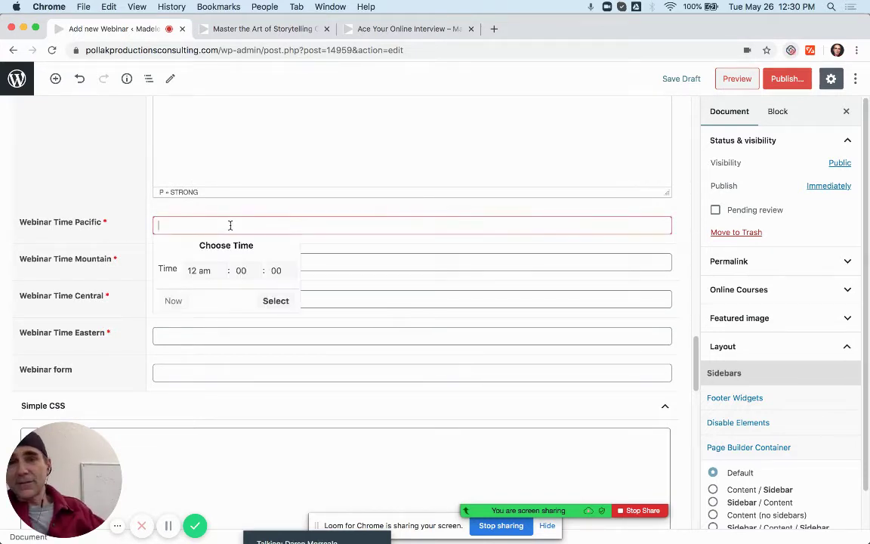
left_click(209, 273)
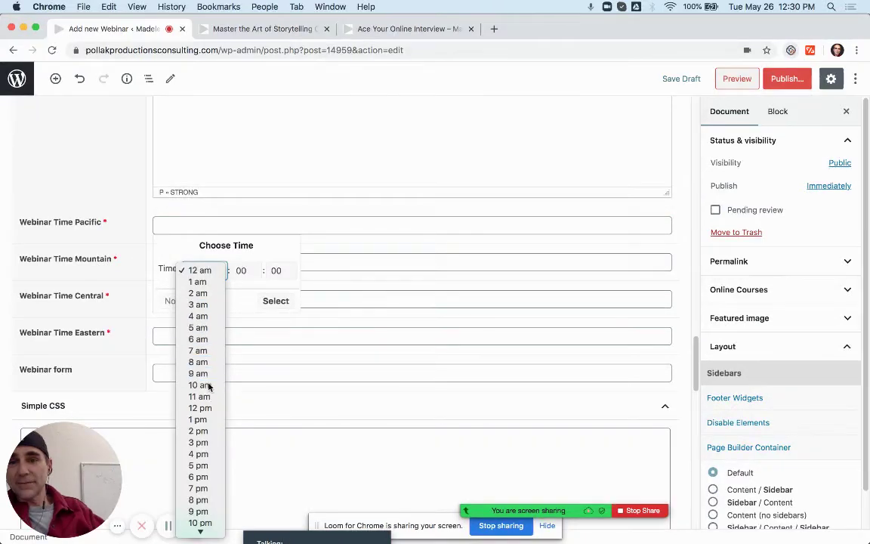
left_click(199, 384)
left_click(271, 305)
Step: Set the Webinar Time Mountain to 11:00 am
left_click(211, 262)
left_click(208, 306)
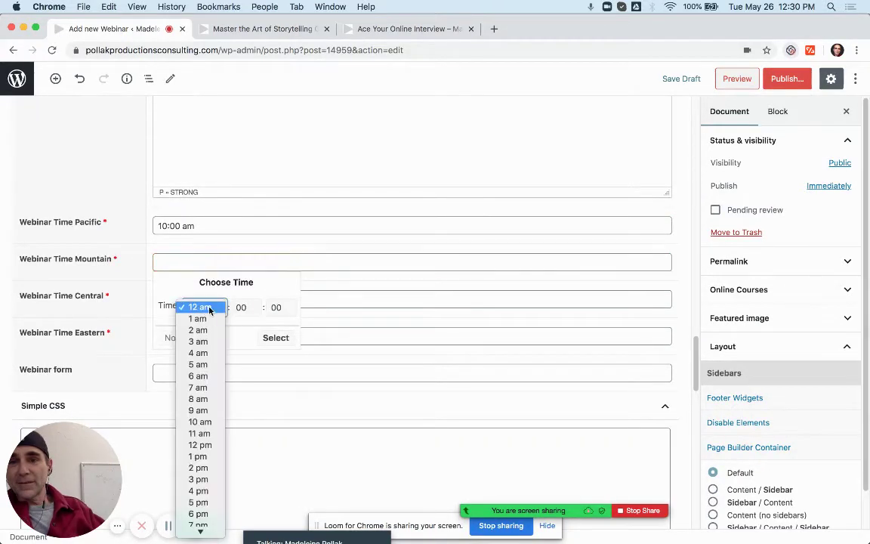
left_click(249, 319)
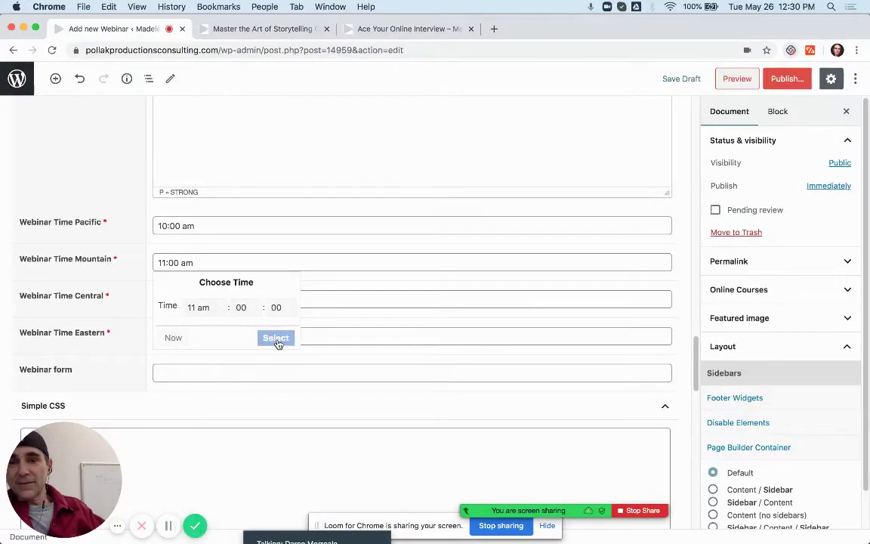
left_click(276, 338)
Step: Set the Webinar Time Central to 12:00 pm
left_click(223, 301)
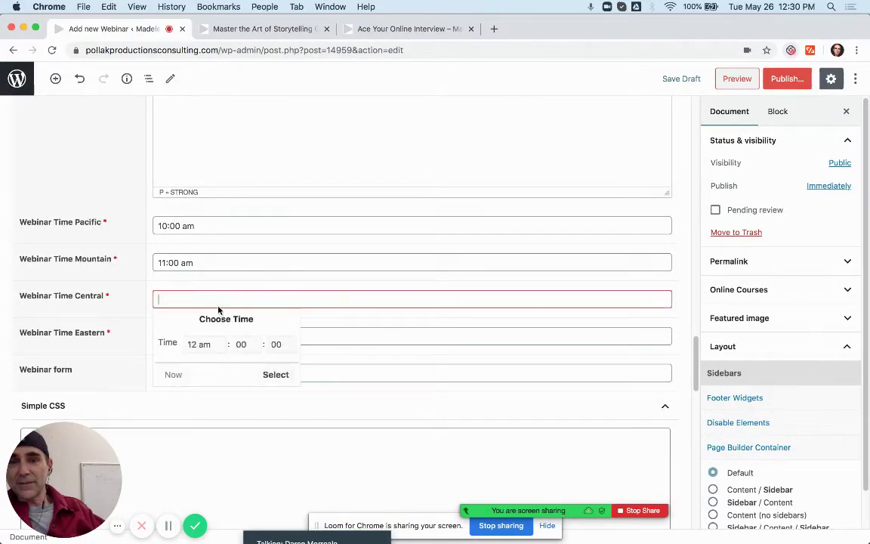
left_click(204, 345)
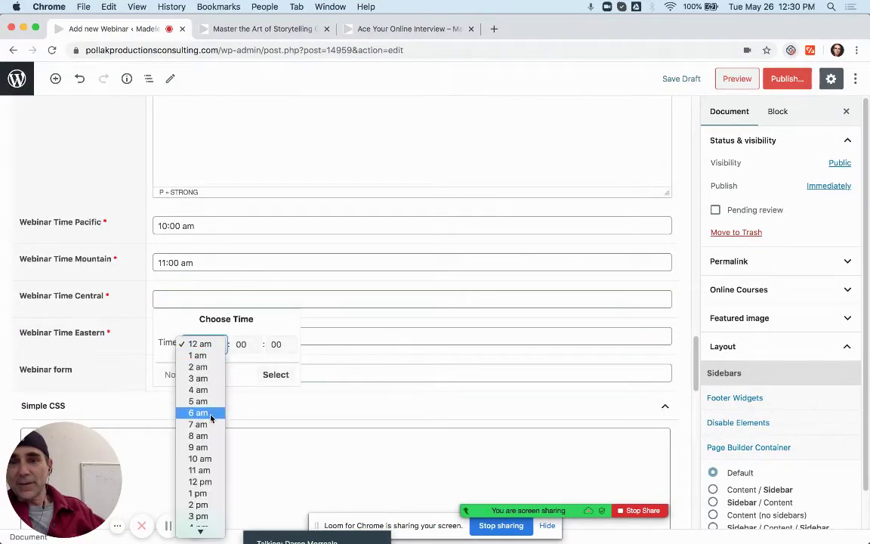
left_click(200, 481)
left_click(276, 375)
Step: Set the Webinar Time Eastern to 1:00 pm
left_click(206, 339)
left_click(199, 382)
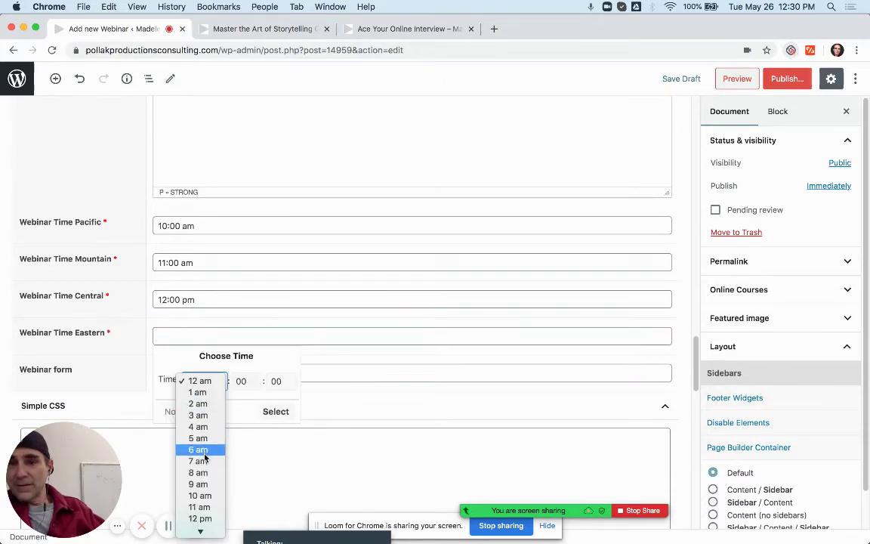
scroll(208, 470, "down", 2)
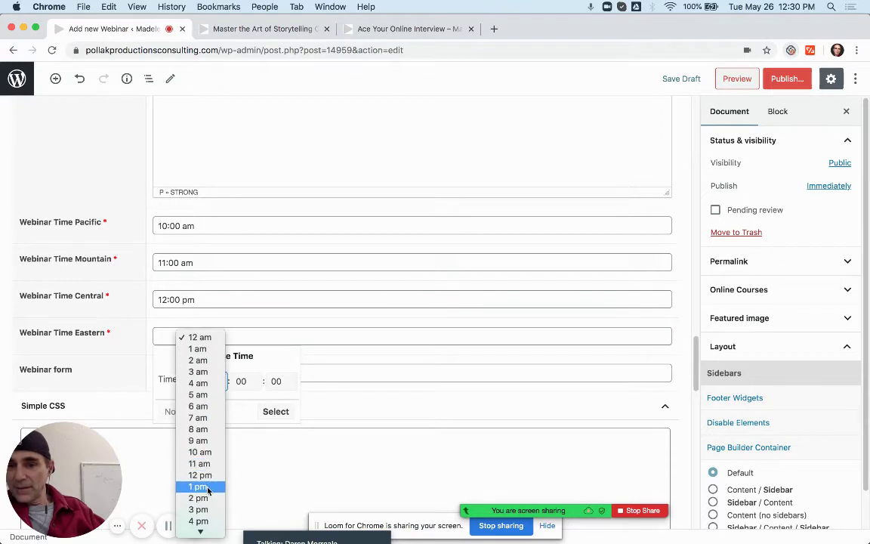
left_click(200, 486)
left_click(276, 417)
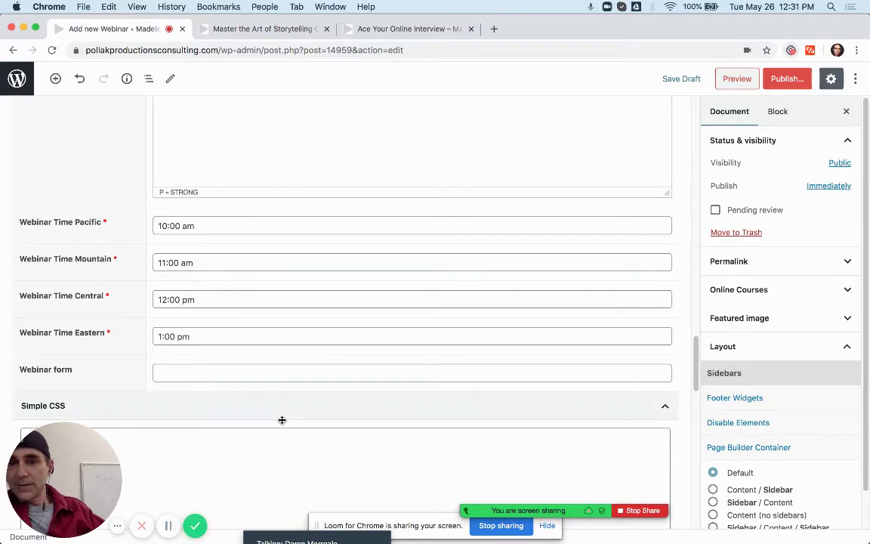
Step: Review the draft's title, permalink, and SEO and content analysis sections
scroll(282, 419, "down", 1)
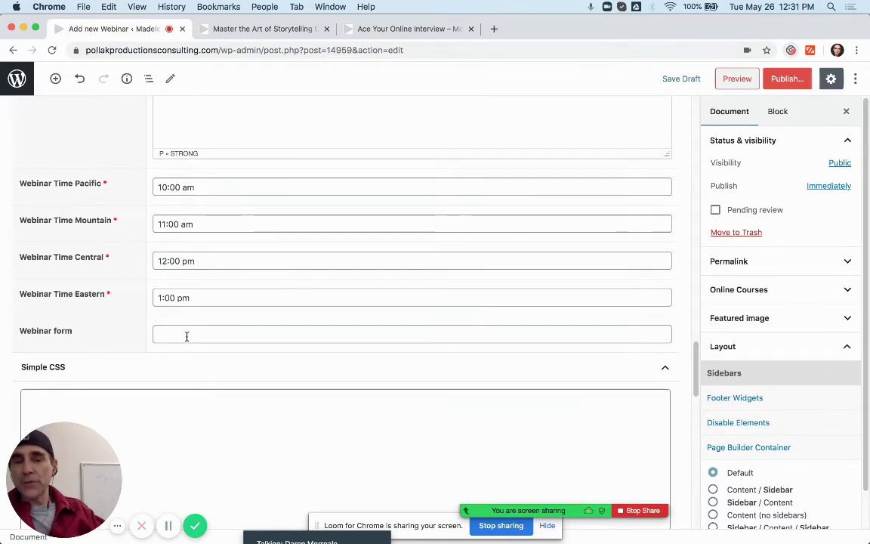
scroll(310, 242, "up", 10)
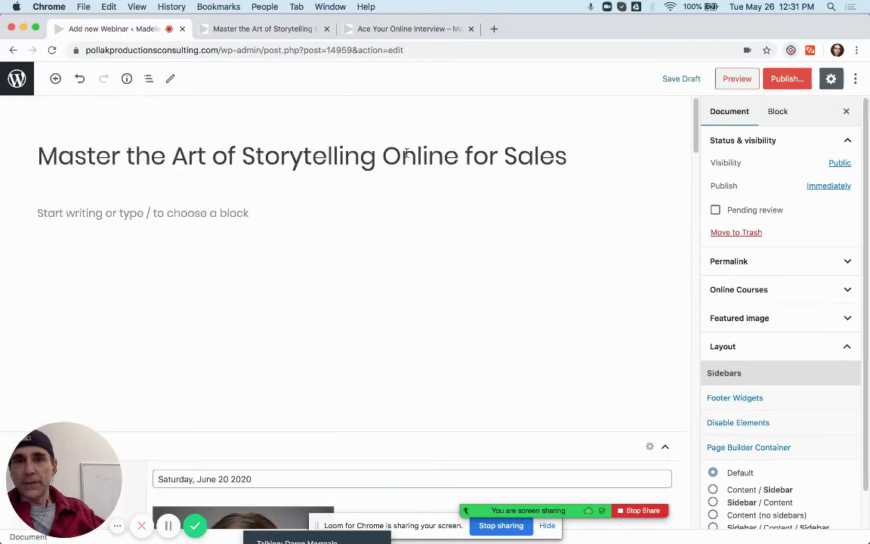
left_click(423, 156)
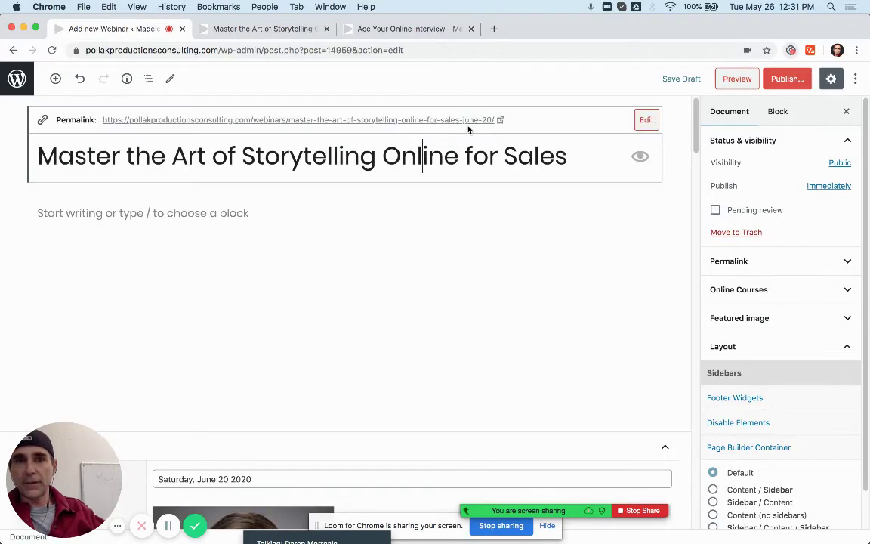
scroll(295, 327, "down", 20)
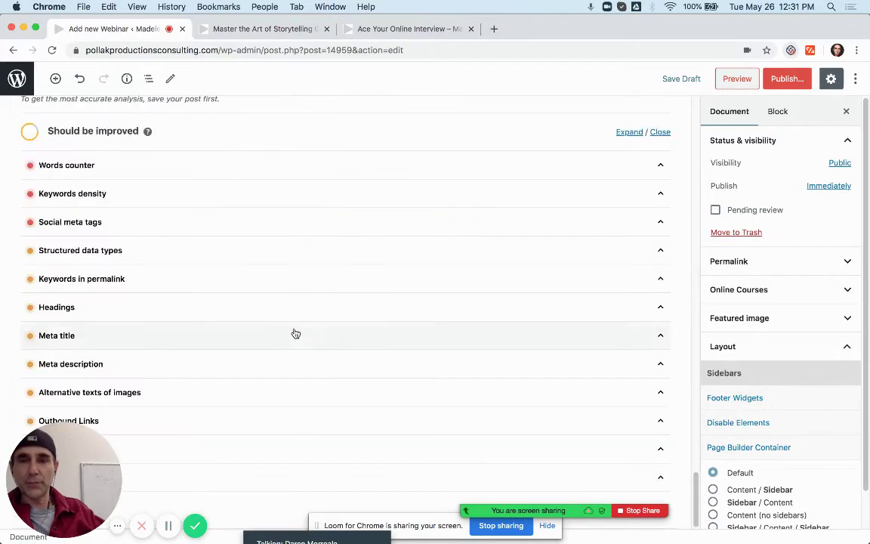
scroll(317, 288, "up", 10)
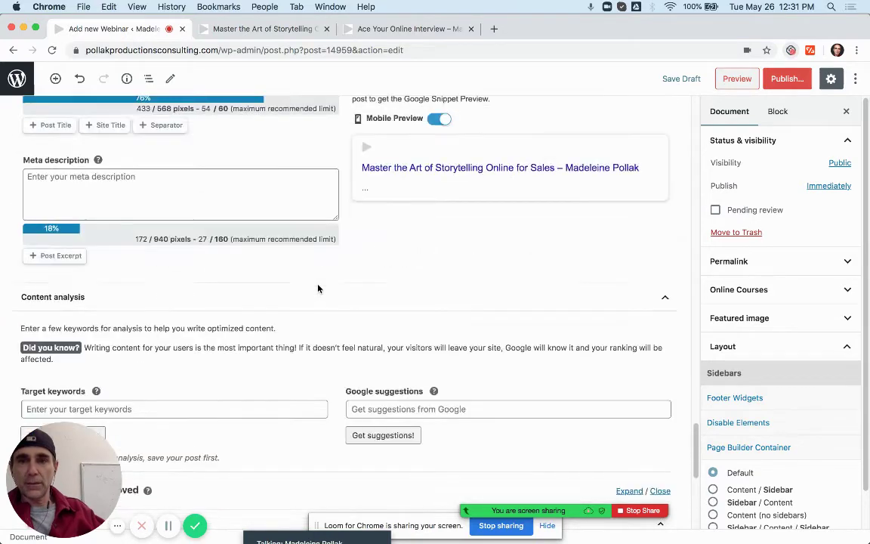
scroll(318, 288, "up", 10)
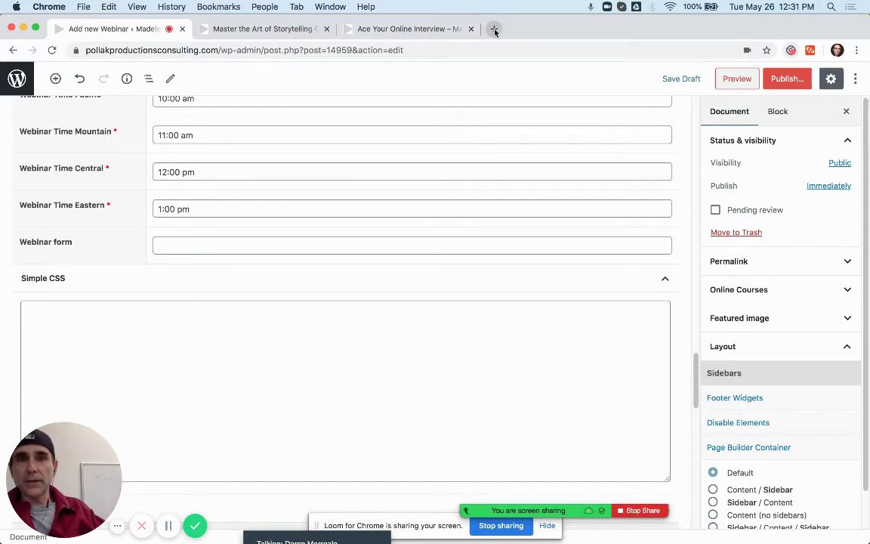
Step: Open pollakproductionsconsulting.com in a new browser tab and go through its dashboard to the list of all Fluent Forms Pro forms
key("super+t")
type("pollakproductionsconsulting.com")
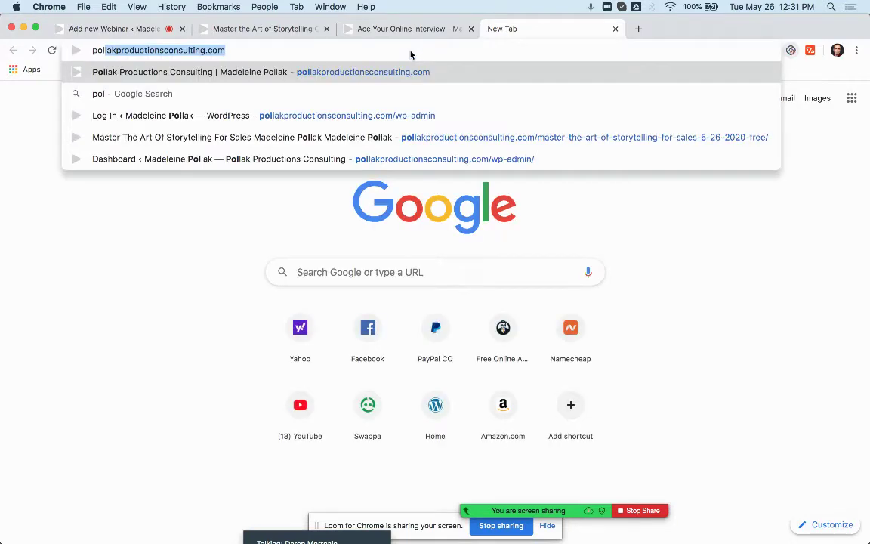
key("Return")
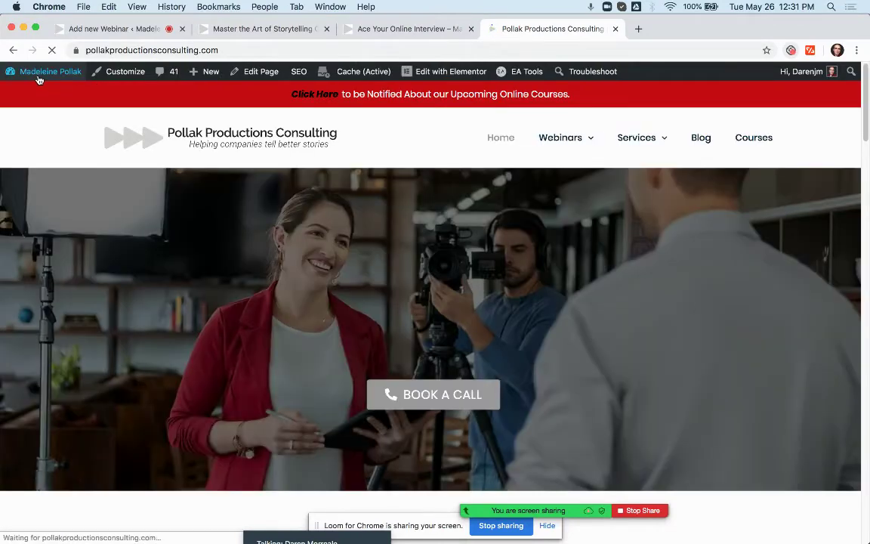
left_click(38, 76)
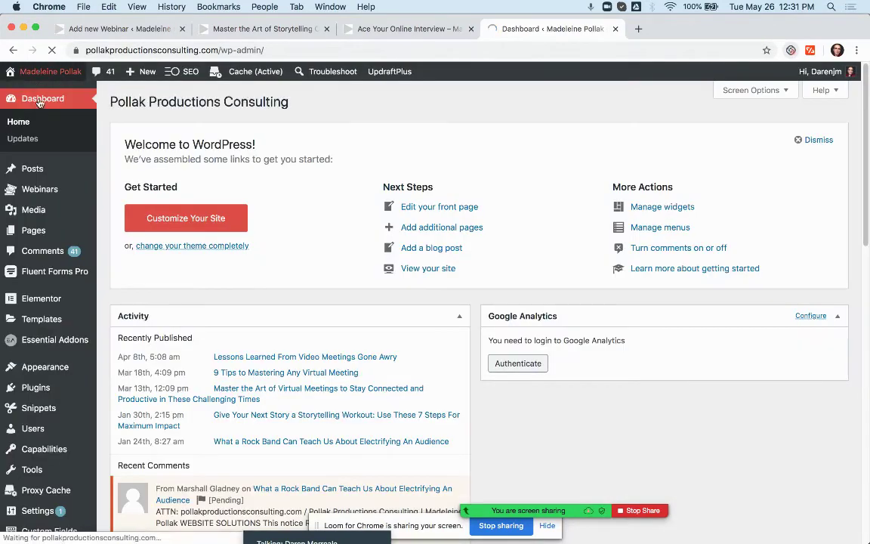
left_click(35, 94)
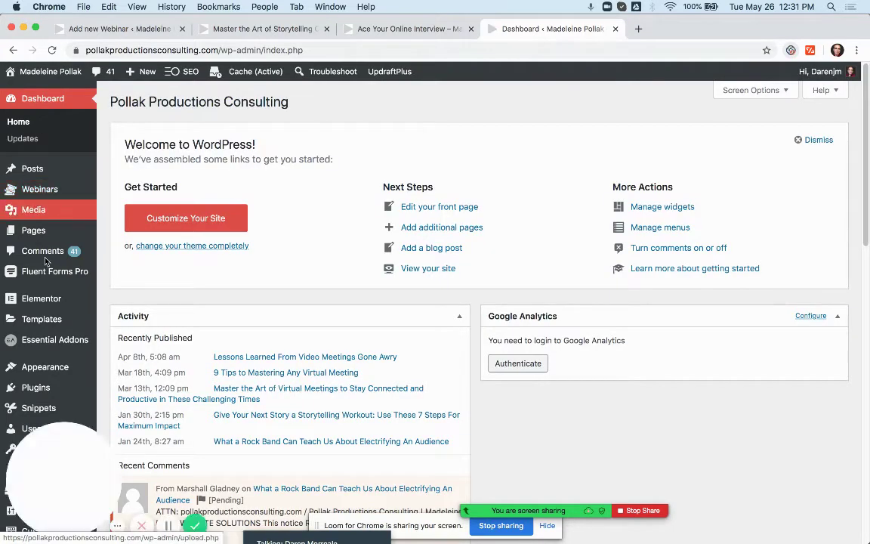
mouse_move(44, 276)
left_click(113, 275)
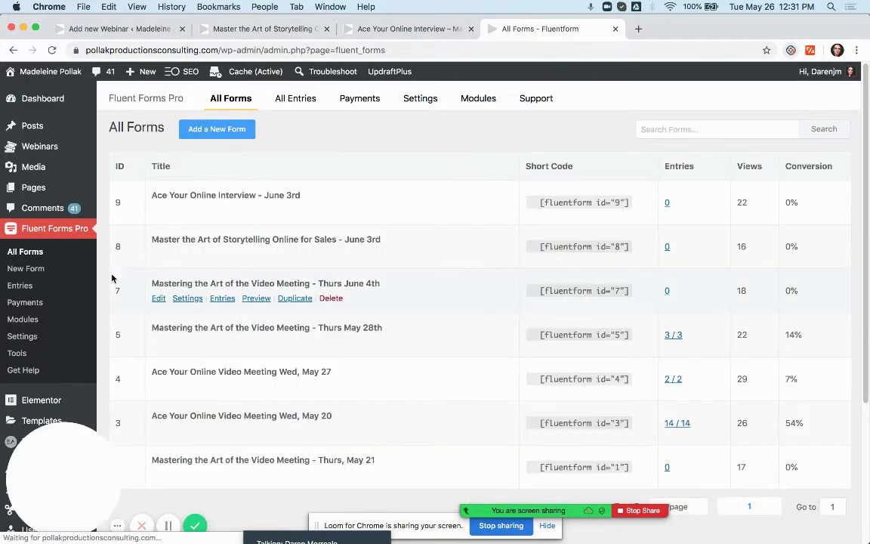
Step: Copy the shortcode of the form "Mastering the Art of the Video Meeting - Thurs, May 21" into the draft's Webinar form field
scroll(111, 279, "down", 2)
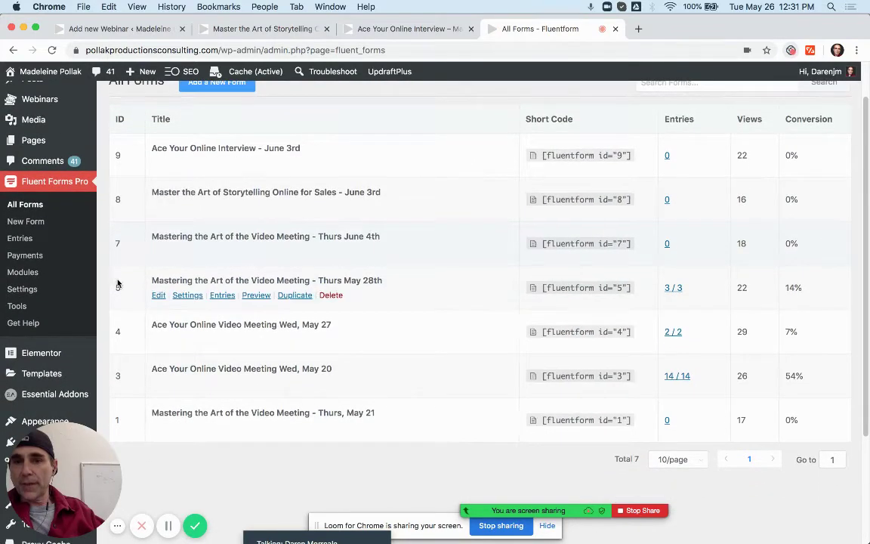
scroll(166, 307, "down", 2)
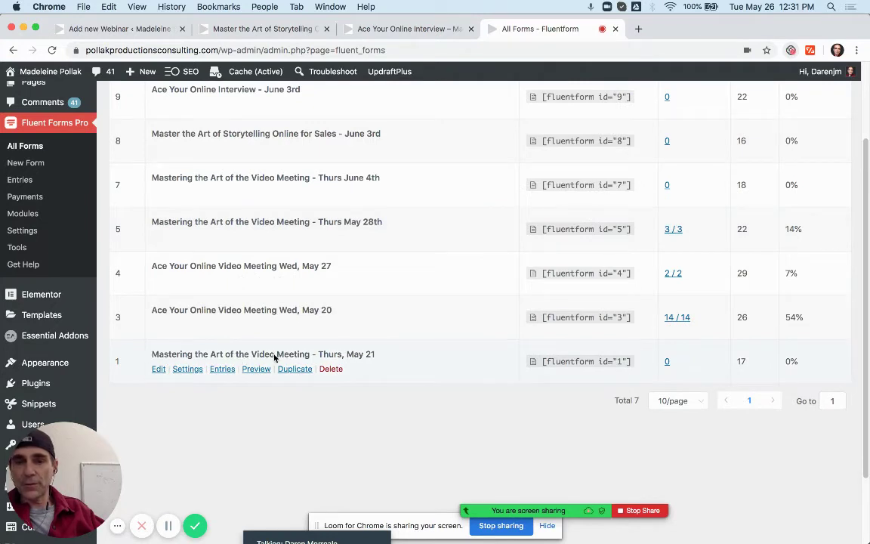
left_click(574, 363)
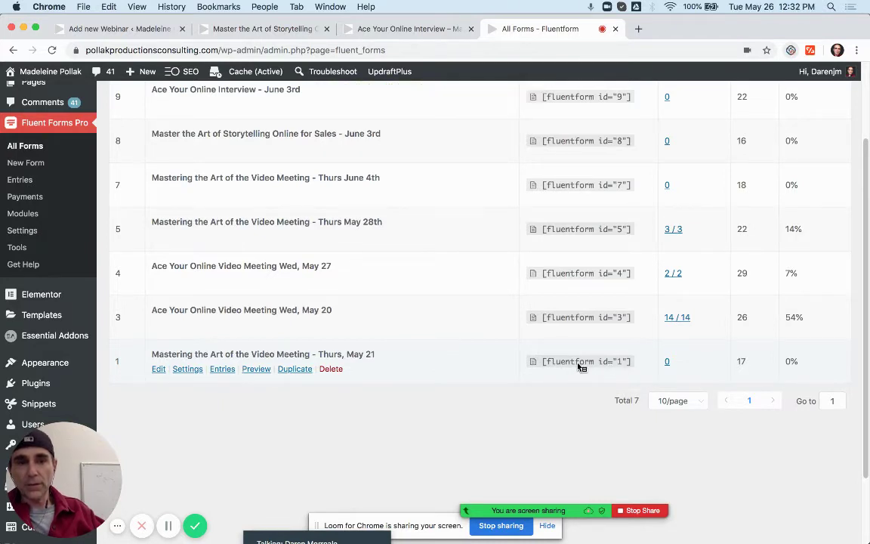
left_click(578, 367)
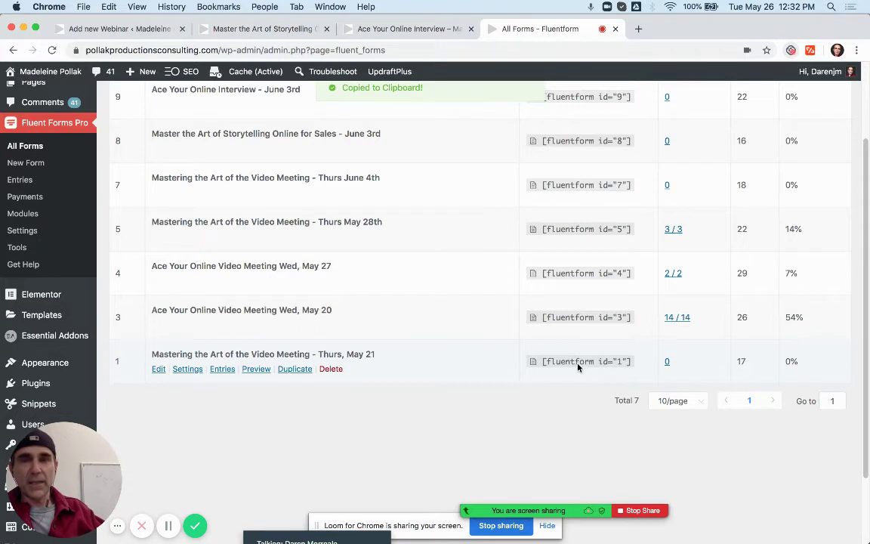
left_click(115, 29)
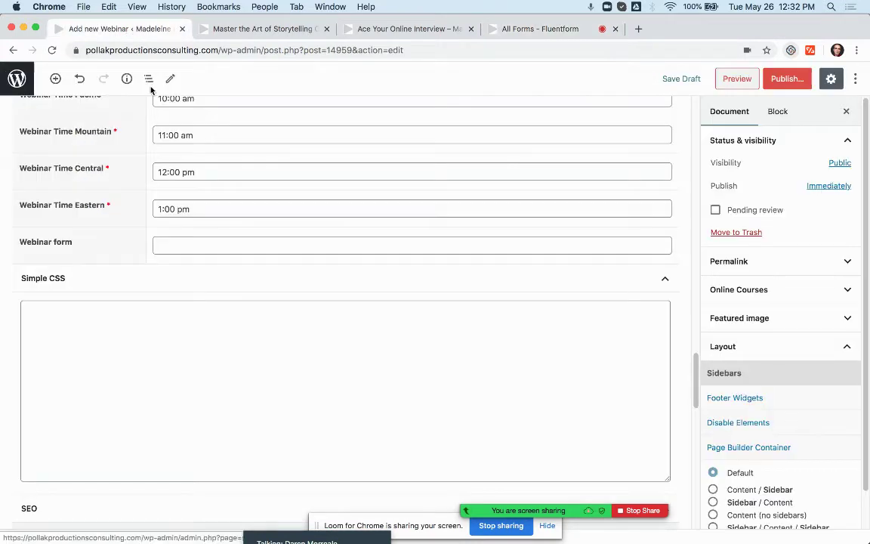
left_click(198, 246)
key("cmd+v")
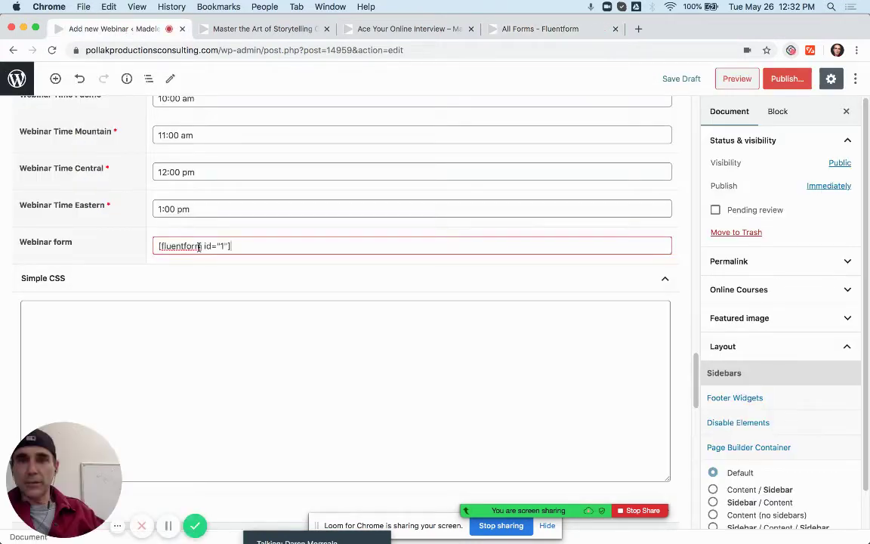
Step: Save the webinar draft and reload its preview page
left_click(685, 79)
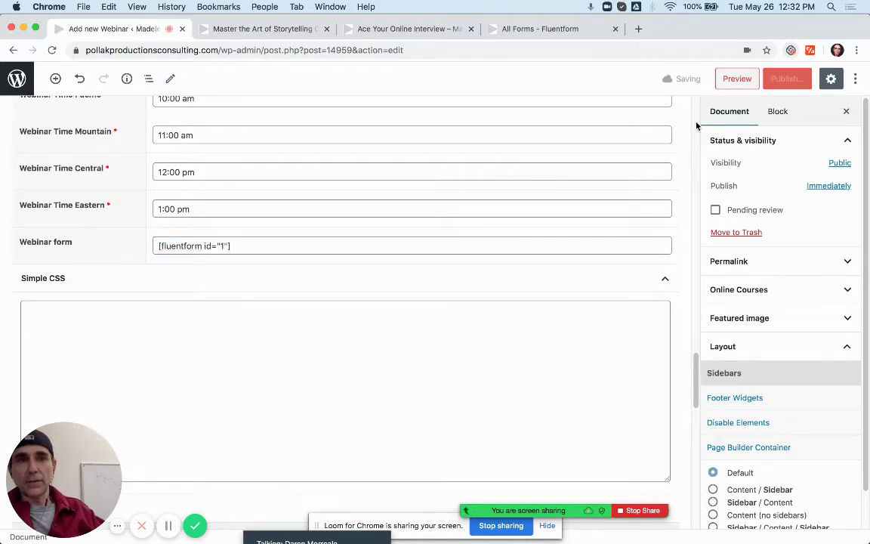
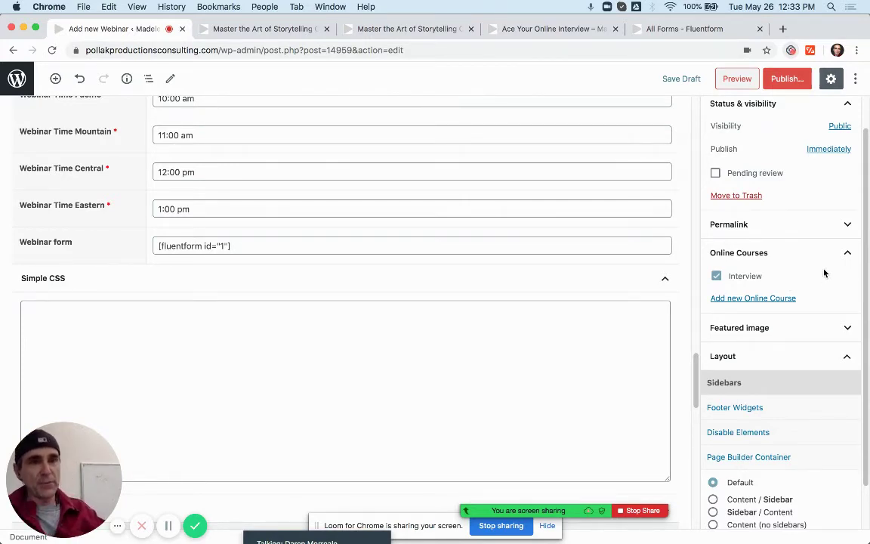
left_click(677, 81)
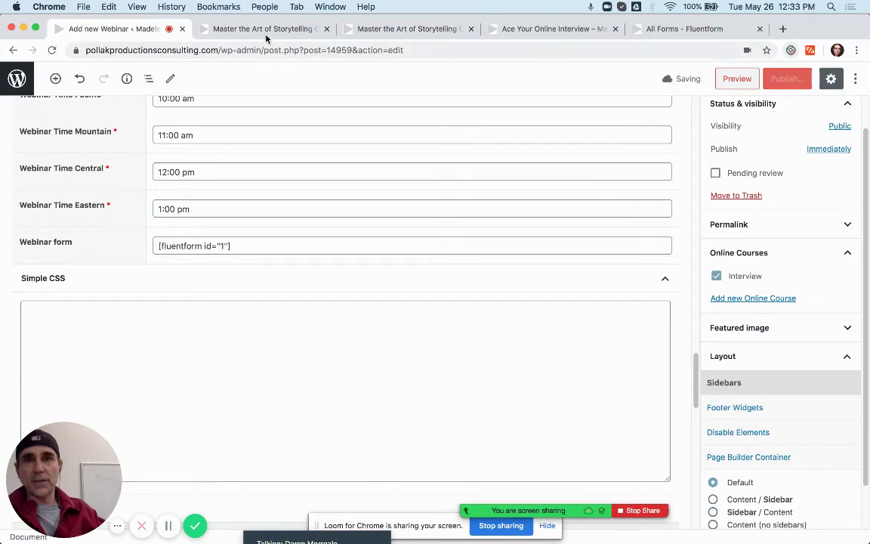
left_click(239, 30)
key("super+r")
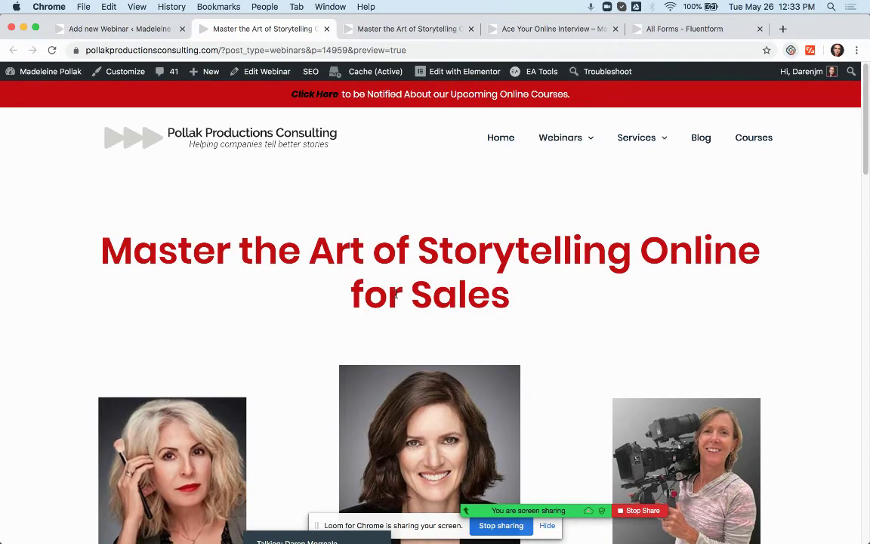
Step: Review the draft's preview from the date and start times down through the testimonials to the registration form
scroll(395, 295, "down", 8)
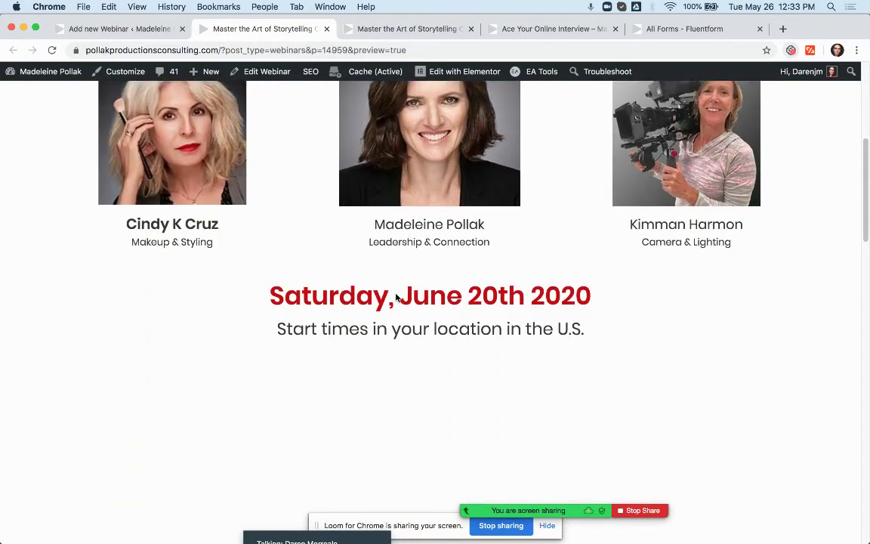
scroll(398, 291, "down", 2)
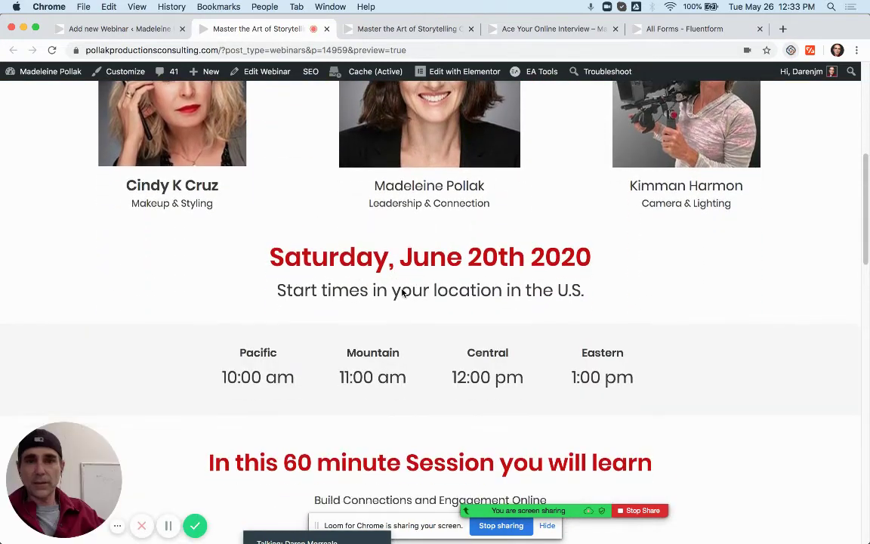
scroll(397, 301, "down", 5)
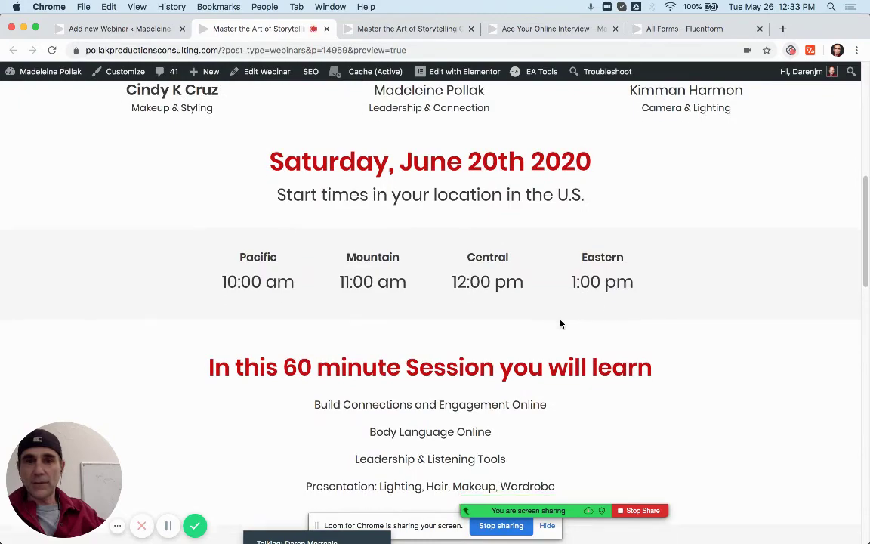
scroll(571, 304, "down", 10)
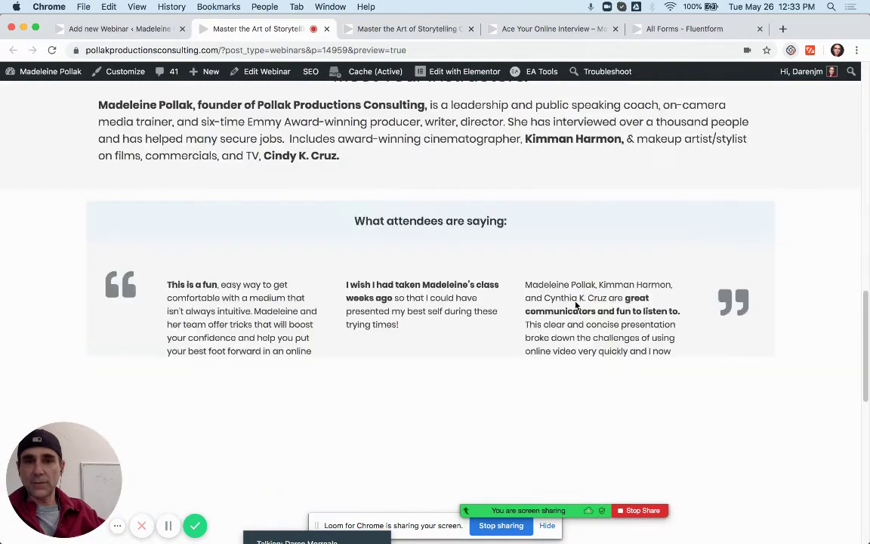
scroll(452, 242, "up", 3)
scroll(469, 296, "down", 15)
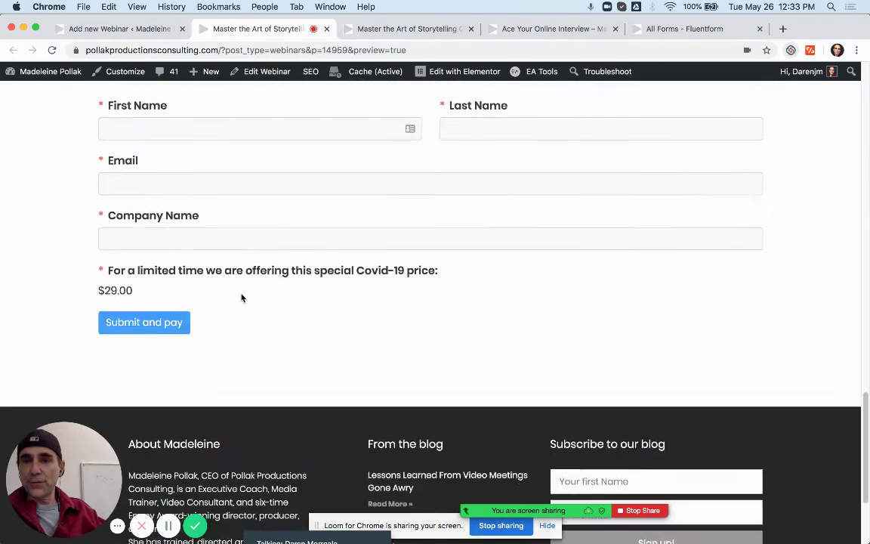
scroll(241, 295, "down", 1)
scroll(323, 224, "up", 3)
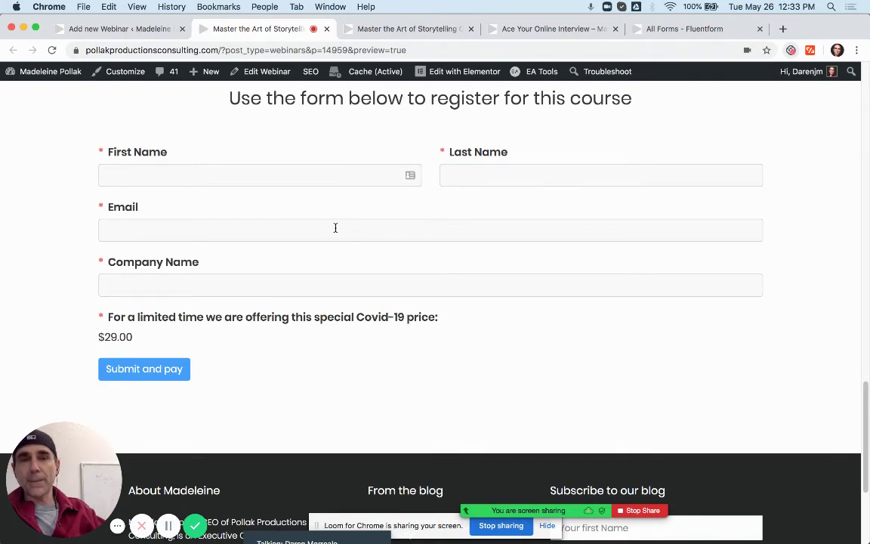
scroll(336, 228, "up", 2)
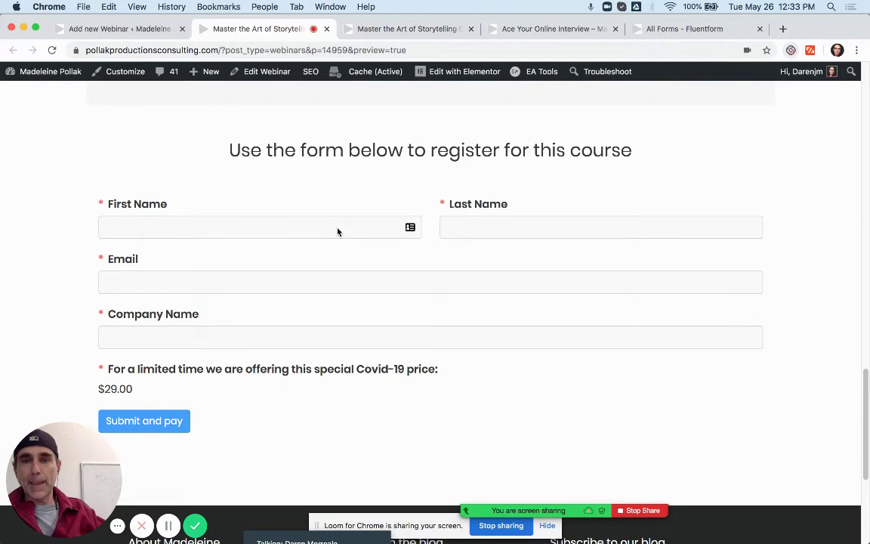
scroll(156, 414, "down", 2)
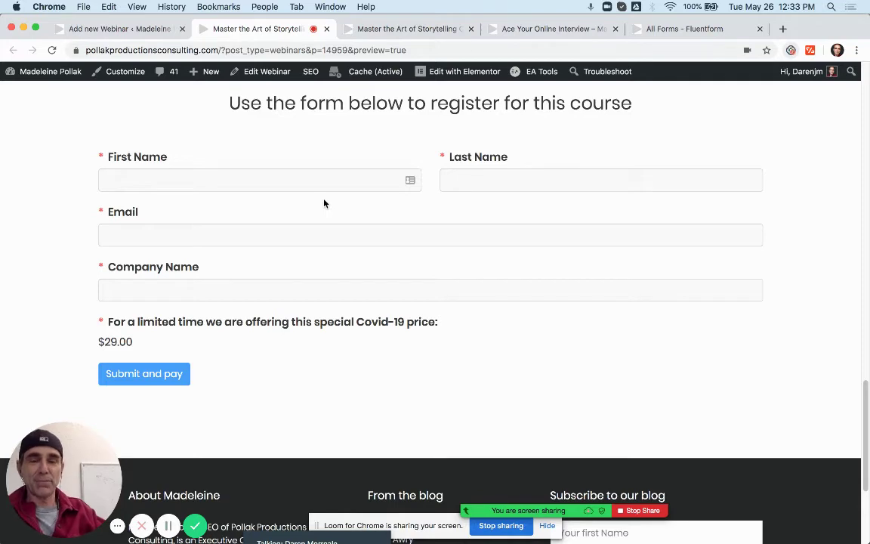
Step: Compare the registration form on the published June 3 storytelling webinar page with the one in the draft's preview
left_click(399, 28)
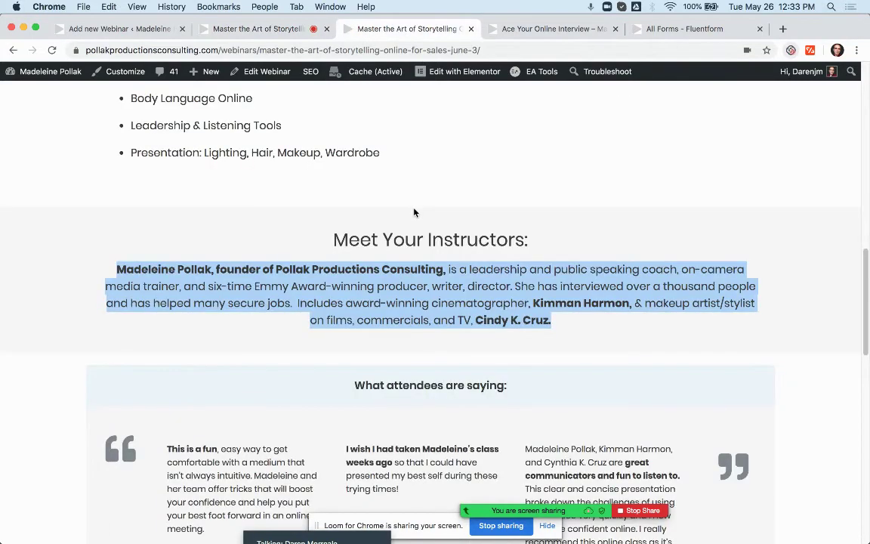
scroll(414, 213, "down", 6)
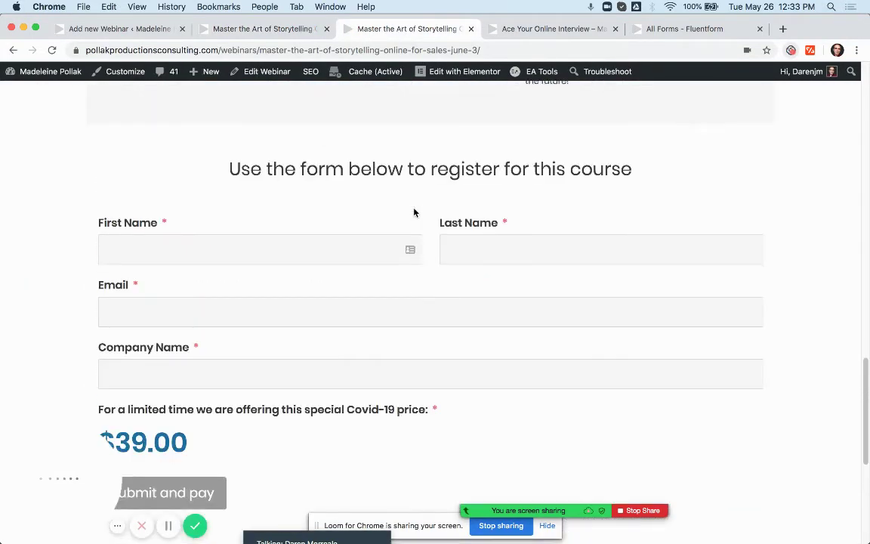
scroll(414, 212, "down", 3)
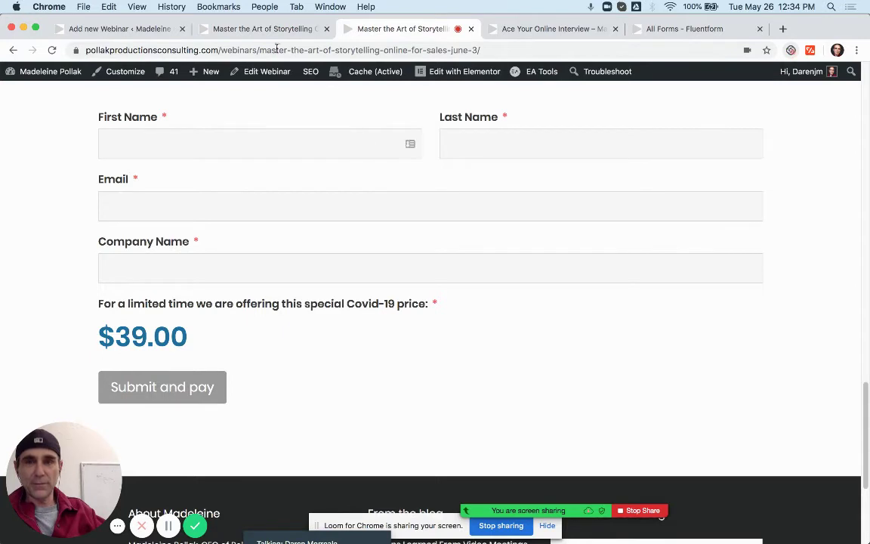
left_click(261, 29)
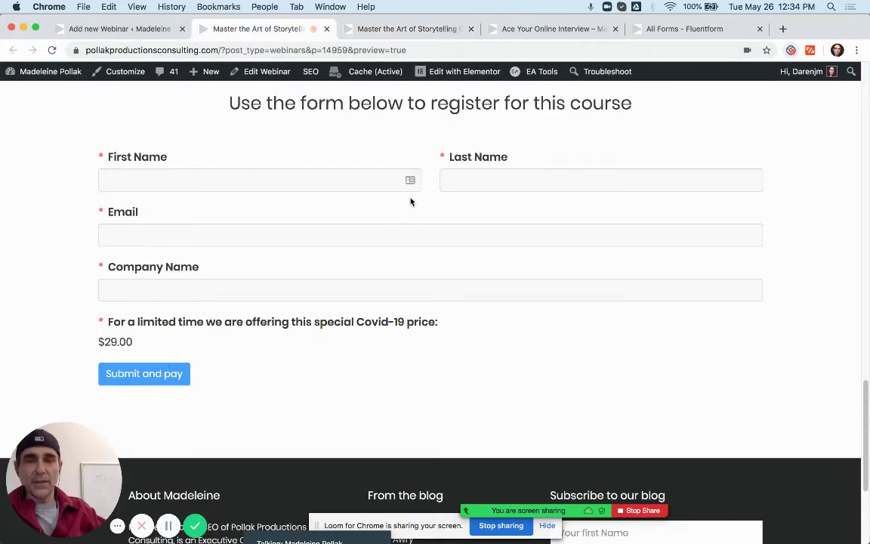
Step: Check the shortcode in the draft's Webinar form field against the list of all Fluent Forms
left_click(556, 33)
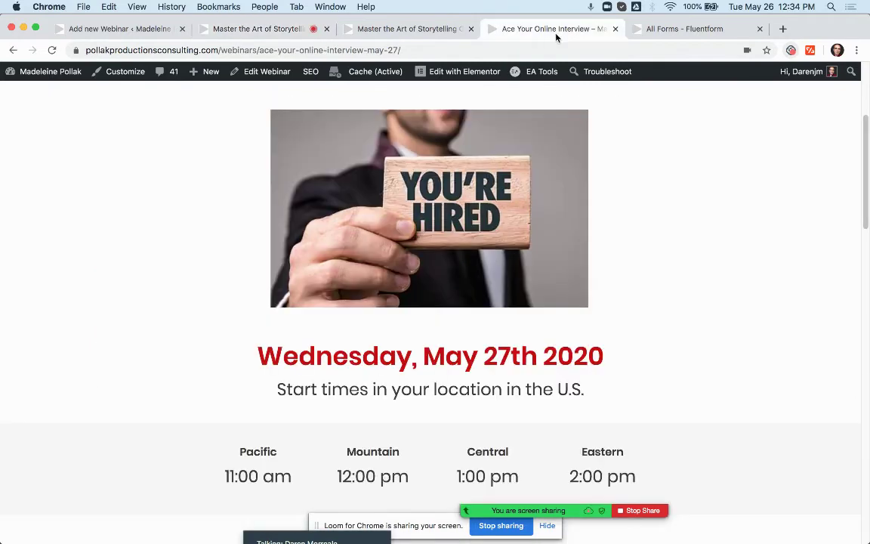
left_click(676, 30)
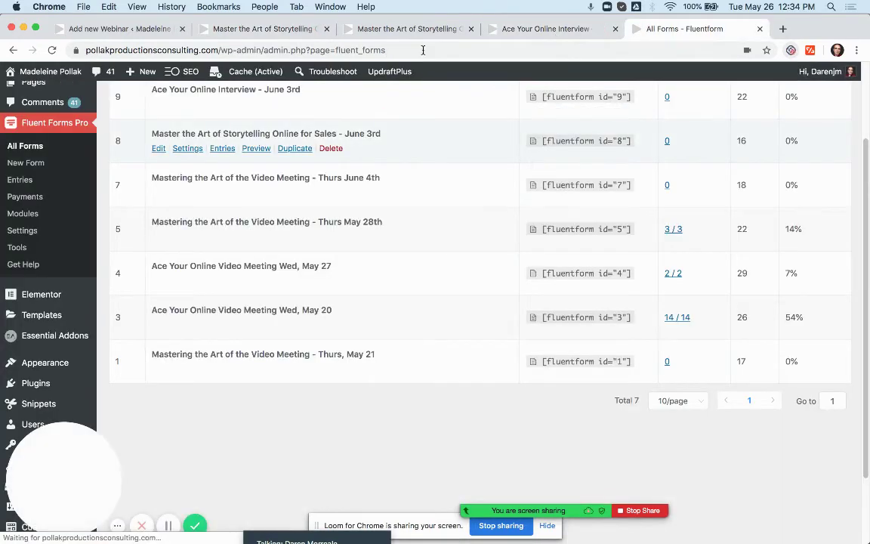
left_click(121, 28)
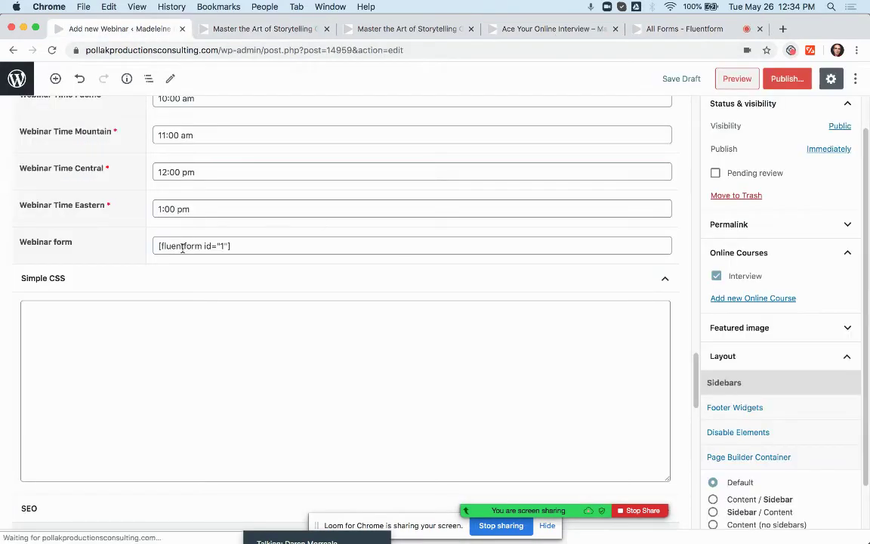
left_click(658, 28)
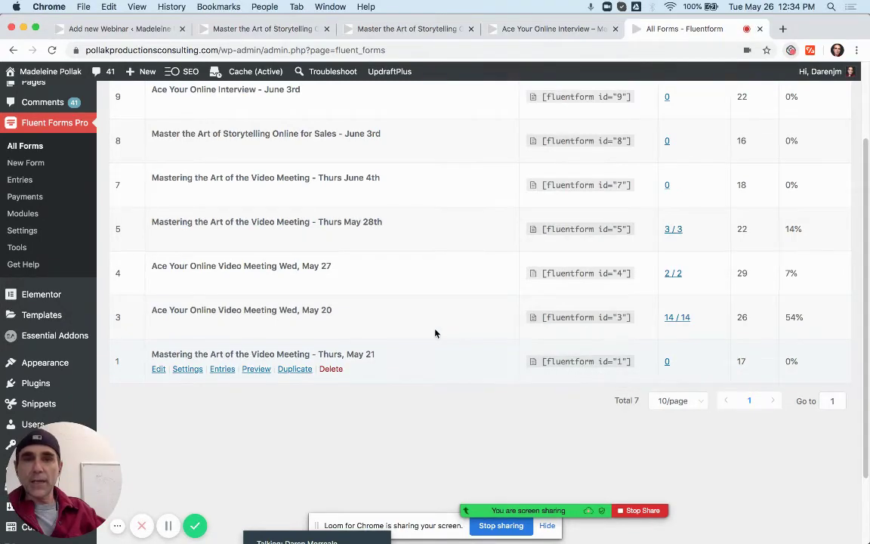
Step: Copy all the custom CSS from the settings of the form "Ace Your Online Interview - June 3rd"
scroll(435, 333, "up", 3)
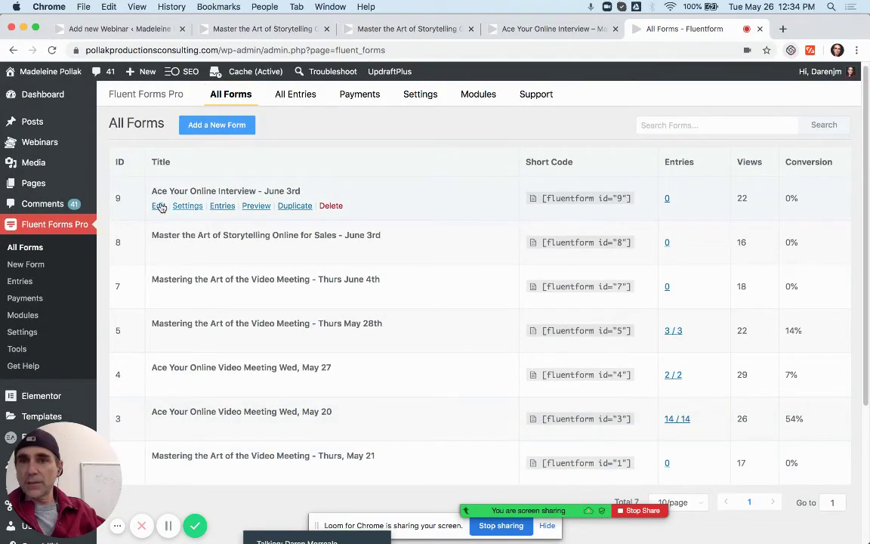
left_click(188, 206)
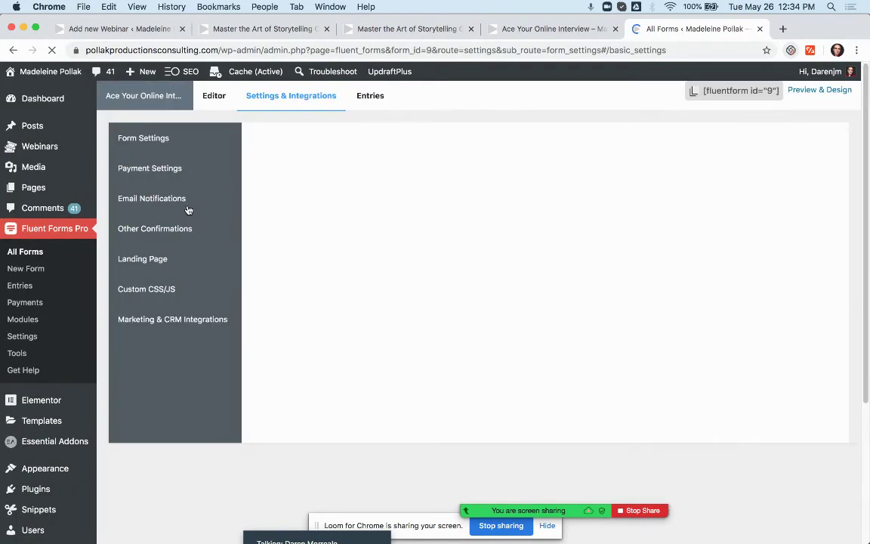
left_click(145, 290)
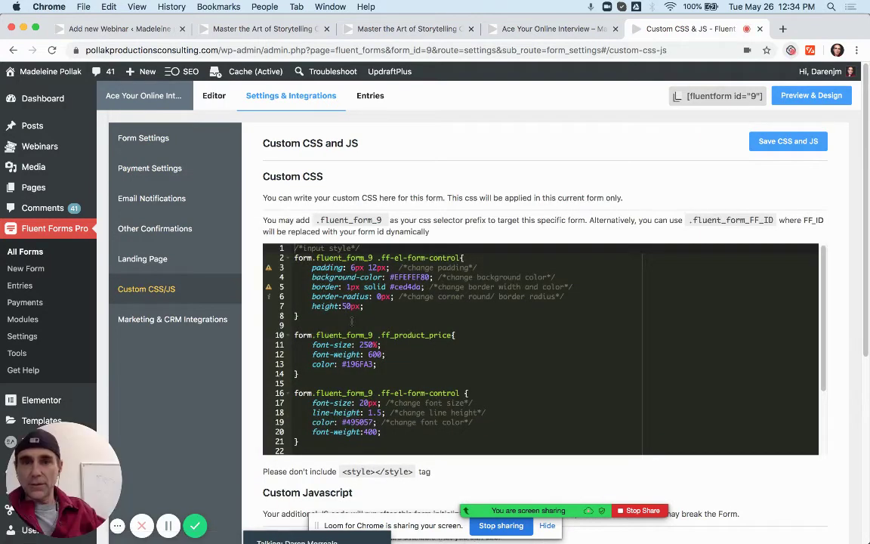
left_click(346, 306)
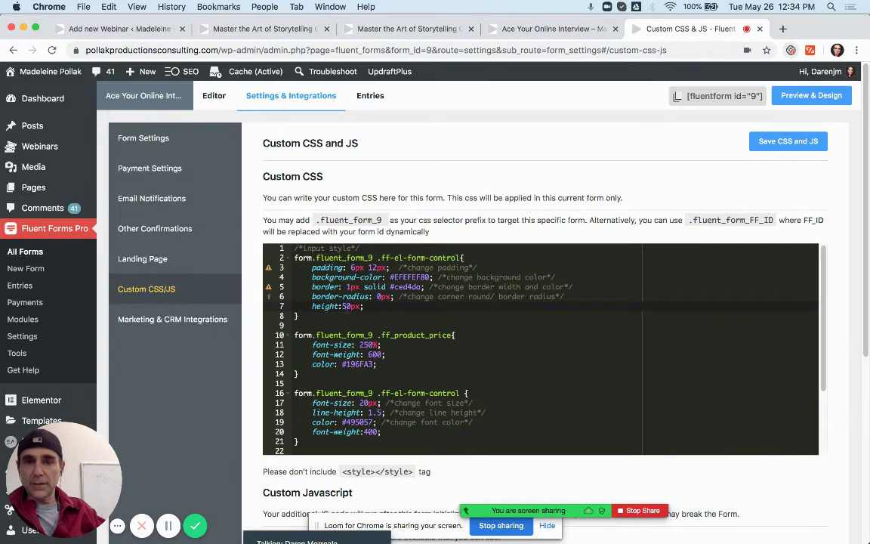
key("super+a")
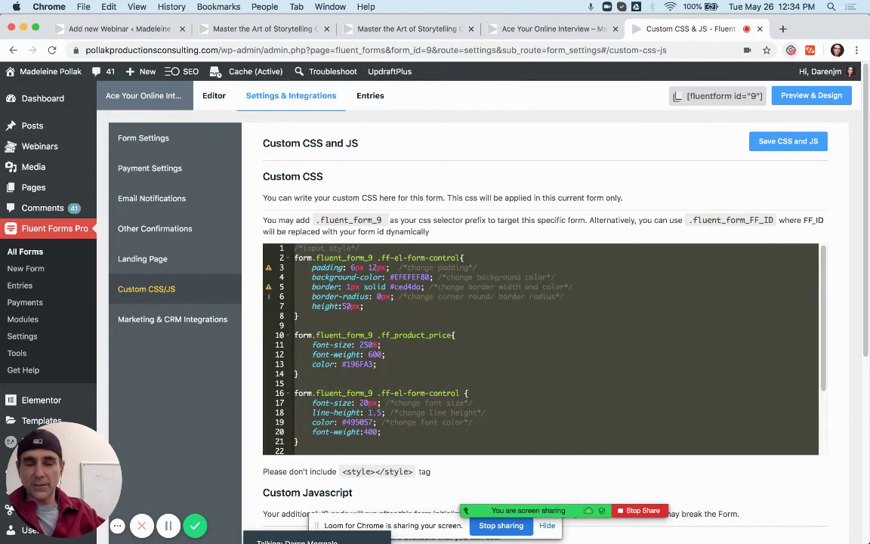
Step: Paste the copied CSS into the Custom CSS of the form "Mastering the Art of the Video Meeting - Thurs, May 21"
left_click(28, 253)
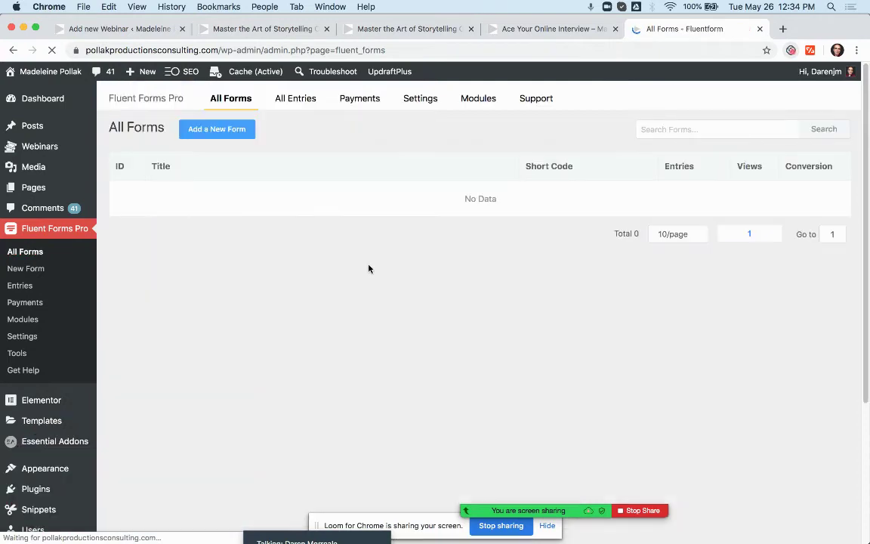
scroll(369, 272, "down", 2)
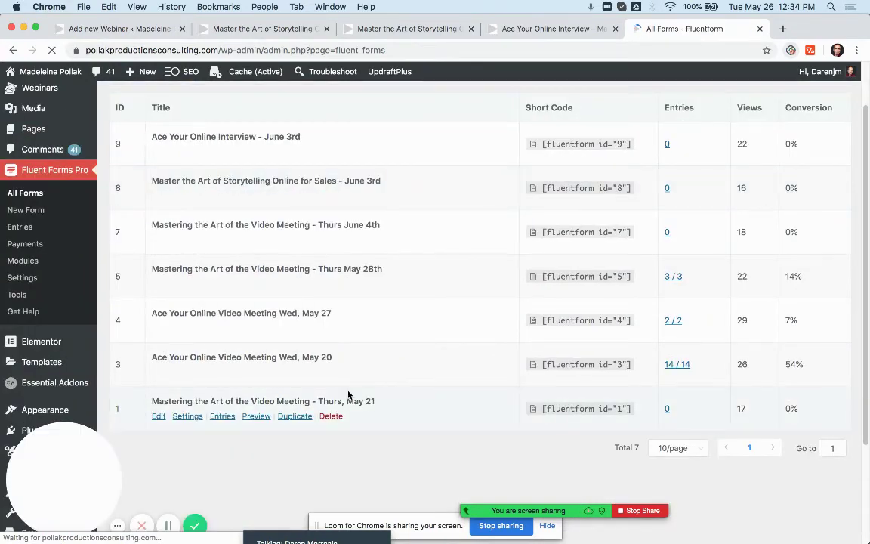
left_click(188, 415)
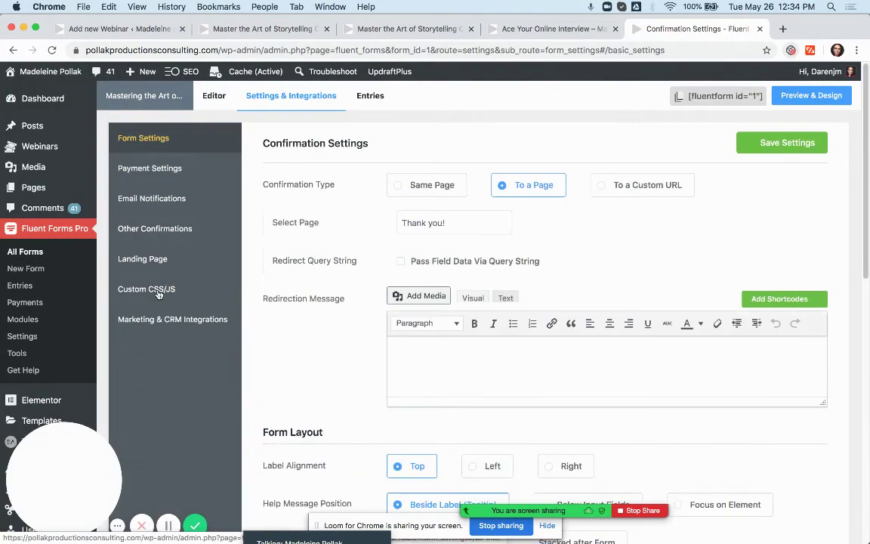
left_click(158, 291)
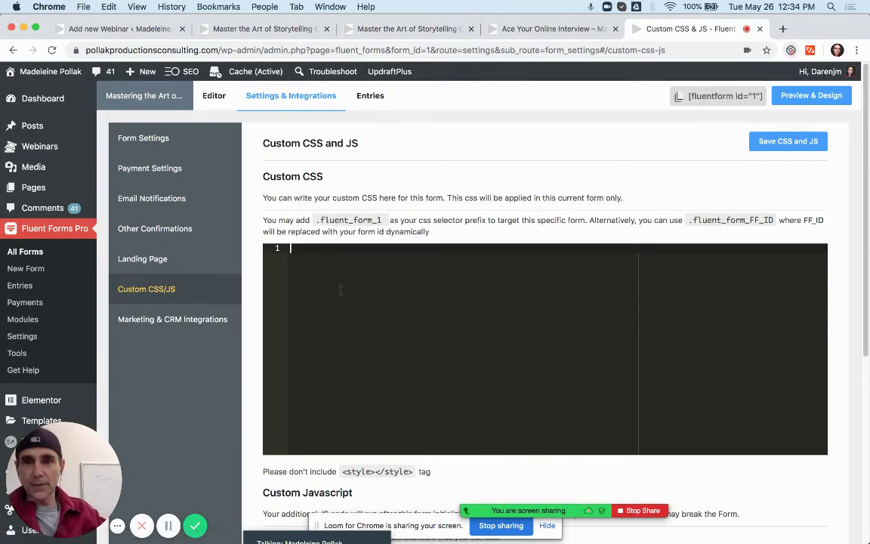
key("super+v")
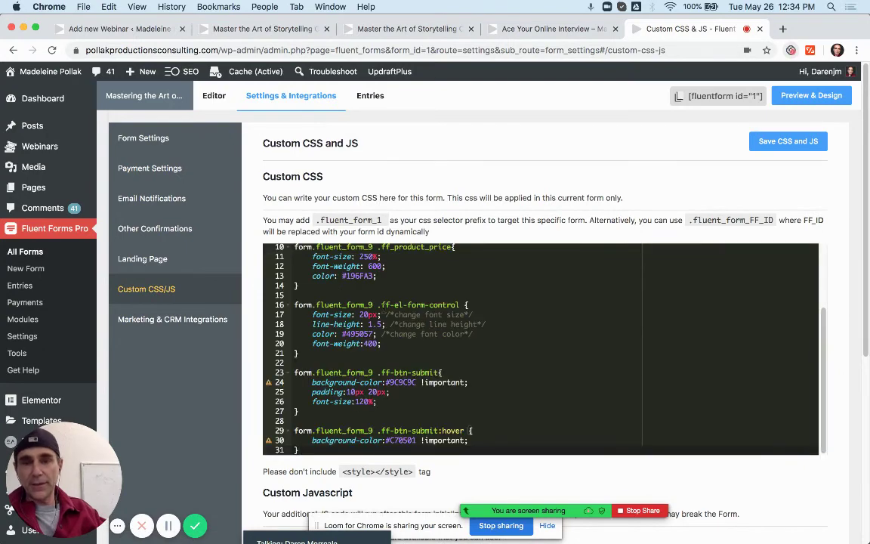
Step: Change the form ID in every selector of the pasted CSS to fluent_form_1 and save the custom CSS
scroll(363, 300, "up", 4)
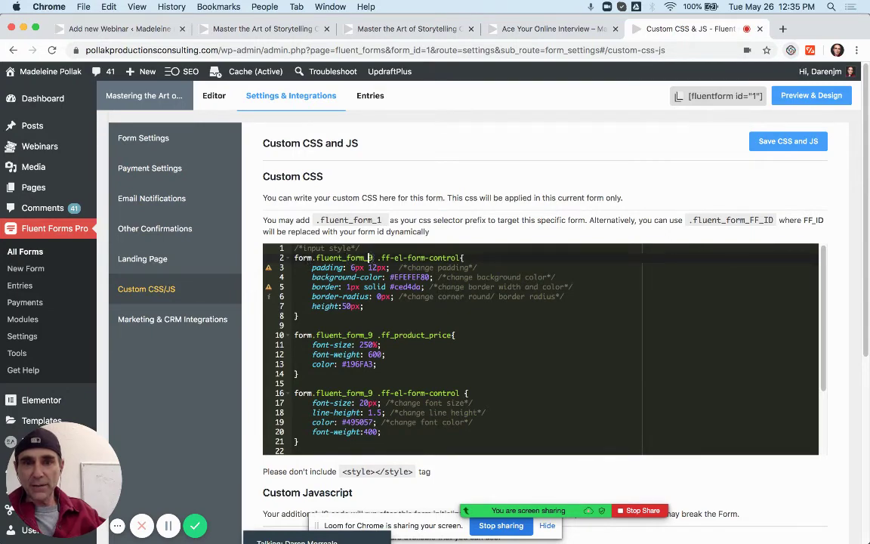
left_click(373, 335)
key("BackSpace")
type("1")
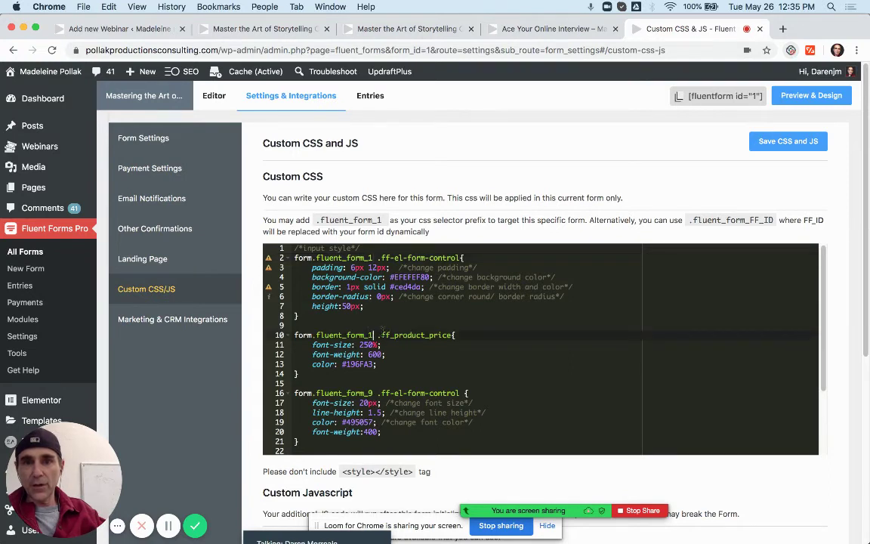
scroll(541, 348, "down", 3)
left_click(374, 304)
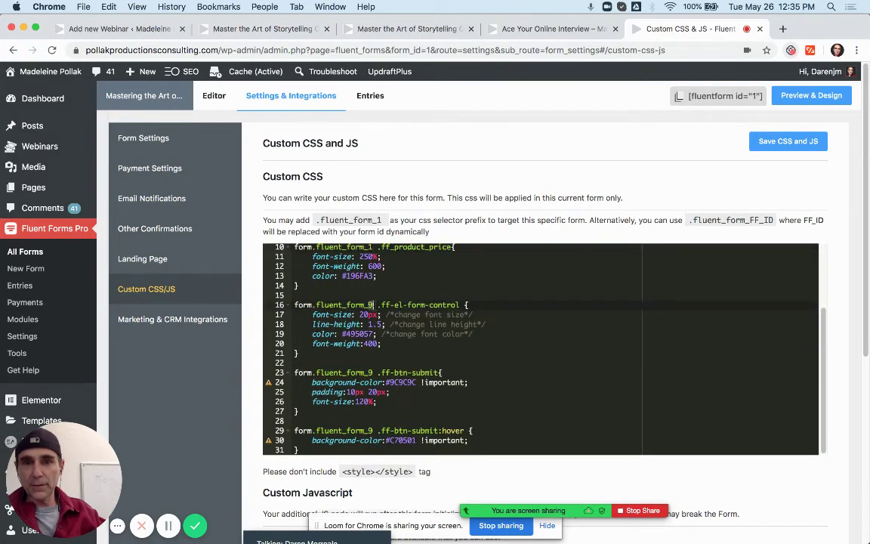
left_click(371, 372)
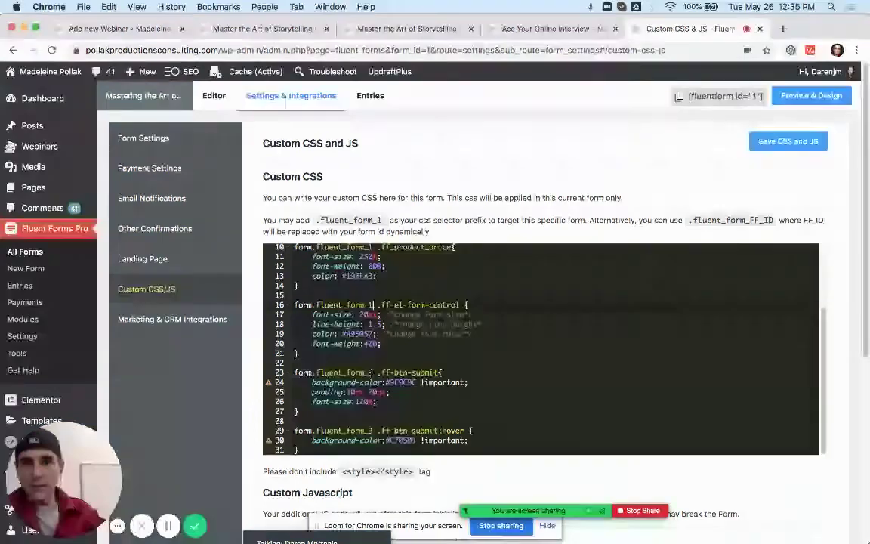
key("BackSpace")
type("1")
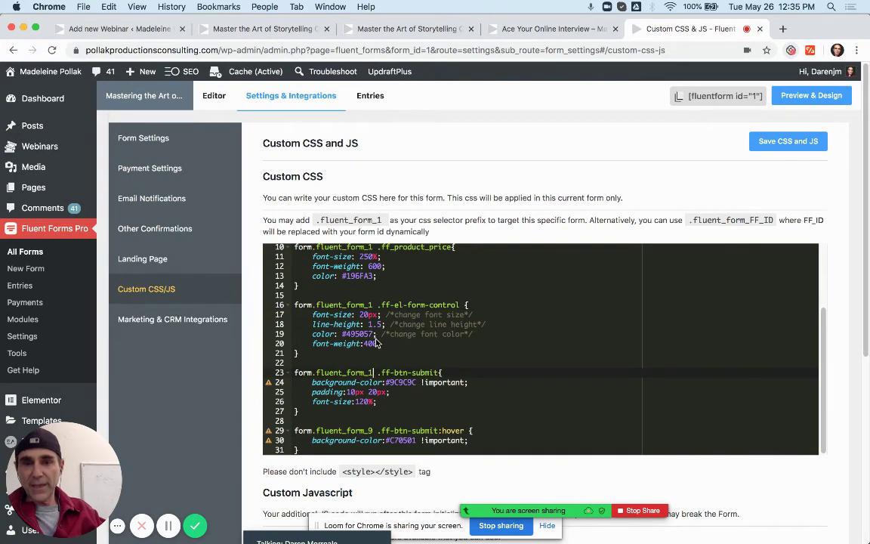
scroll(380, 343, "down", 2)
left_click(369, 360)
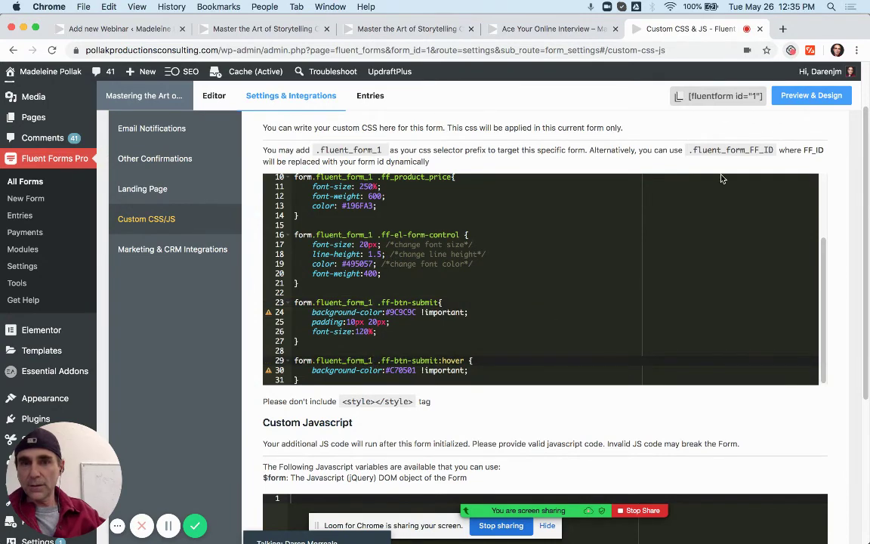
scroll(493, 280, "up", 5)
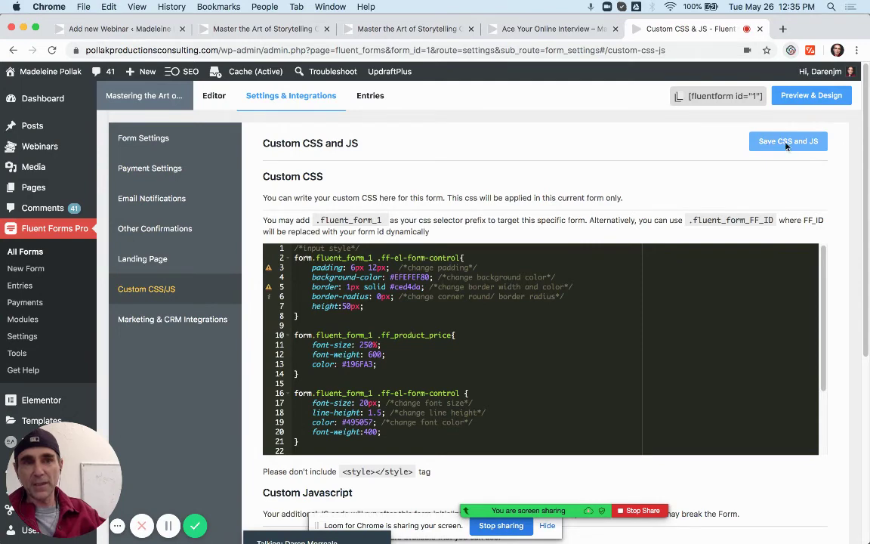
left_click(782, 143)
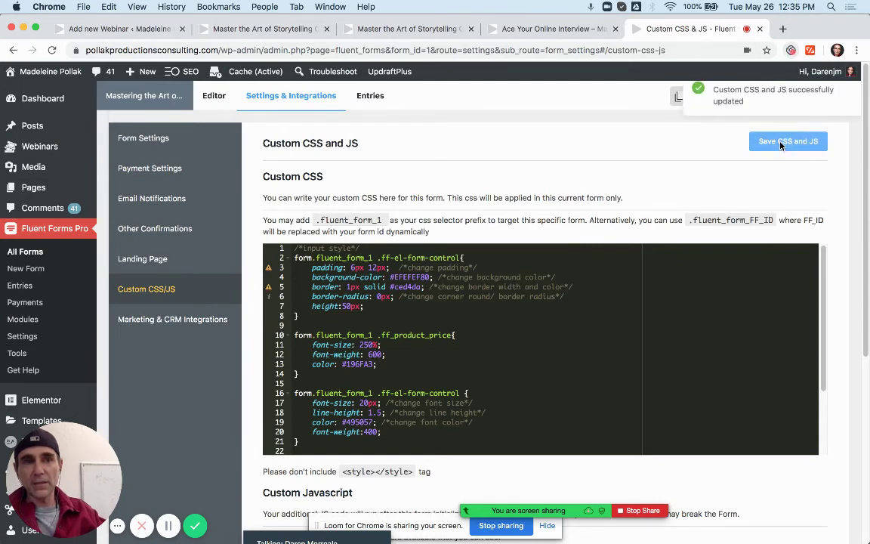
Step: Reload the draft webinar's preview to check the styling of its registration form
left_click(269, 30)
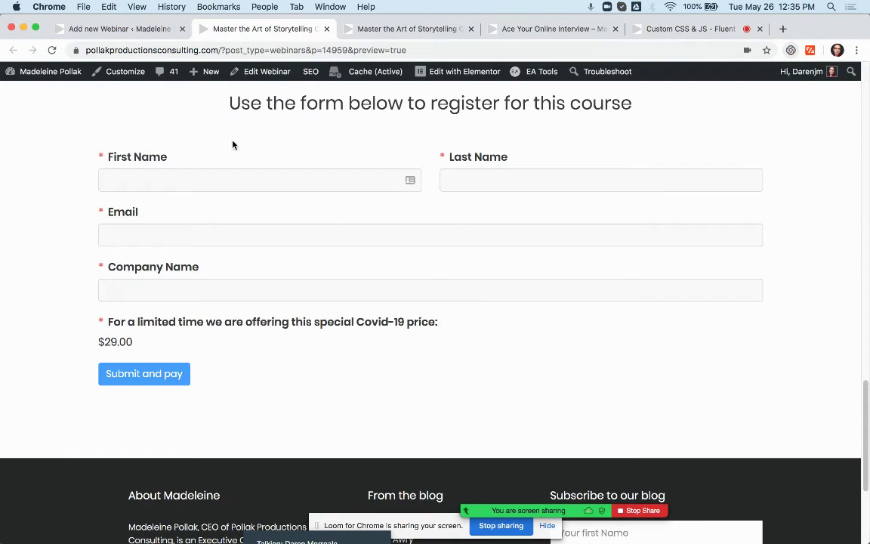
left_click(52, 52)
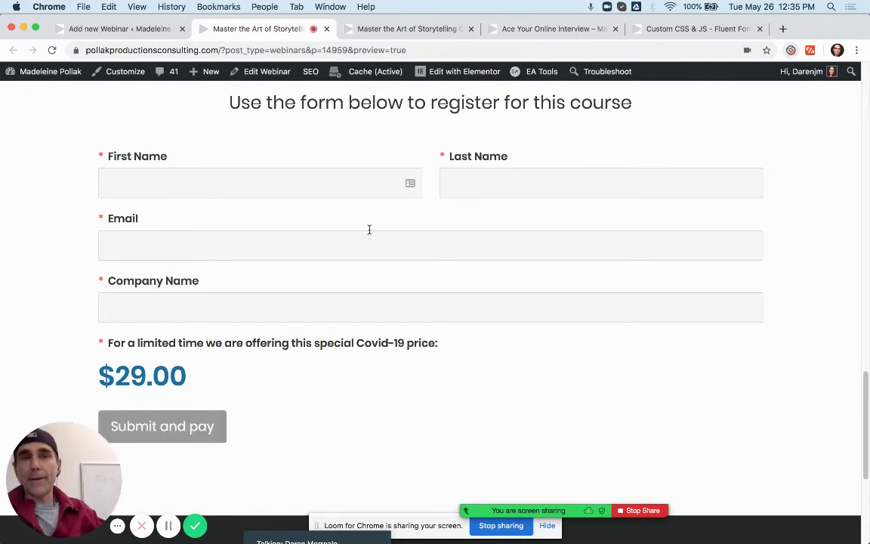
left_click(555, 28)
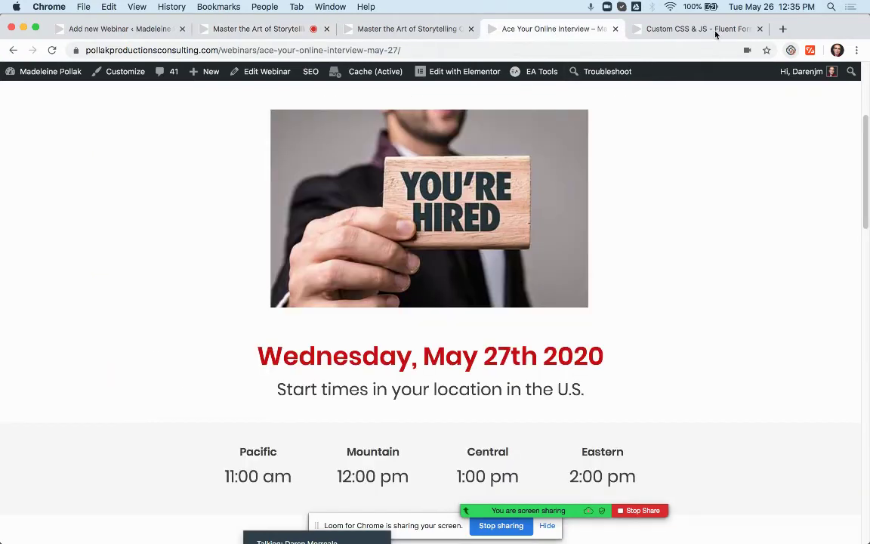
Step: Look over the titles and shortcodes in the list of all Fluent Forms
left_click(668, 29)
left_click(25, 252)
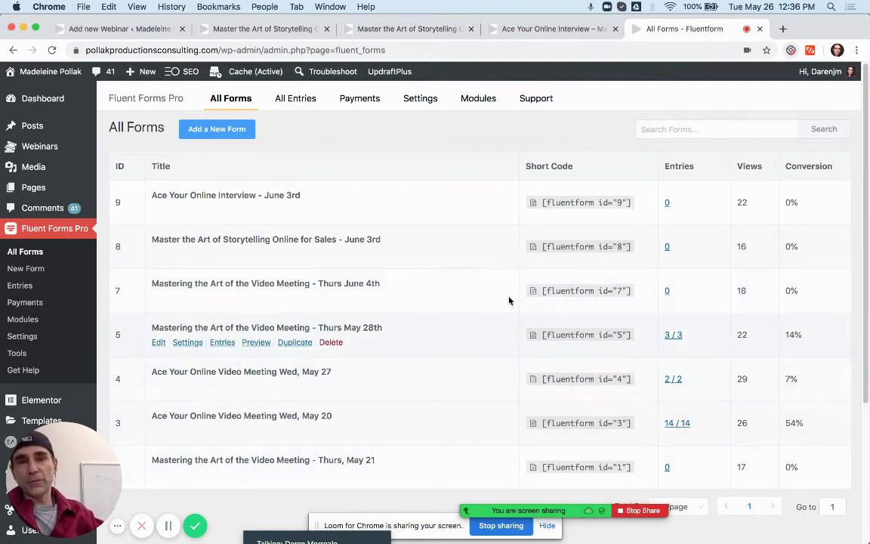
scroll(244, 315, "down", 3)
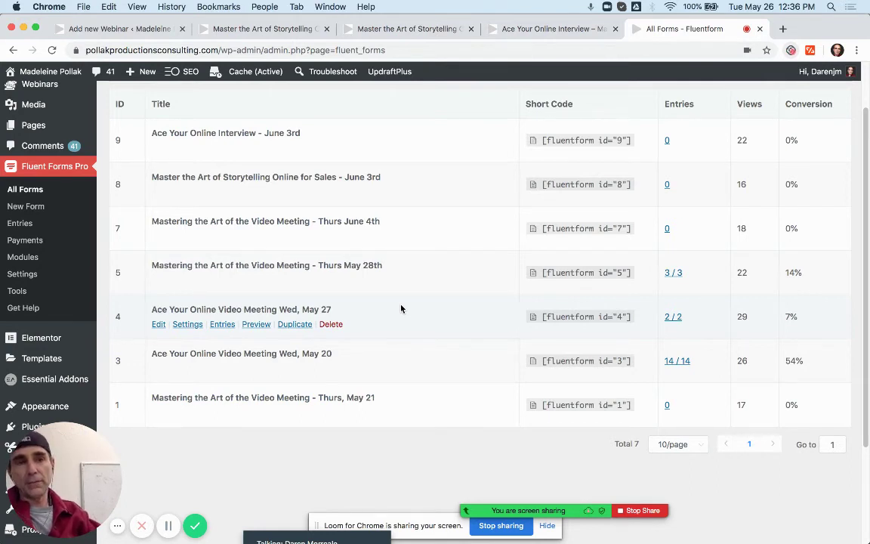
Step: Reload the draft webinar's preview and review the whole page, from the title and instructors to the registration form
left_click(203, 28)
key("cmd+r")
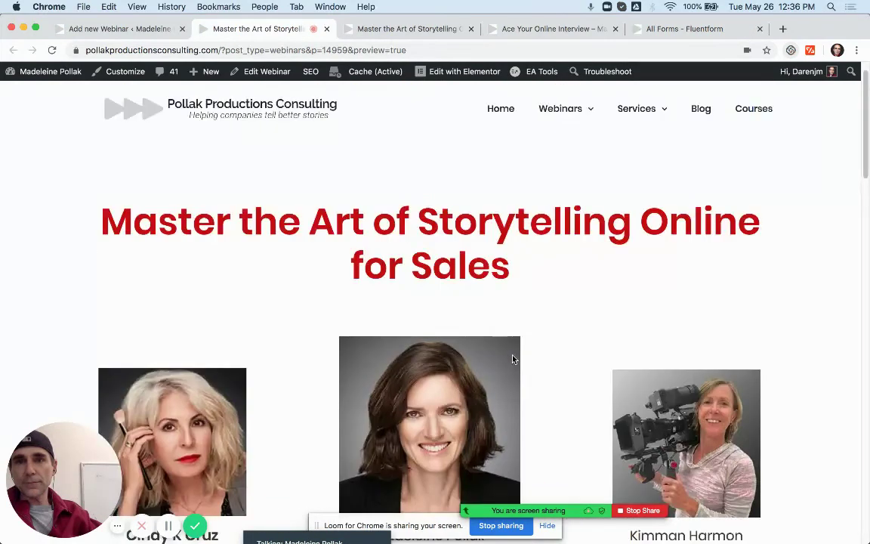
scroll(513, 360, "down", 10)
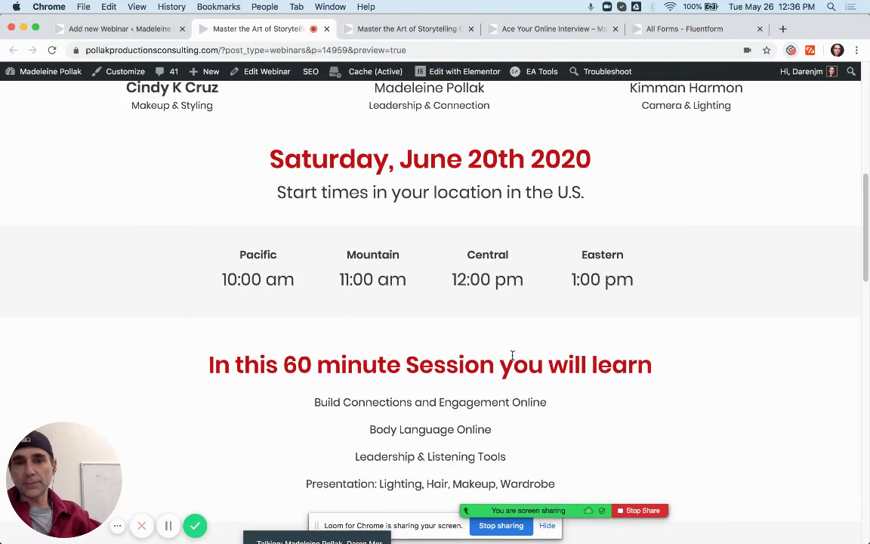
scroll(513, 355, "down", 6)
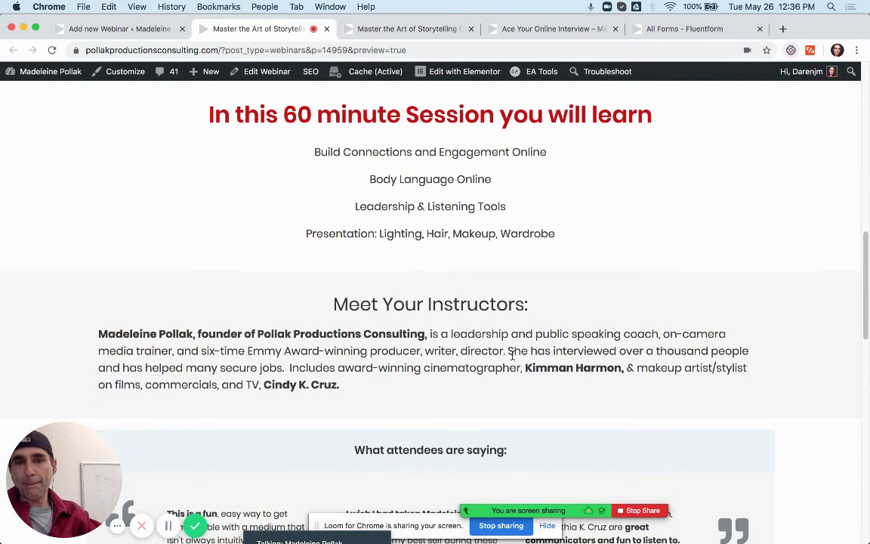
scroll(513, 357, "down", 2)
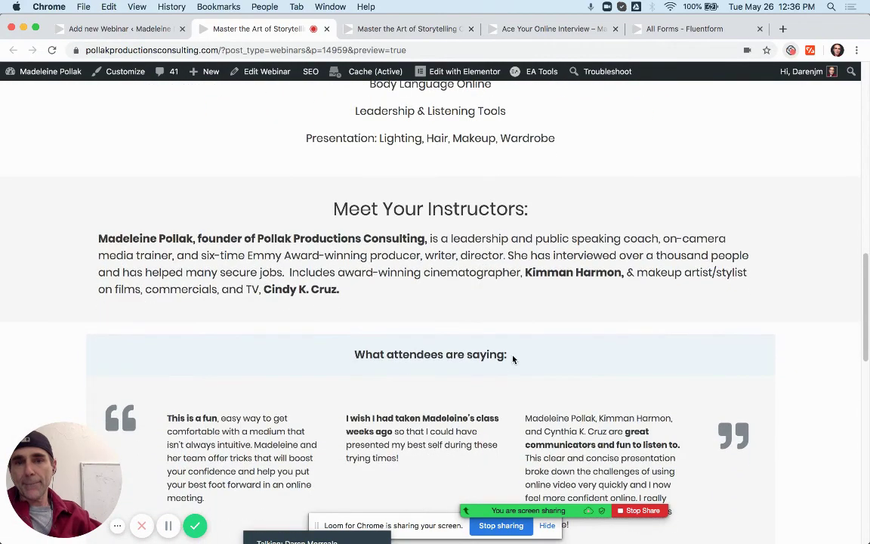
scroll(513, 360, "down", 4)
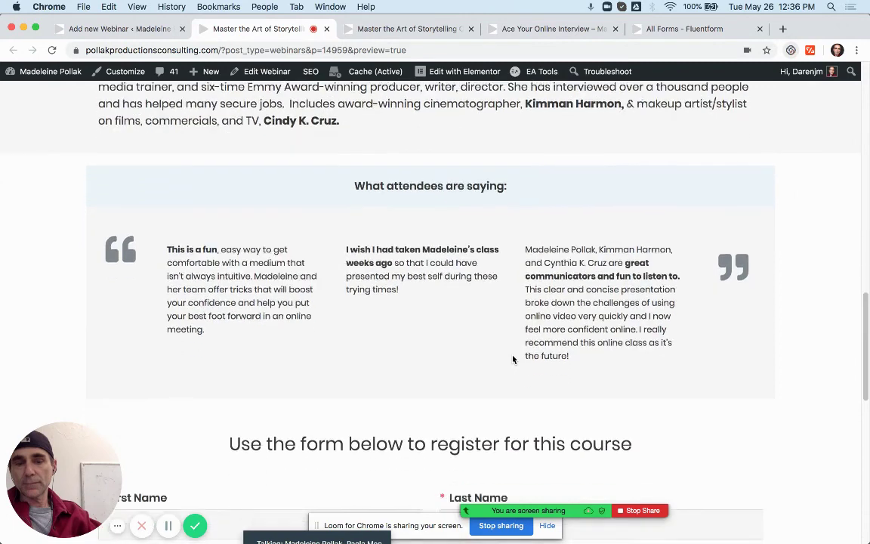
scroll(513, 360, "down", 8)
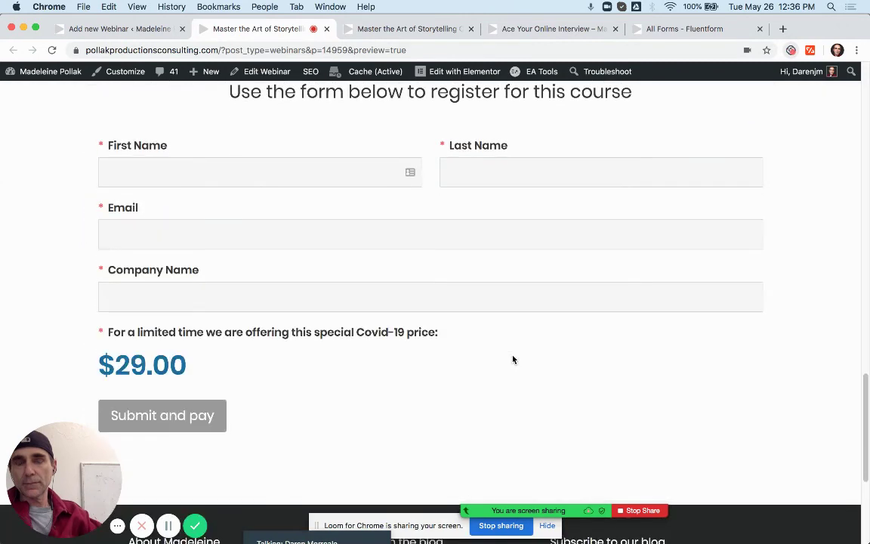
scroll(513, 359, "down", 2)
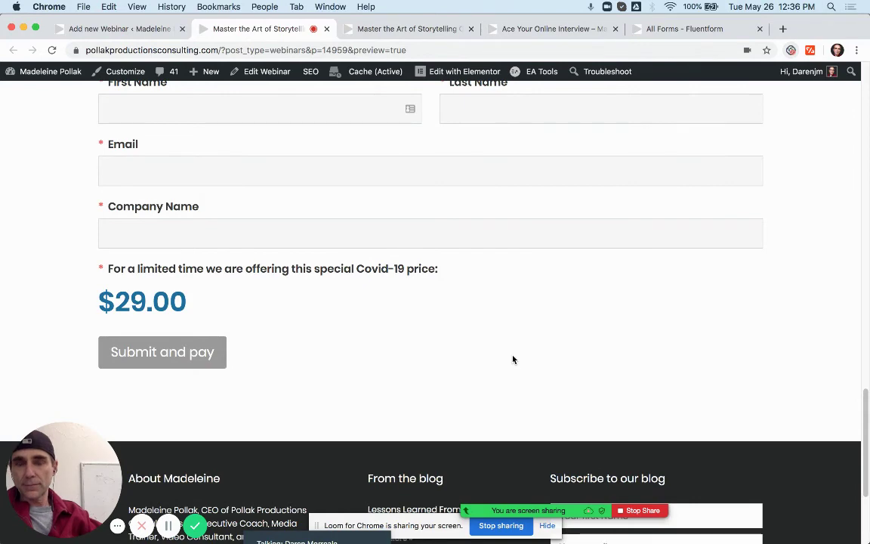
scroll(513, 360, "up", 1)
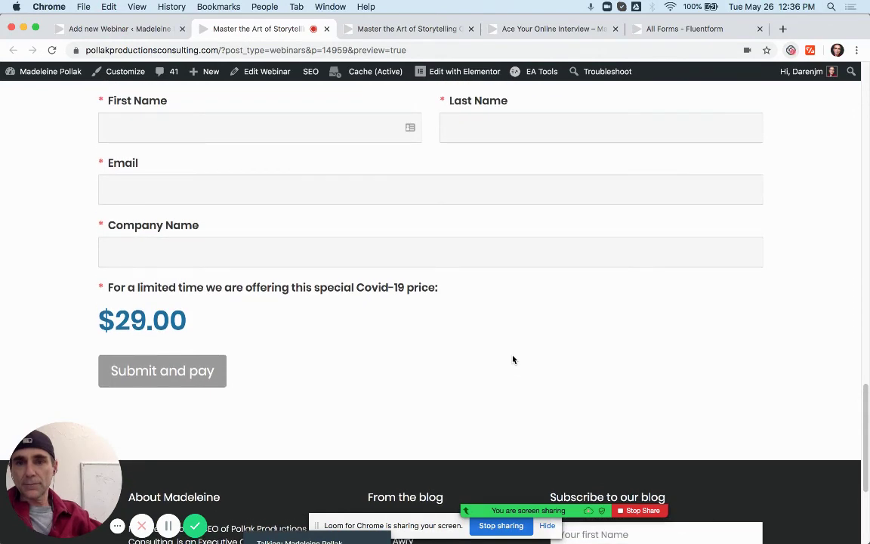
scroll(513, 360, "up", 10)
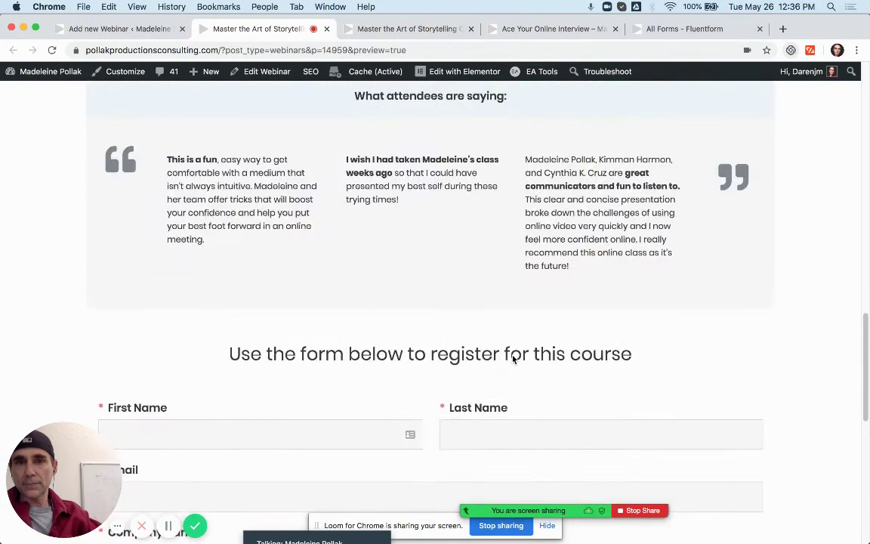
scroll(513, 359, "up", 18)
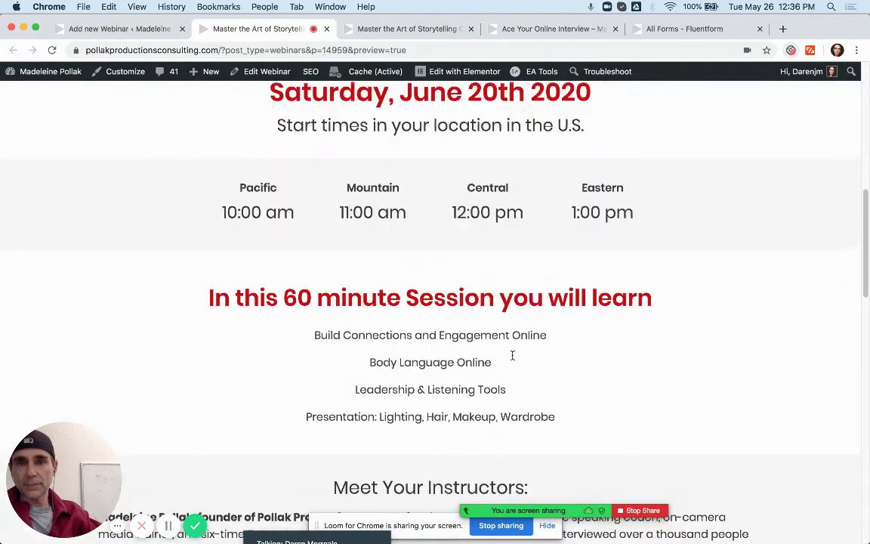
scroll(513, 357, "up", 13)
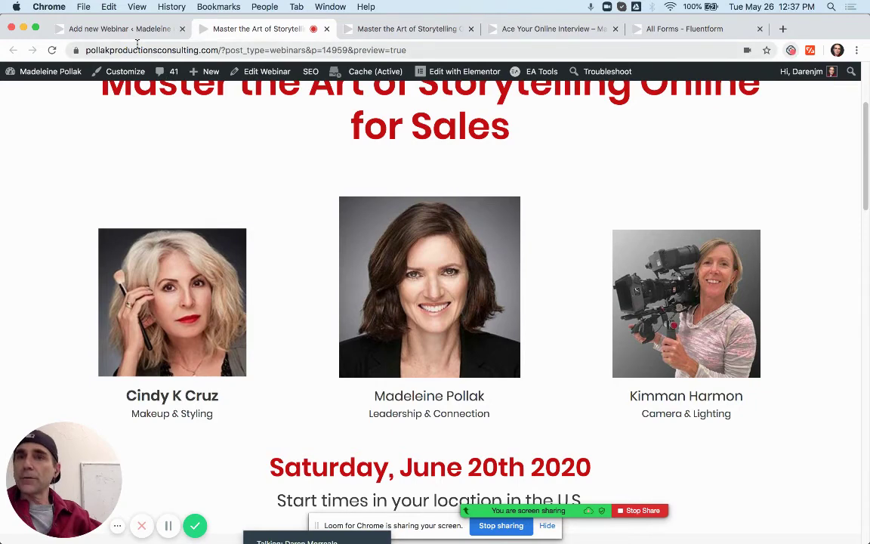
Step: Return to the draft webinar's editor and review its title, date, main image and main instructor fields
left_click(112, 29)
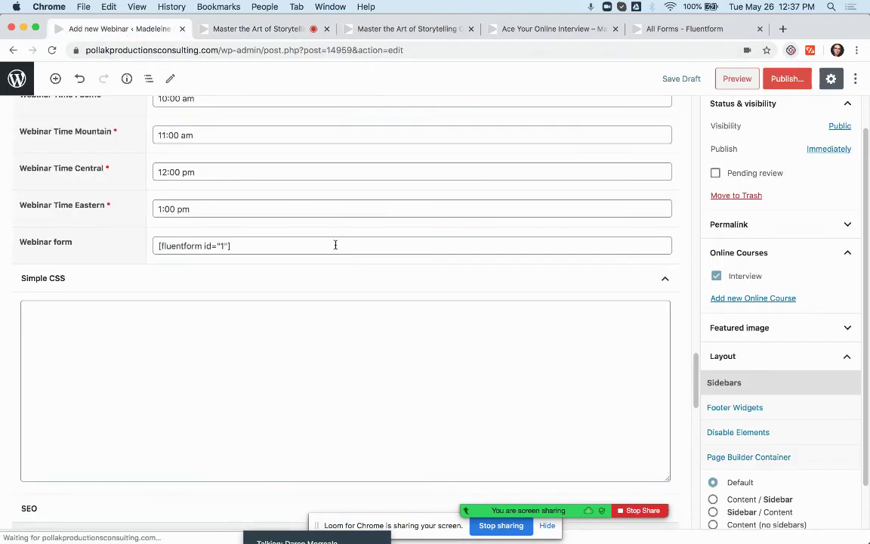
scroll(333, 245, "up", 20)
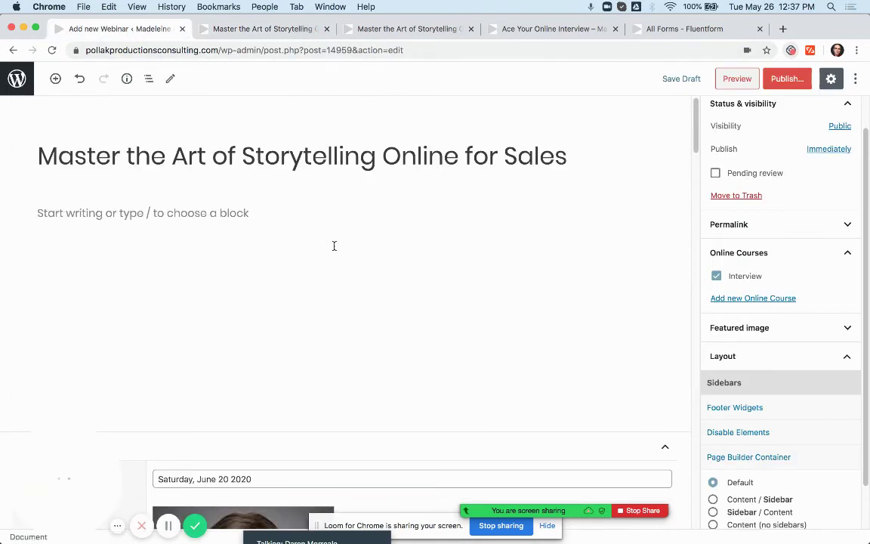
scroll(334, 245, "down", 8)
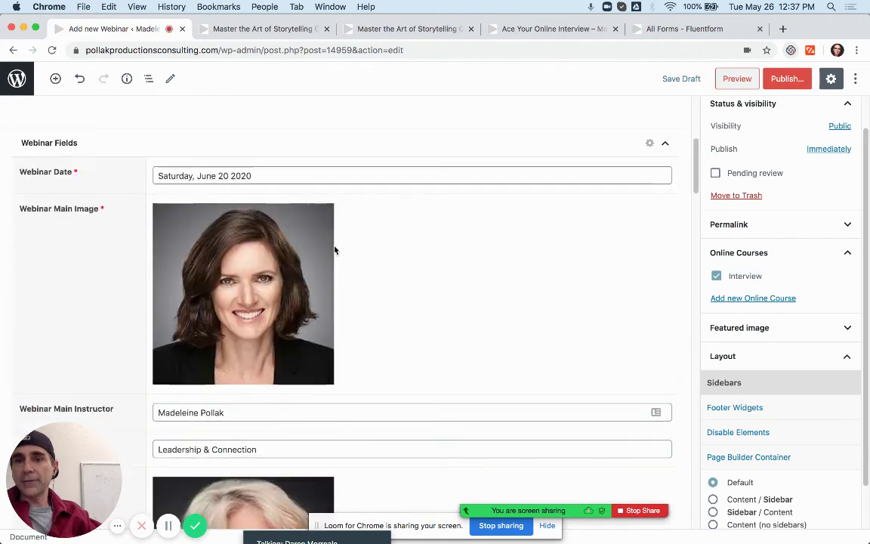
scroll(334, 250, "down", 5)
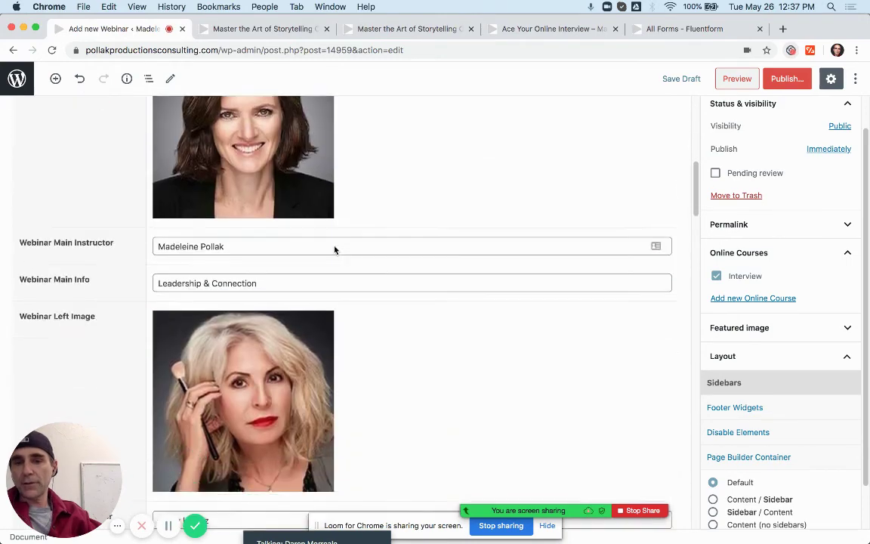
scroll(335, 249, "up", 5)
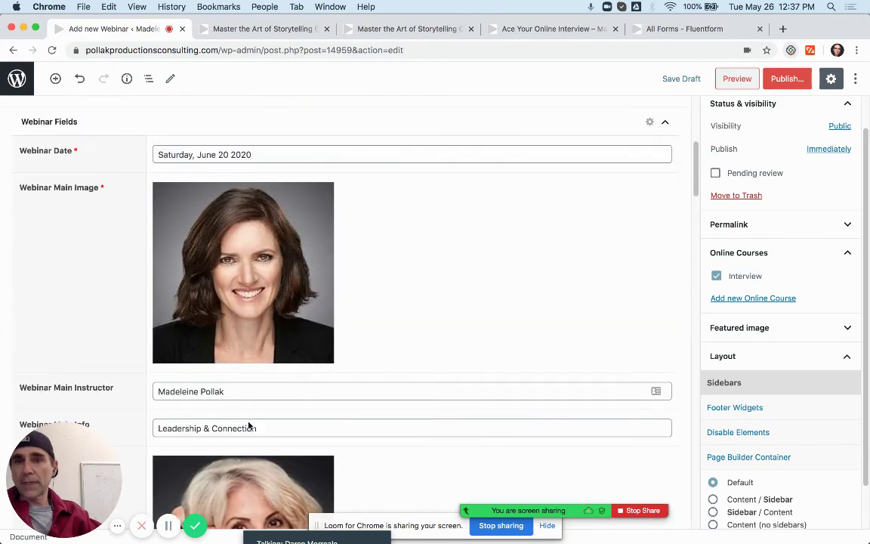
left_click(226, 391)
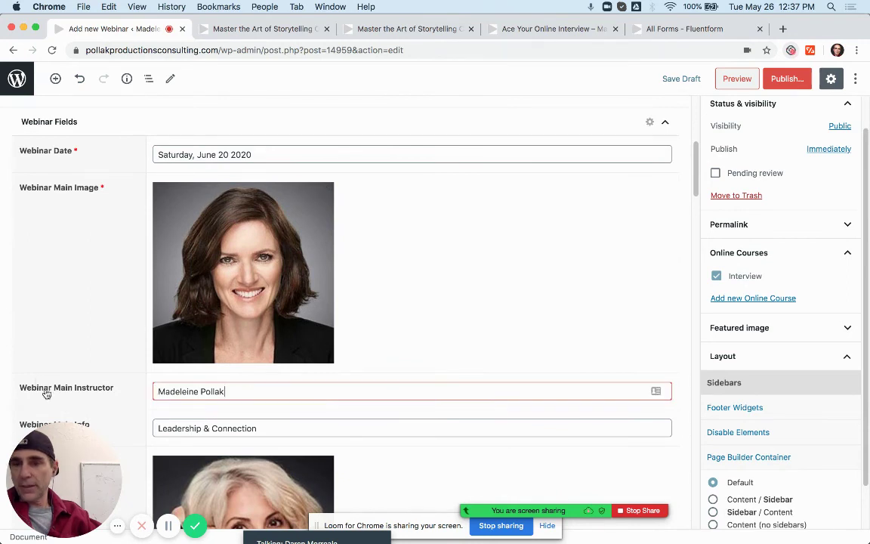
scroll(138, 390, "down", 4)
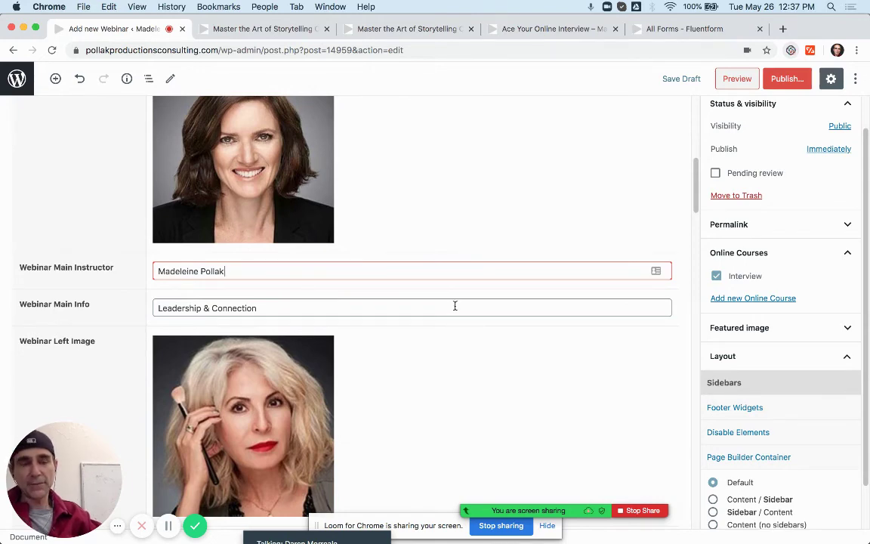
scroll(457, 305, "up", 5)
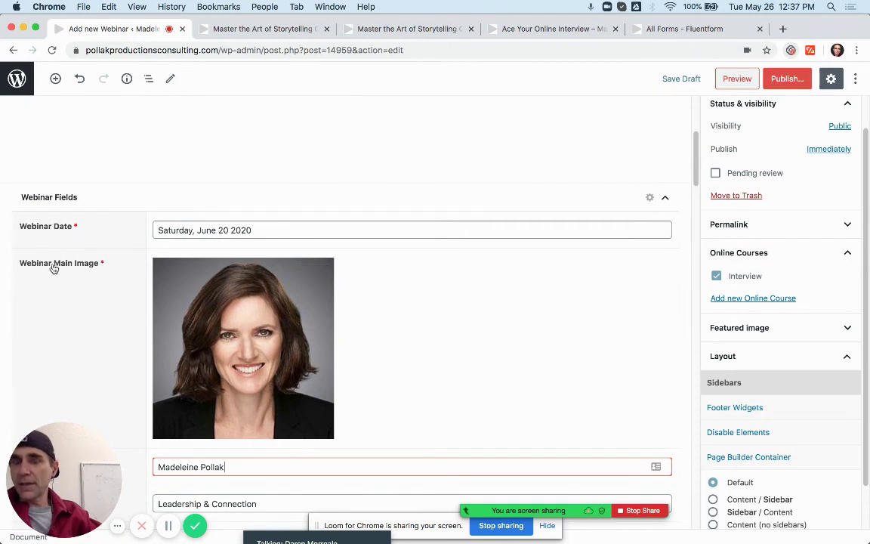
scroll(237, 266, "up", 3)
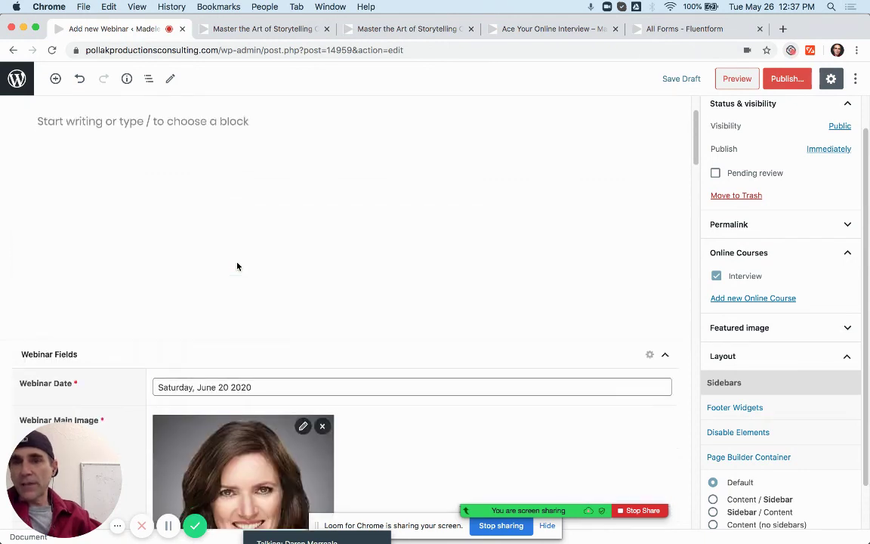
Step: Review the remaining webinar fields, from the left and right instructors through the descriptions and start times to the form shortcode and SEO settings
scroll(237, 266, "down", 5)
scroll(237, 266, "down", 10)
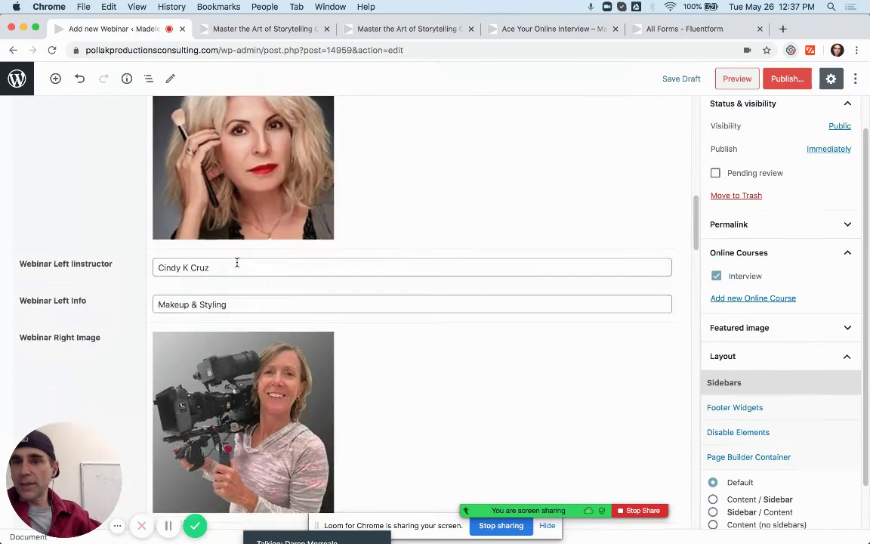
scroll(237, 263, "down", 10)
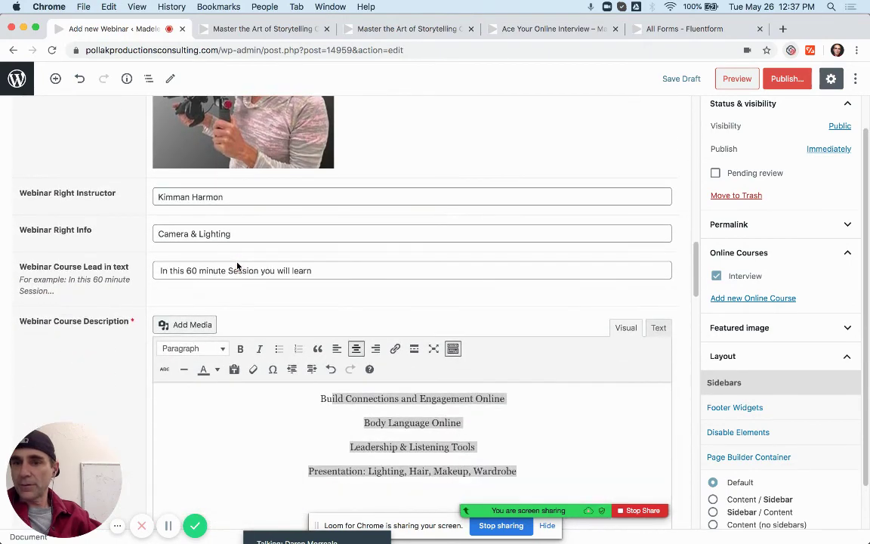
scroll(236, 263, "down", 10)
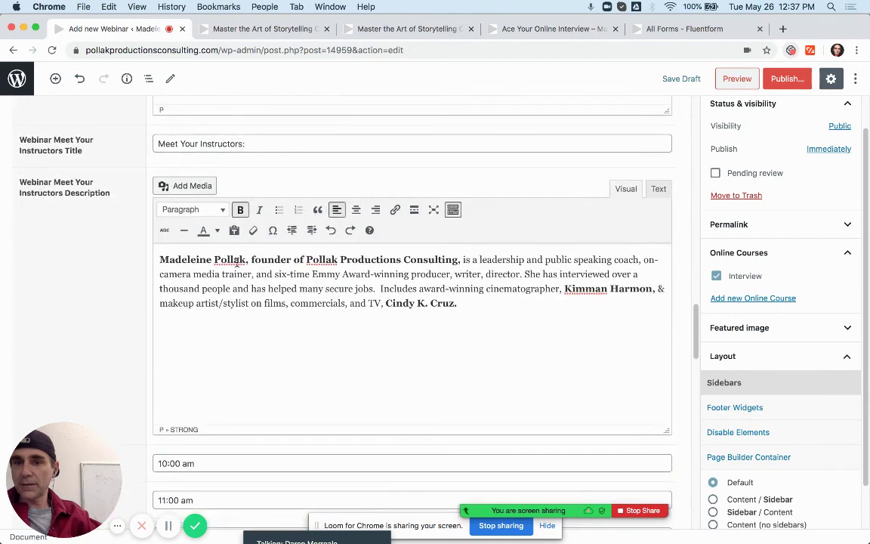
scroll(237, 266, "down", 3)
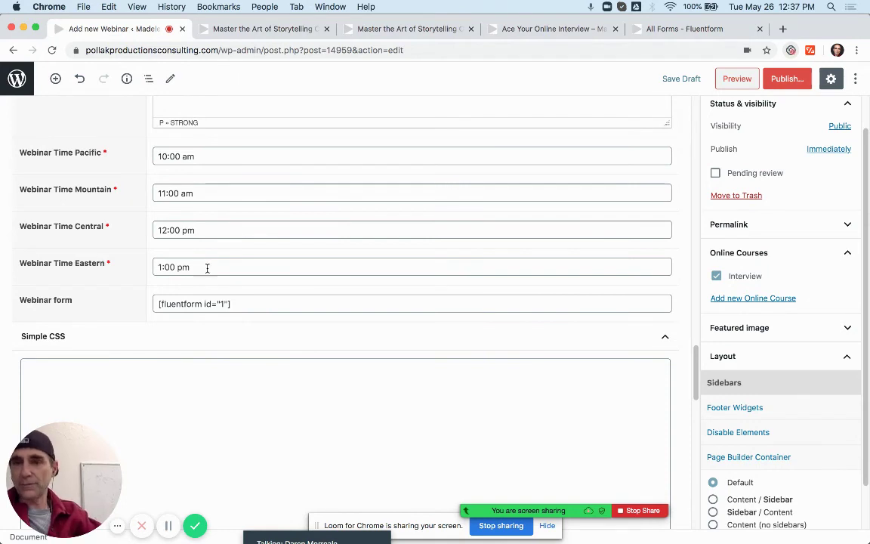
scroll(208, 268, "up", 1)
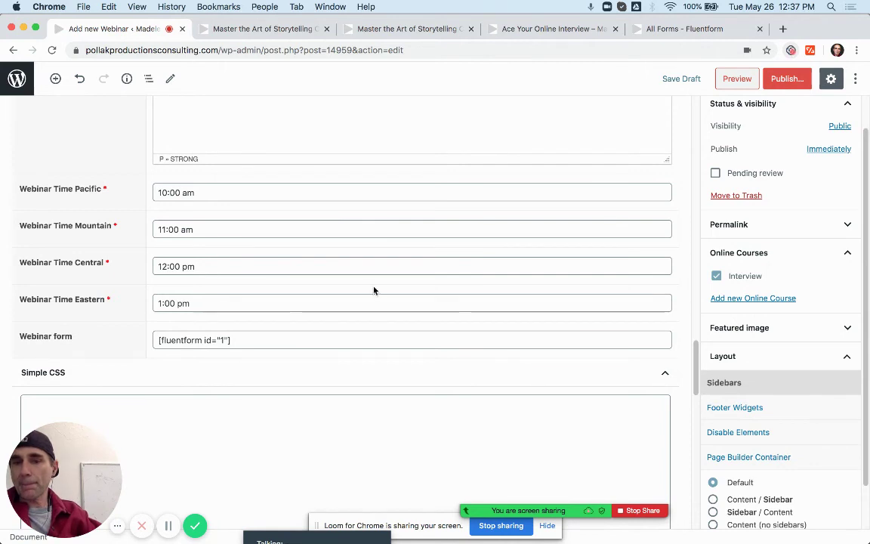
scroll(372, 292, "up", 10)
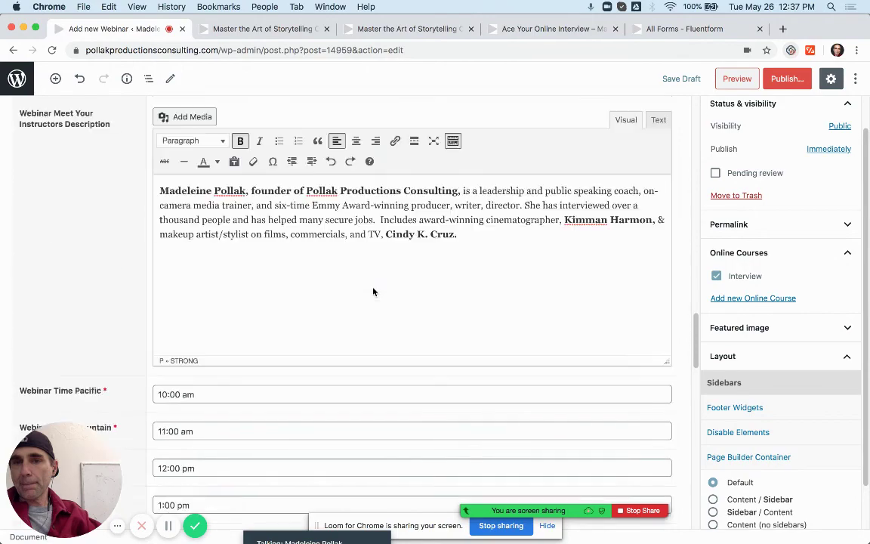
scroll(372, 292, "up", 5)
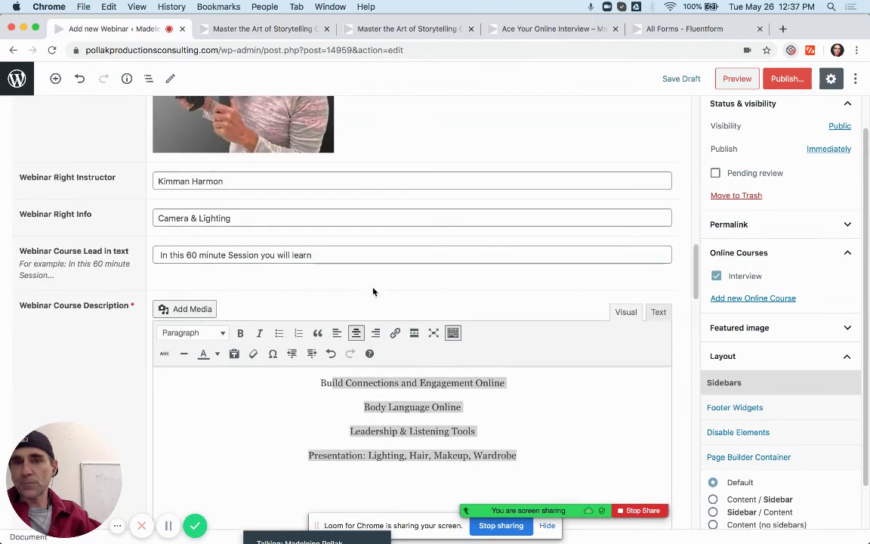
scroll(373, 292, "down", 6)
scroll(372, 292, "down", 10)
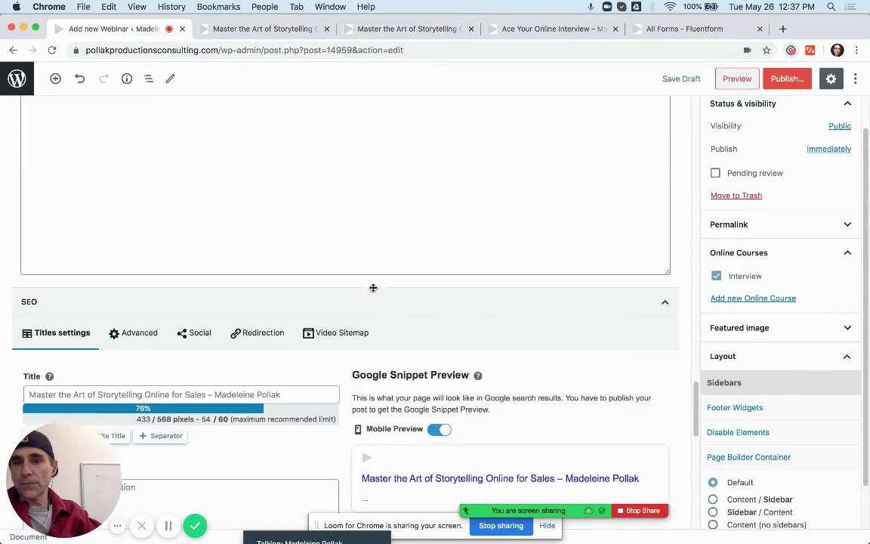
scroll(374, 291, "up", 1)
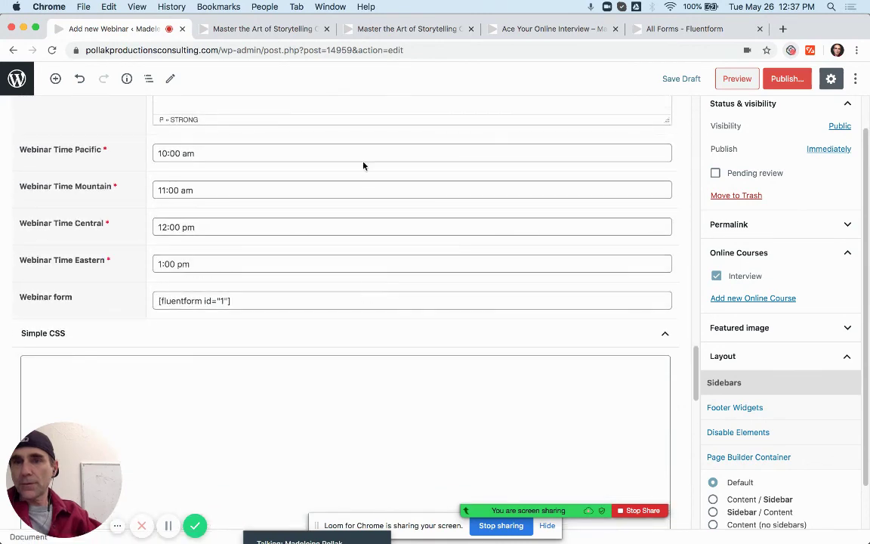
scroll(363, 166, "up", 1)
Step: Check the date, start times and session topics in the draft's preview, and look over the list of all Fluent Forms
left_click(240, 29)
scroll(423, 300, "down", 8)
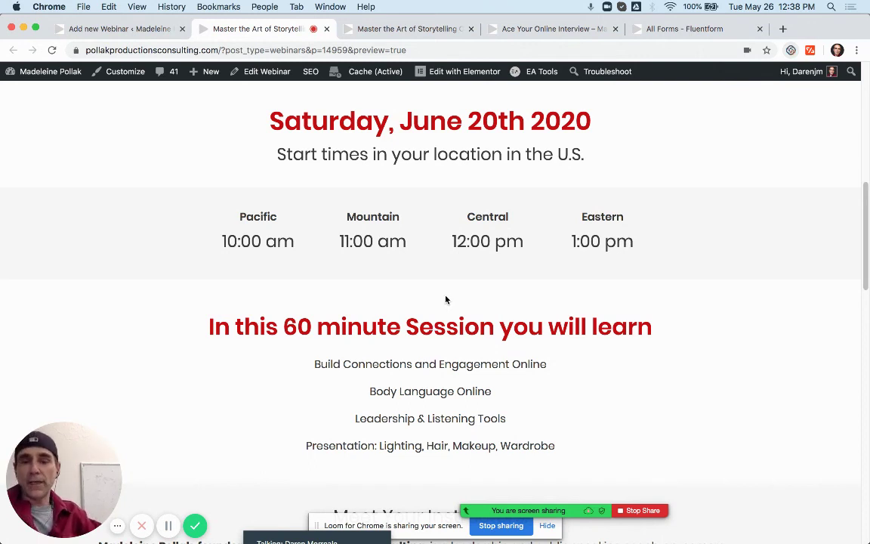
left_click(676, 29)
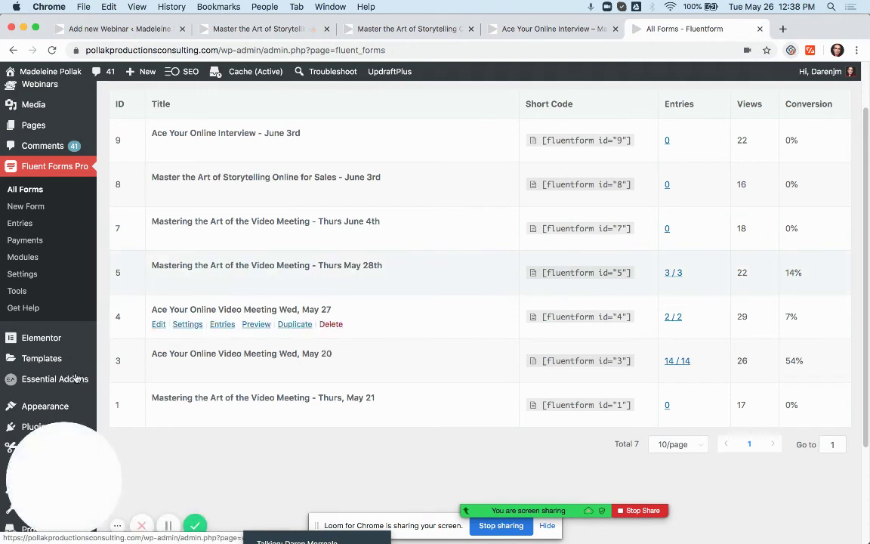
mouse_move(72, 365)
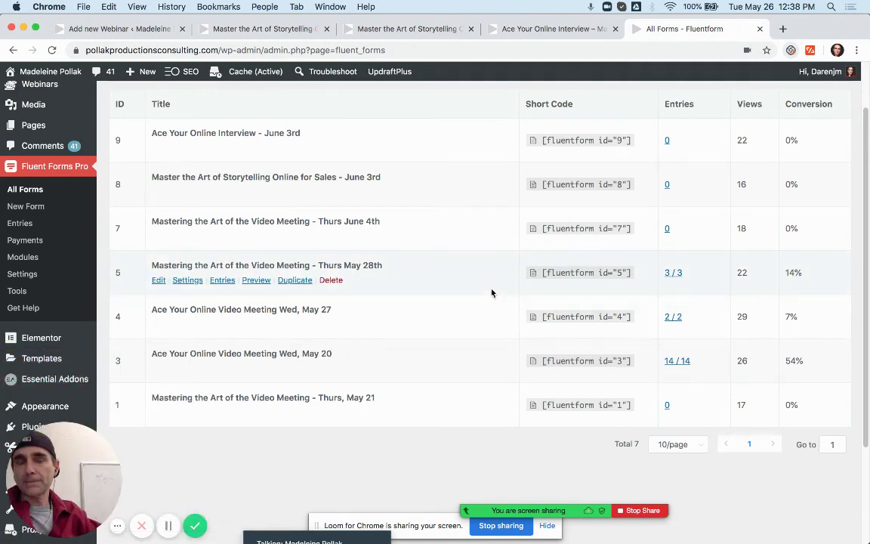
scroll(492, 293, "down", 1)
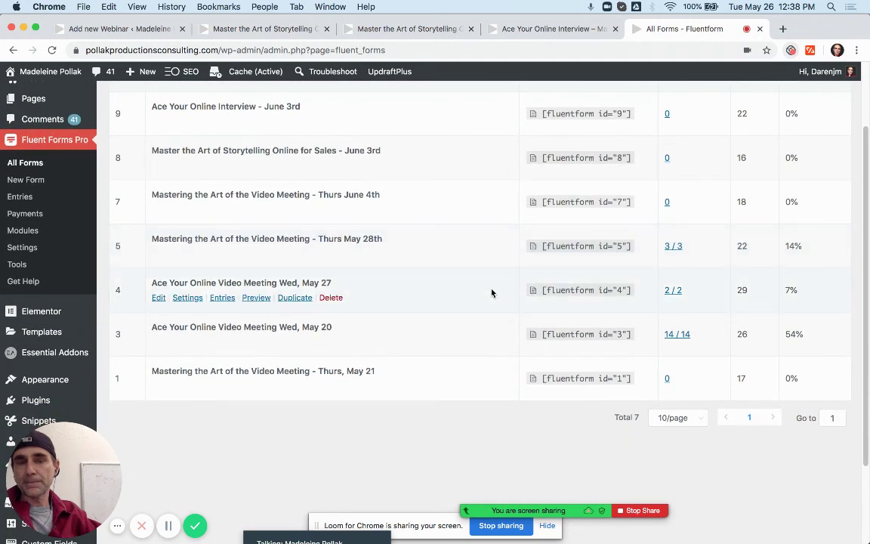
Step: Go back to the draft webinar's editor and look over its fields from the instructors' description up to the title
left_click(129, 30)
scroll(417, 244, "up", 5)
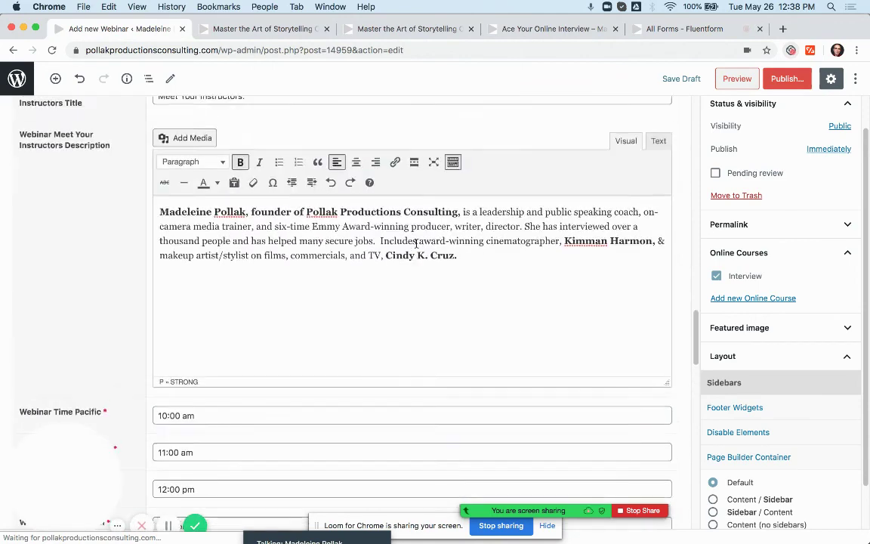
scroll(417, 248, "up", 10)
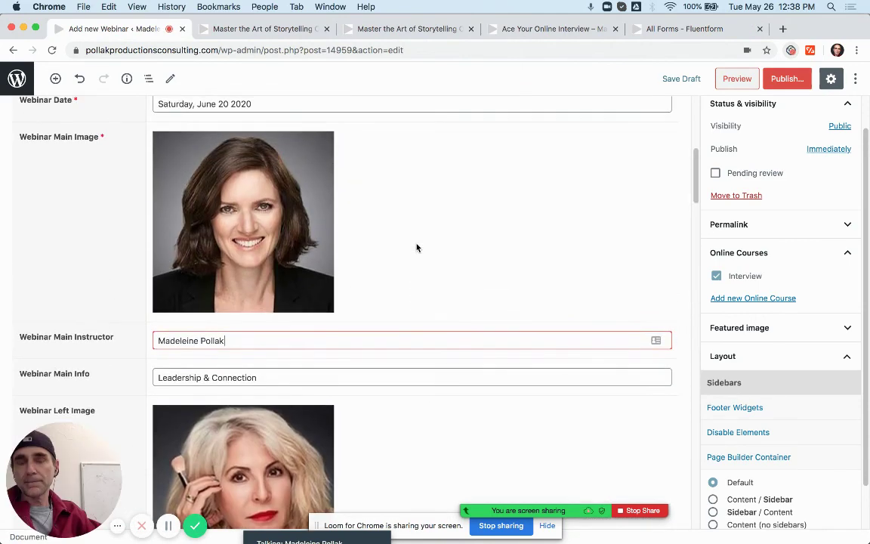
scroll(416, 248, "up", 5)
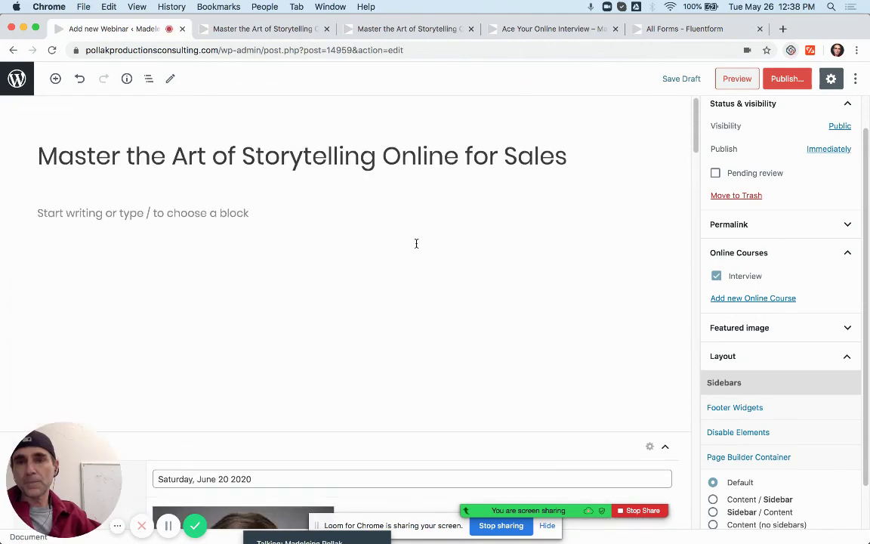